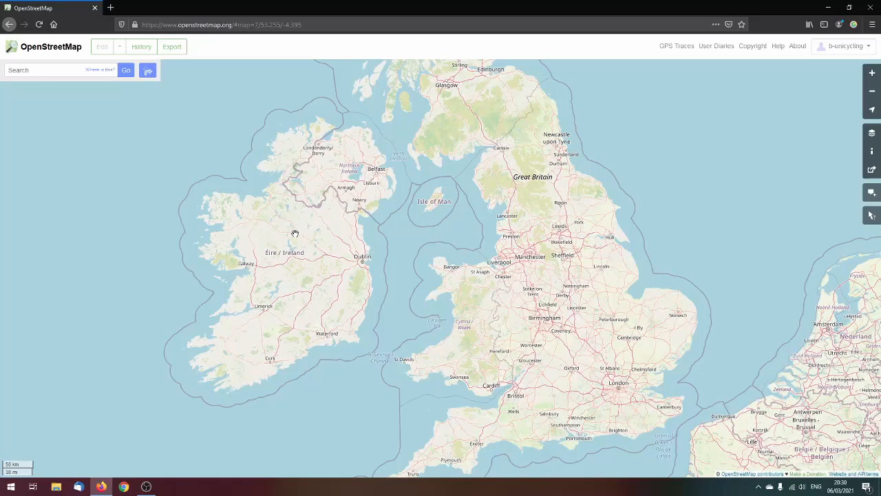
# Search the OpenStreetMap map for Galmoy in Ireland
pyautogui.click(57, 70)
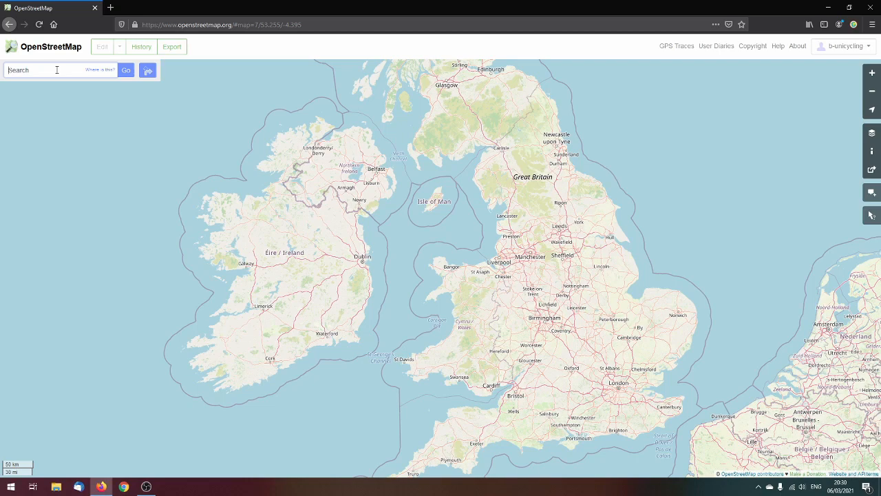
pyautogui.moveTo(261, 292); pyautogui.dragTo(372, 260)
pyautogui.scroll(1, 452, 279)
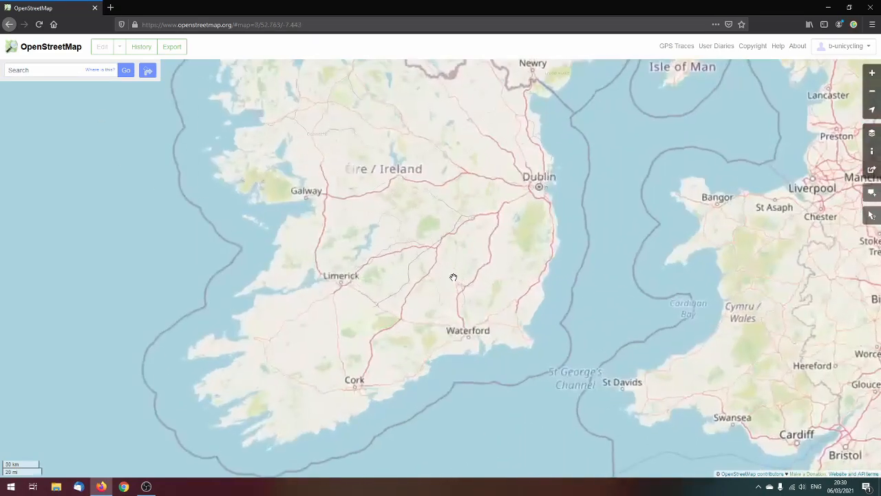
pyautogui.click(51, 73)
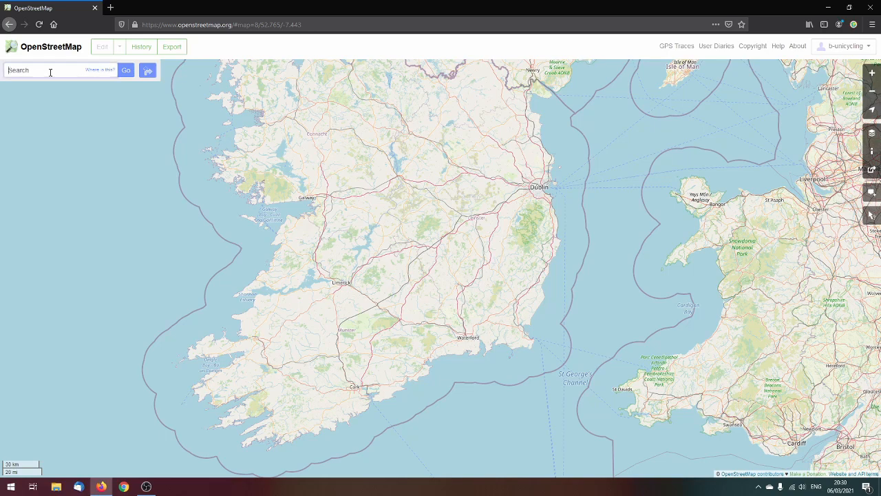
pyautogui.write('Galmoy')
pyautogui.click(126, 71)
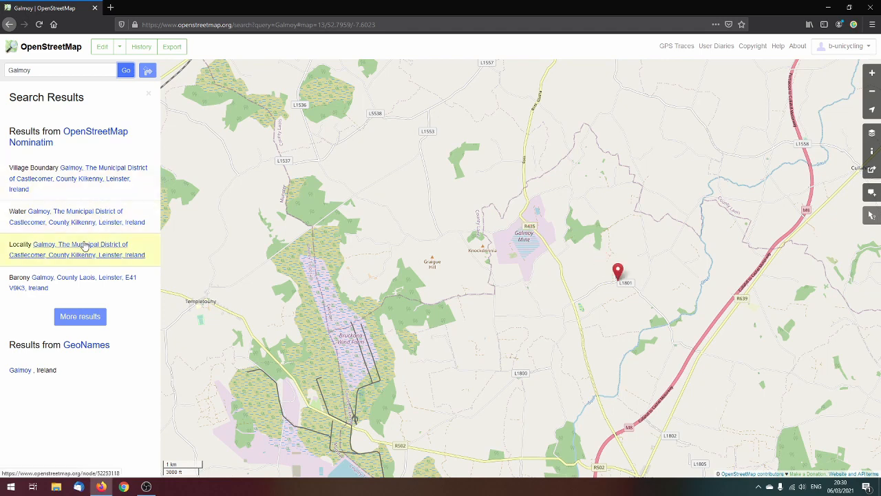
# Expand the search results, open the Galmoy barony relation in County Laois and examine its boundary tag
pyautogui.click(80, 316)
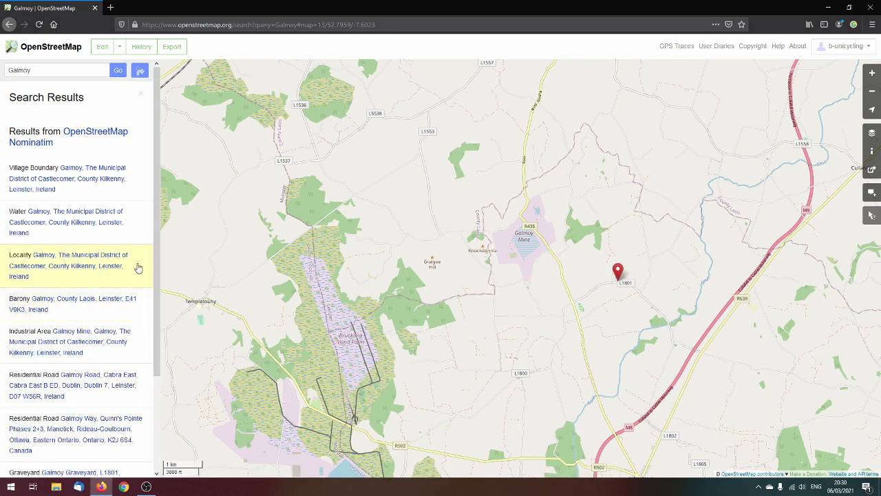
pyautogui.scroll(-2, 139, 267)
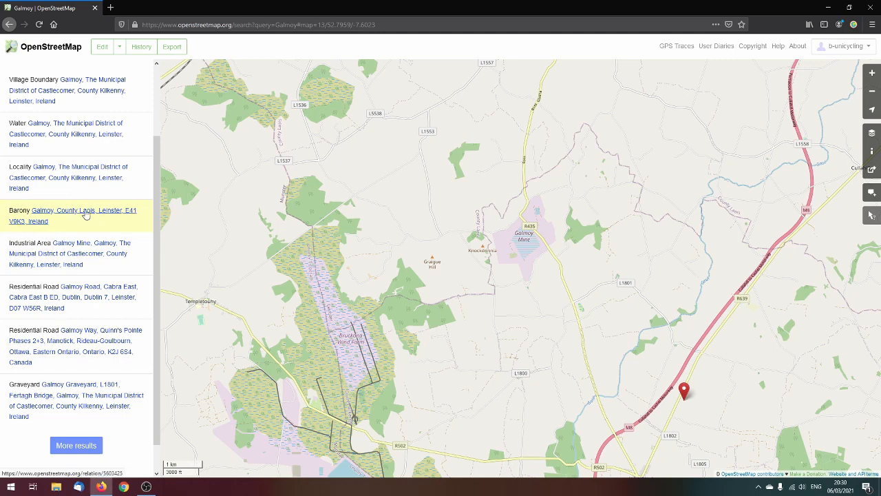
pyautogui.click(86, 216)
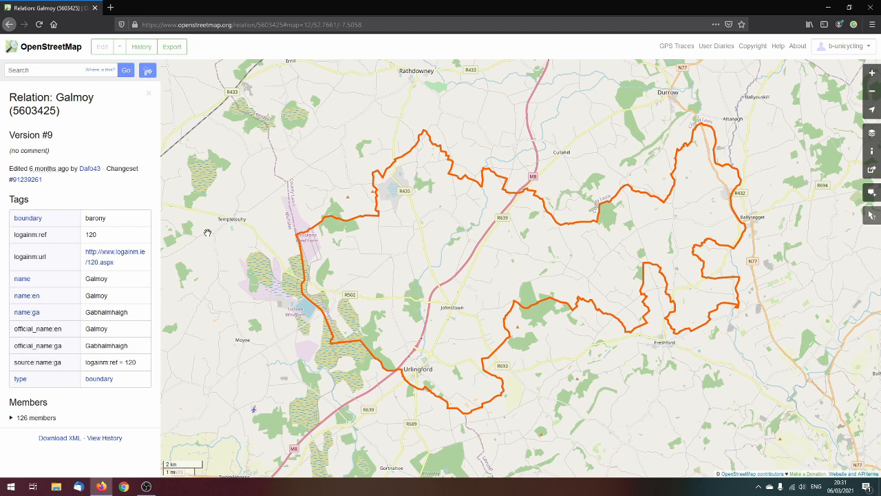
pyautogui.moveTo(9, 220); pyautogui.dragTo(118, 219)
pyautogui.click(121, 222)
# In overpass turbo, build a wizard query for boundary=barony AND name=Galmoy in Ireland without running it
pyautogui.click(147, 486)
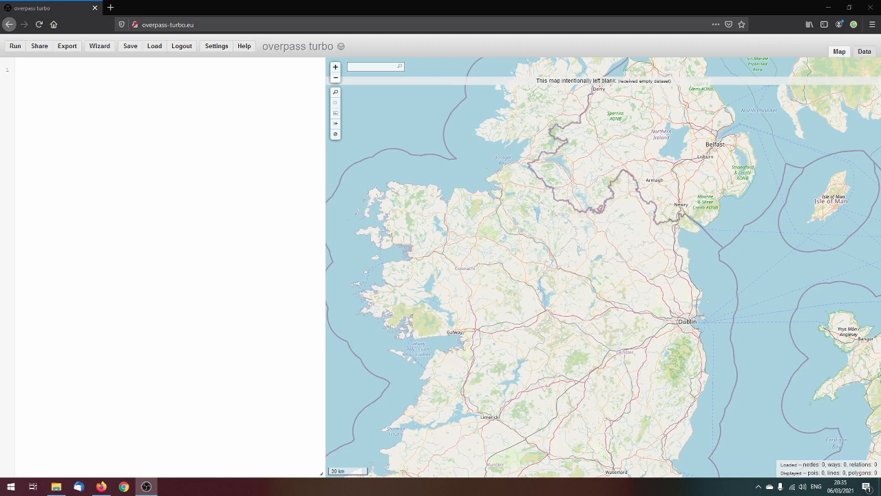
pyautogui.hotkey('alt', 'Tab')
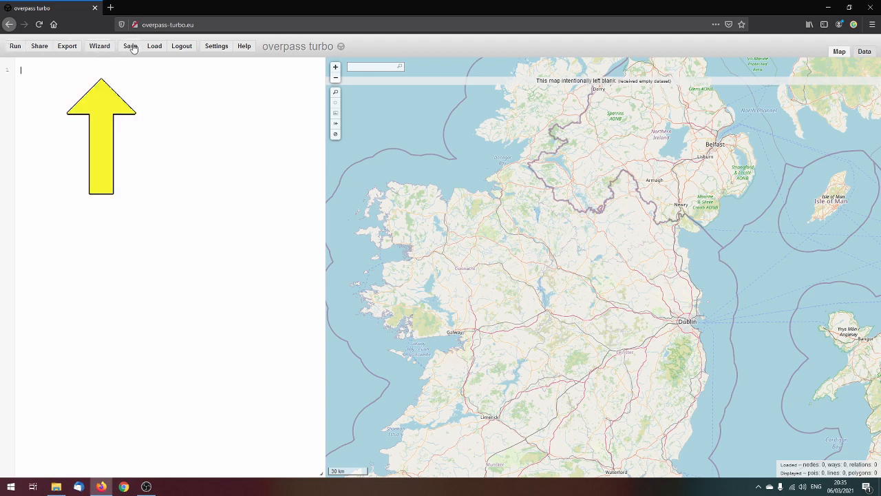
pyautogui.click(100, 48)
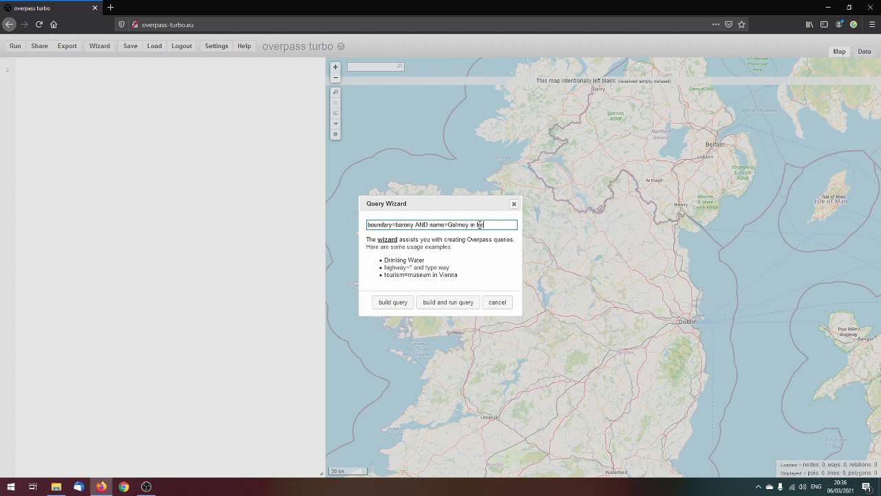
pyautogui.write('land')
pyautogui.click(397, 306)
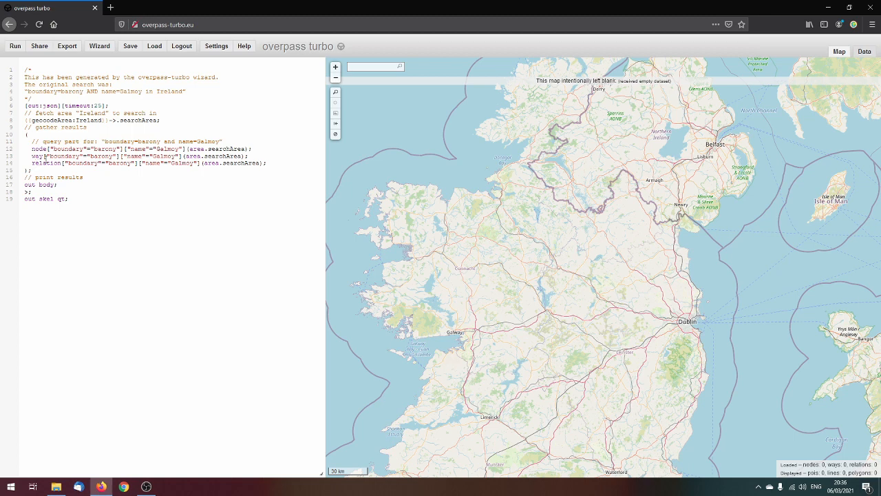
# Remove the node and way lines from the query, keeping only the relation line, and run it
pyautogui.moveTo(261, 158); pyautogui.dragTo(263, 145)
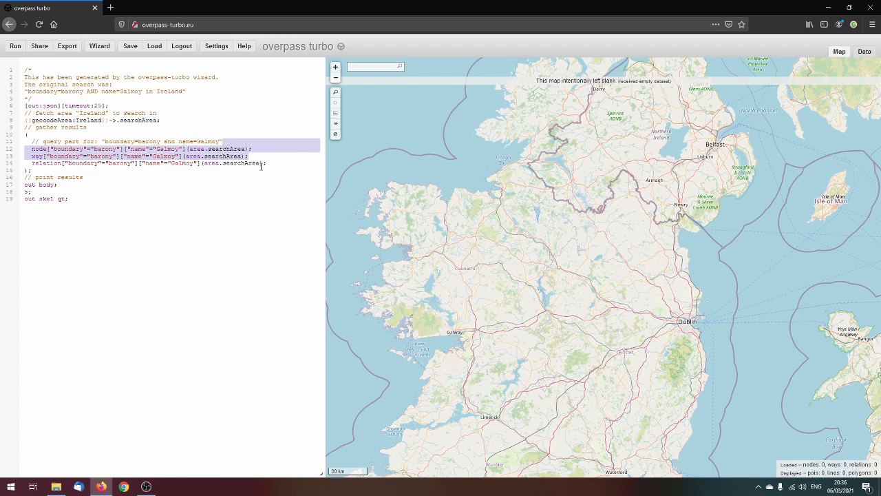
pyautogui.press('Delete')
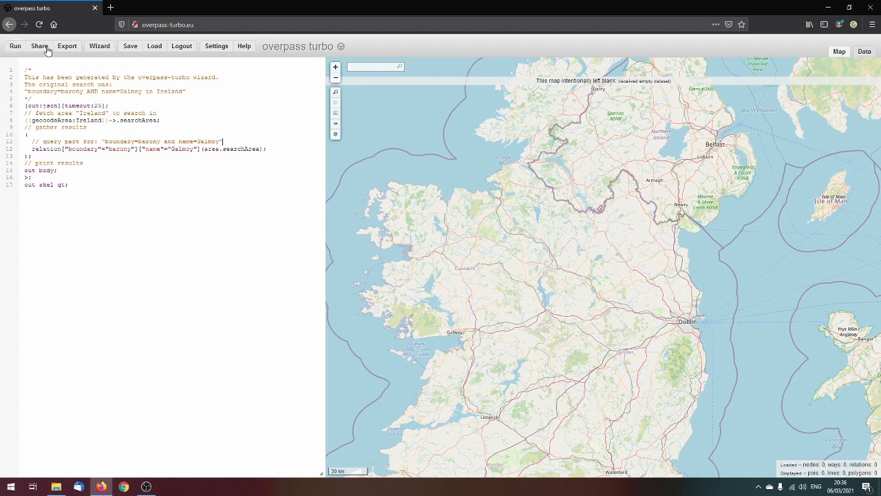
pyautogui.click(14, 48)
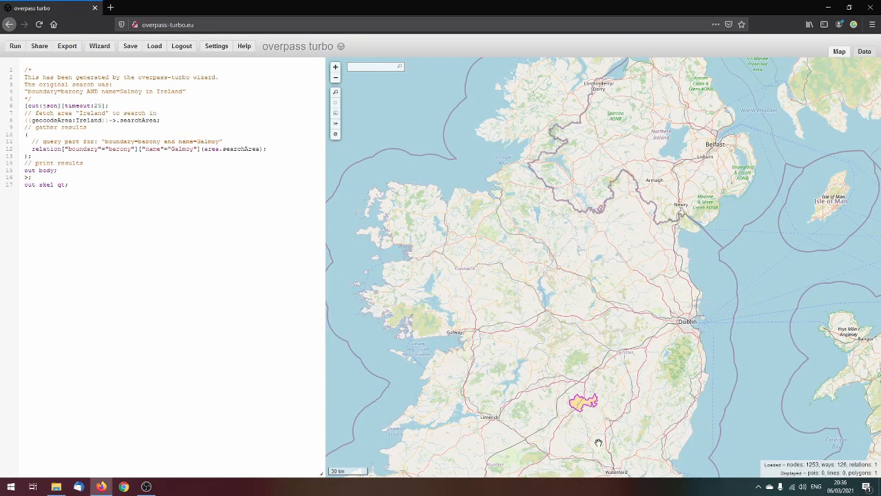
# Inspect the tags of the Galmoy barony polygon on the results map and close its details
pyautogui.moveTo(597, 442); pyautogui.dragTo(572, 269)
pyautogui.scroll(3, 564, 264)
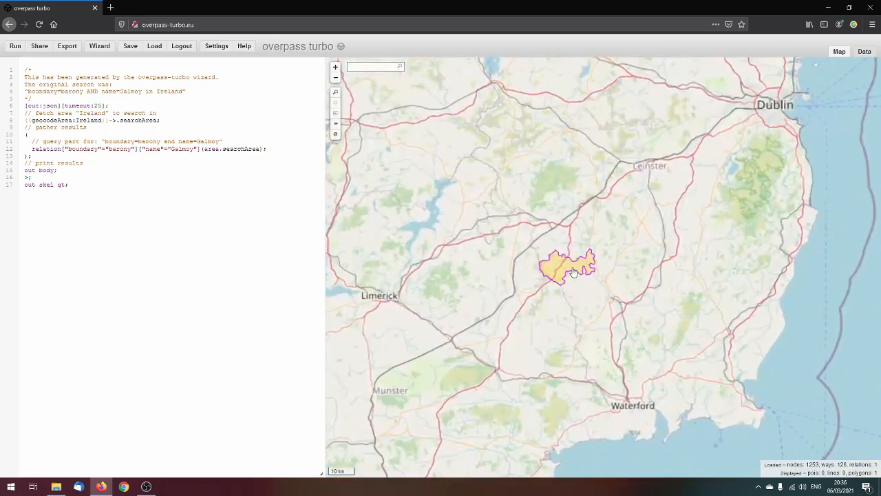
pyautogui.scroll(1, 564, 273)
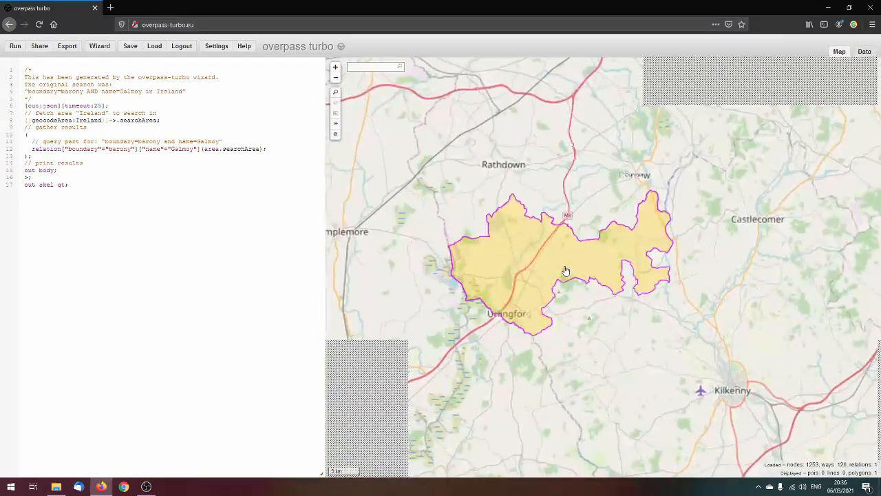
pyautogui.scroll(1, 566, 269)
pyautogui.moveTo(548, 269); pyautogui.dragTo(579, 258)
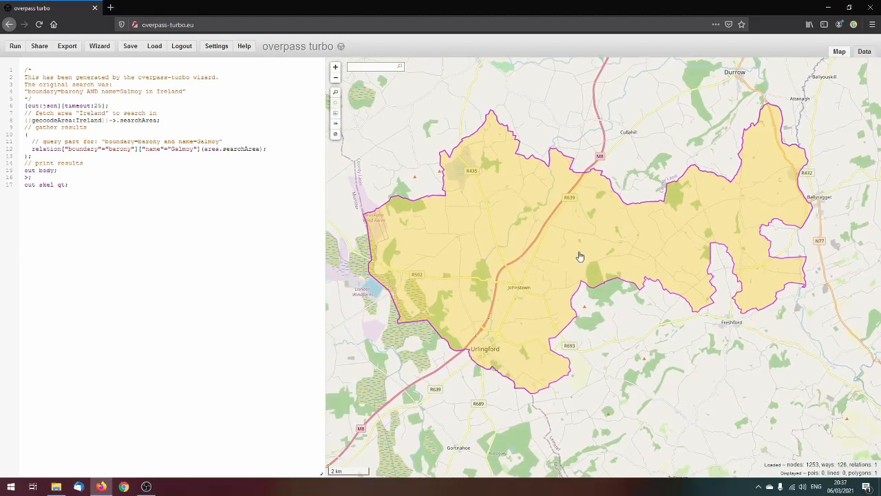
pyautogui.click(579, 238)
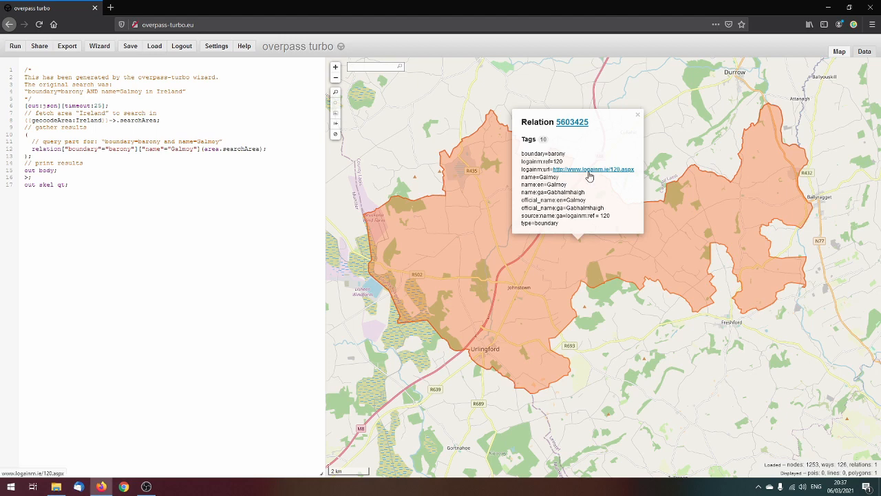
pyautogui.click(613, 305)
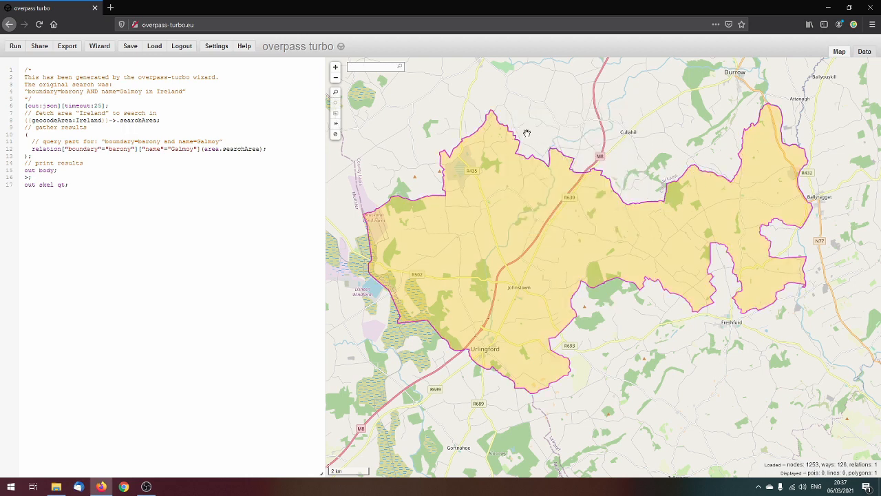
pyautogui.click(574, 229)
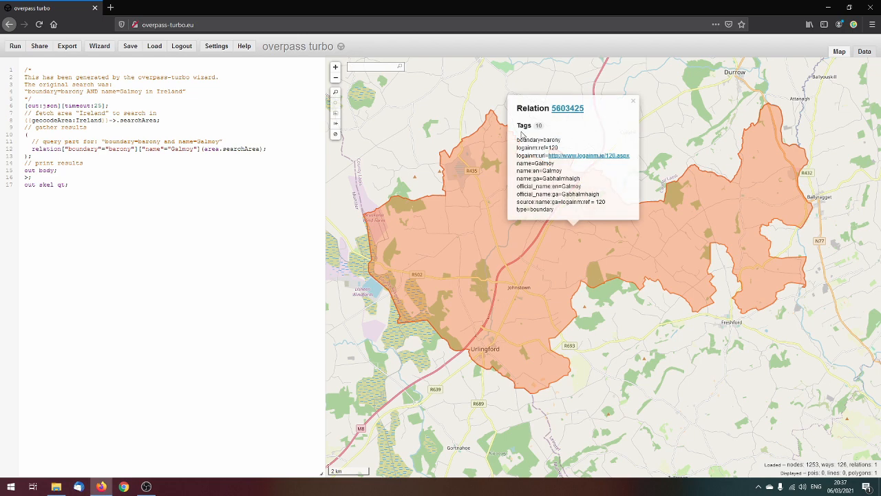
pyautogui.moveTo(517, 138); pyautogui.dragTo(589, 211)
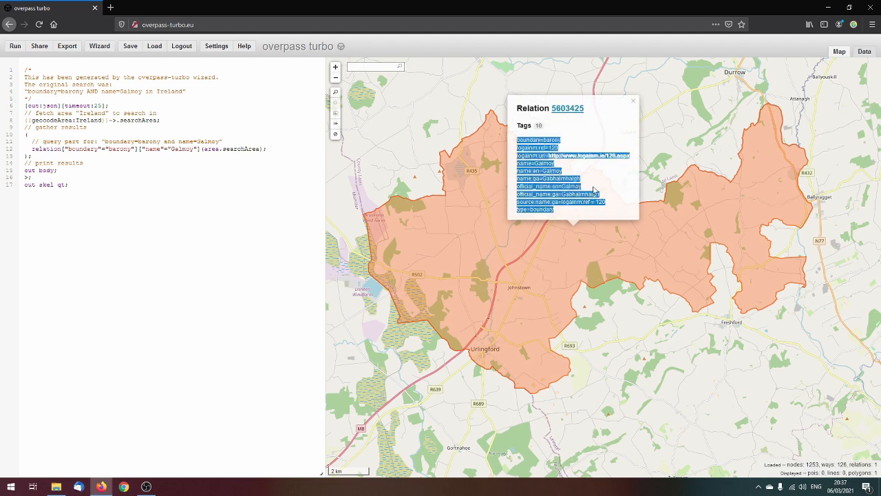
pyautogui.click(594, 191)
pyautogui.click(458, 123)
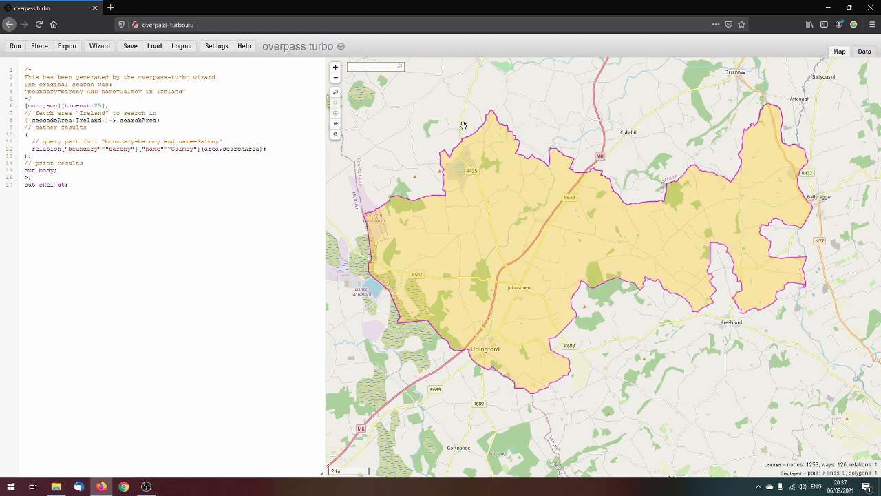
# Export the query result as GeoJSON, save the file export.geojson and close the export dialog
pyautogui.click(67, 48)
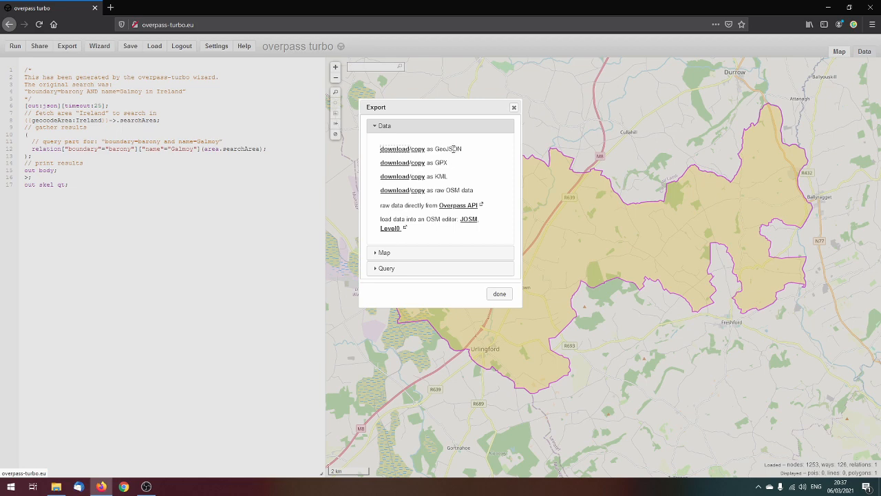
pyautogui.click(401, 151)
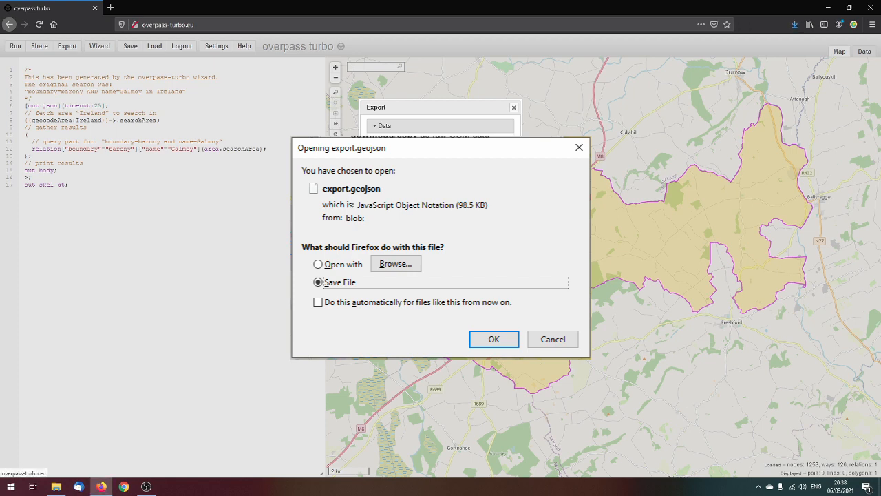
pyautogui.click(494, 339)
pyautogui.click(501, 294)
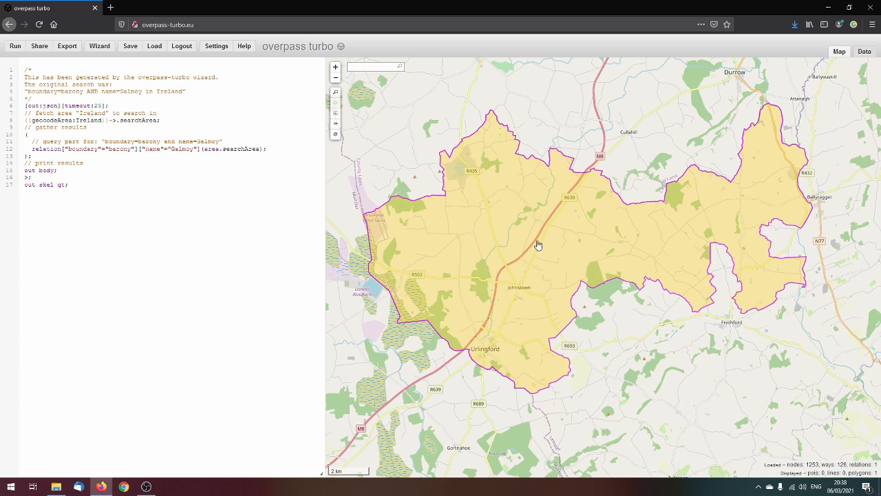
# Switch to File Explorer and rename the export file in the Downloads folder to "barony galmoy"
pyautogui.click(56, 486)
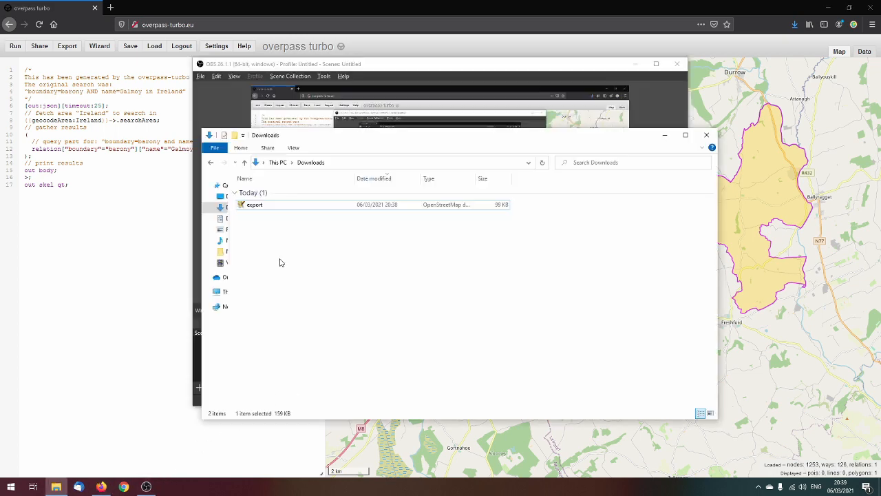
pyautogui.click(254, 207)
pyautogui.doubleClick(257, 206)
pyautogui.rightClick(256, 206)
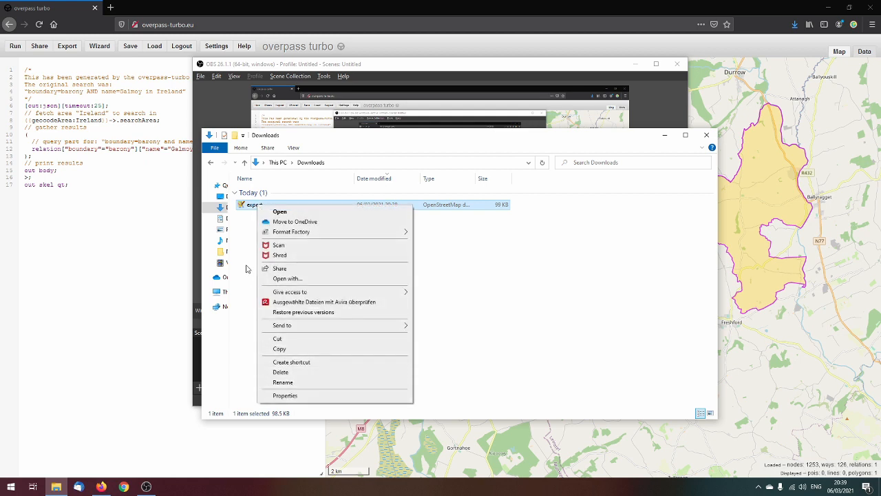
pyautogui.click(258, 205)
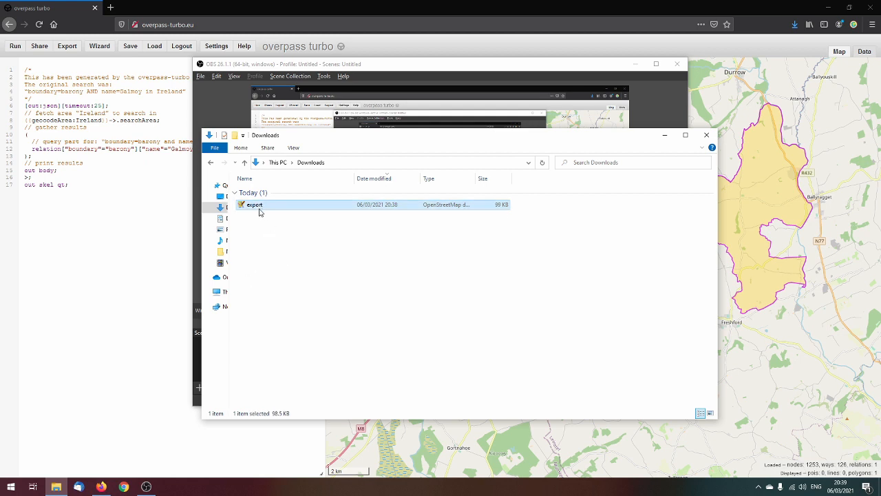
pyautogui.click(260, 207)
pyautogui.write('barony galmoy')
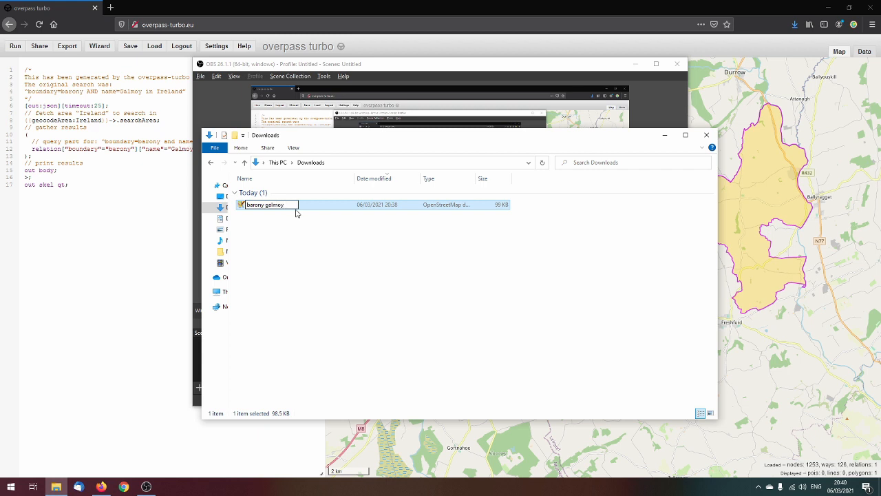
pyautogui.press('Return')
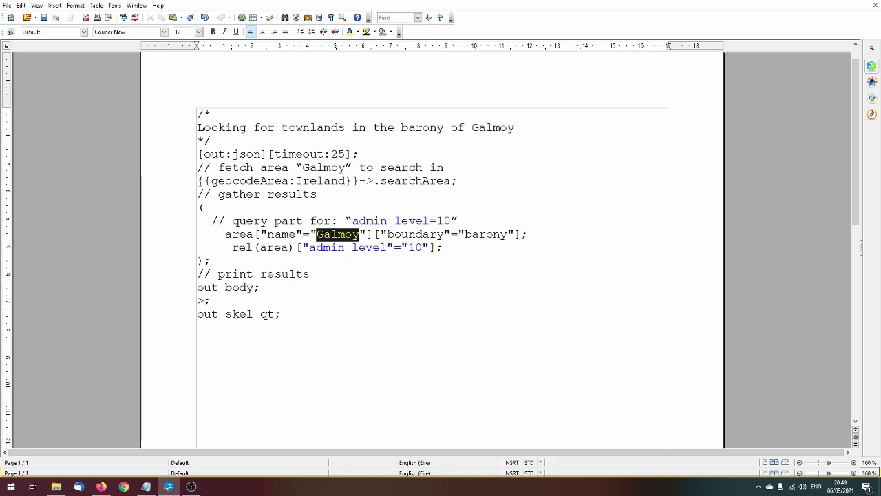
# Examine the geocodeArea line and the Galmoy barony area line of the townlands query in the text document
pyautogui.moveTo(198, 180); pyautogui.dragTo(348, 180)
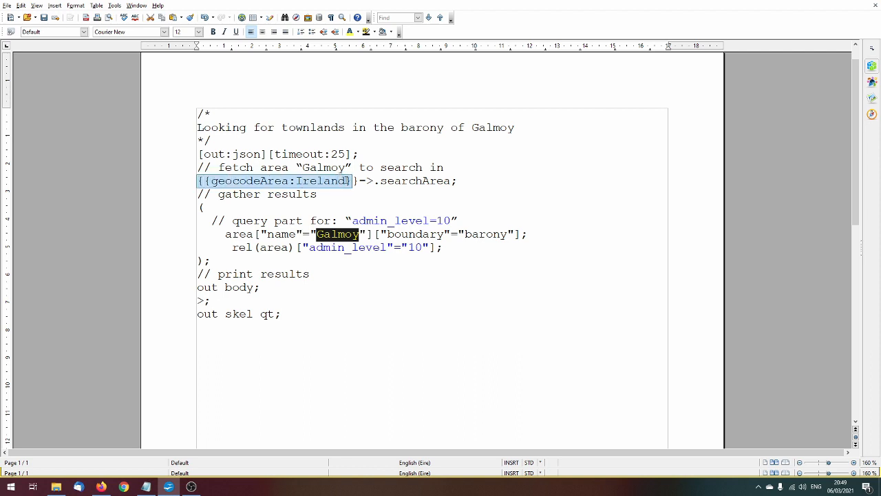
pyautogui.click(390, 180)
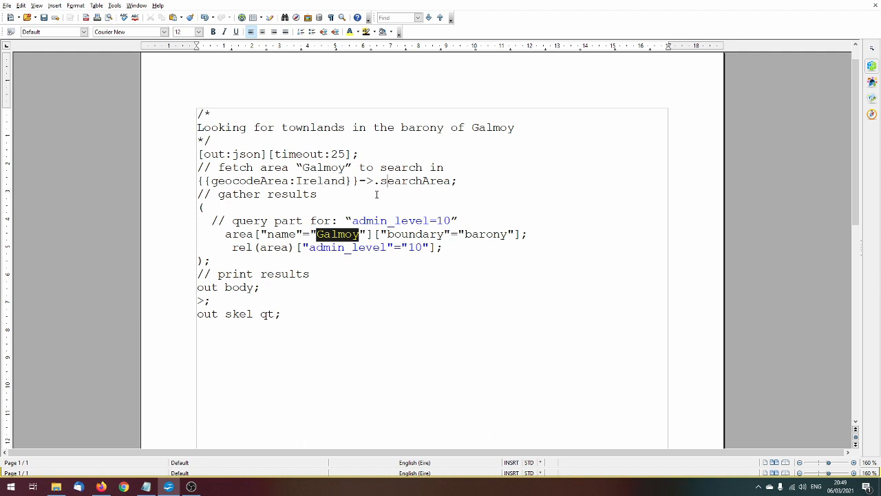
pyautogui.scroll(-2, 376, 194)
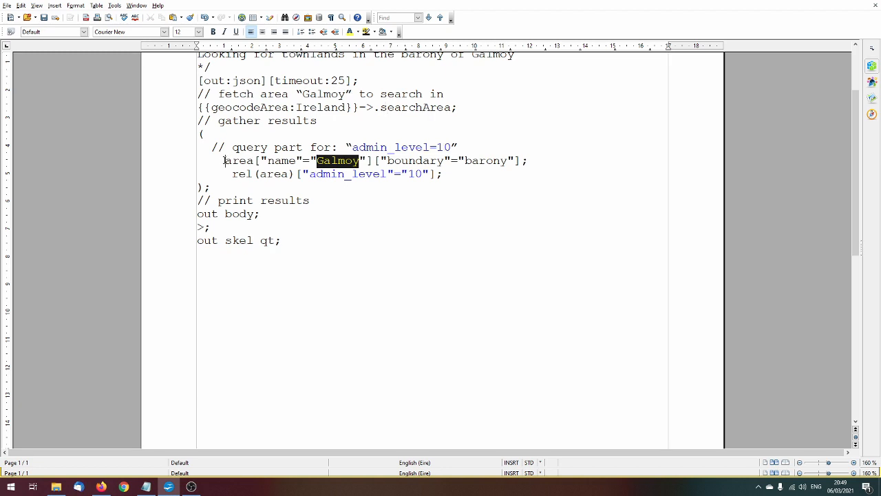
pyautogui.moveTo(224, 160); pyautogui.dragTo(534, 157)
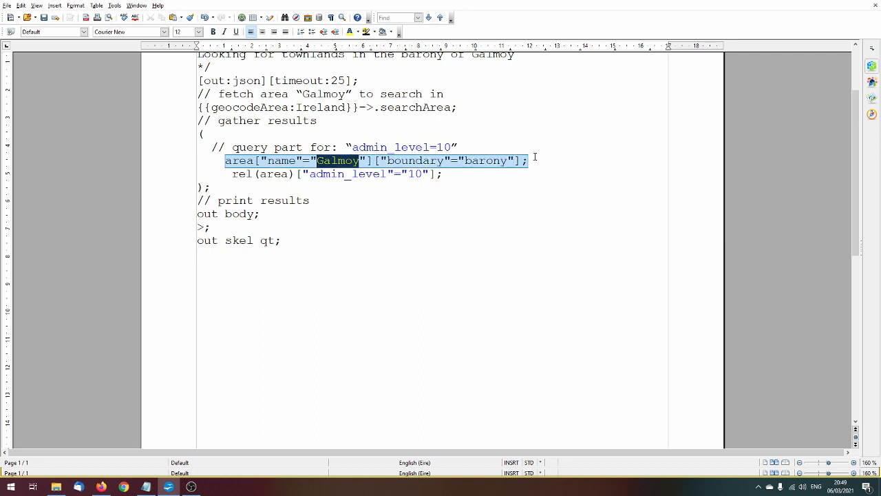
pyautogui.click(210, 148)
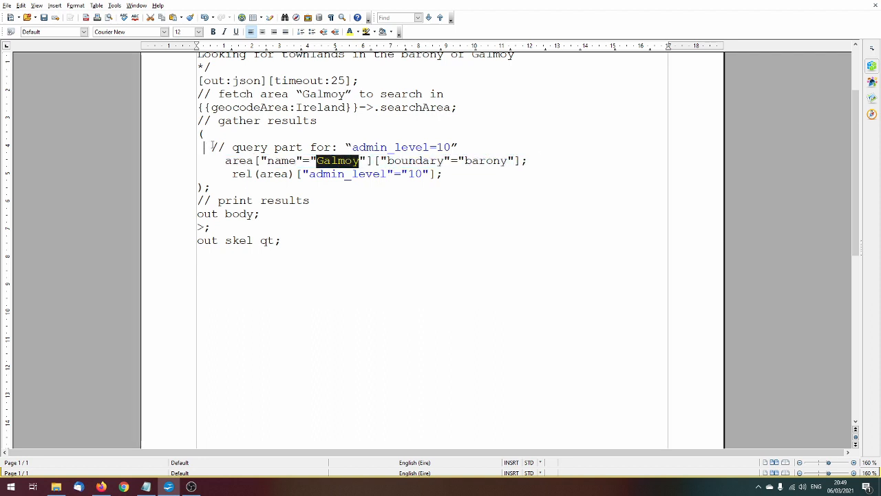
# Examine the admin_level=10 comment line and the Galmoy barony area line of the townlands query in the text document
pyautogui.moveTo(211, 146); pyautogui.dragTo(224, 148)
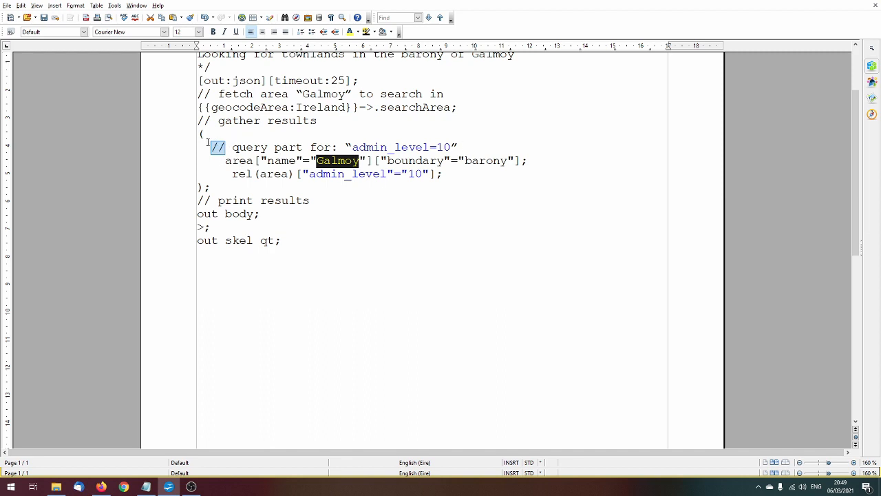
pyautogui.click(212, 148)
pyautogui.moveTo(213, 147); pyautogui.dragTo(225, 146)
pyautogui.click(256, 146)
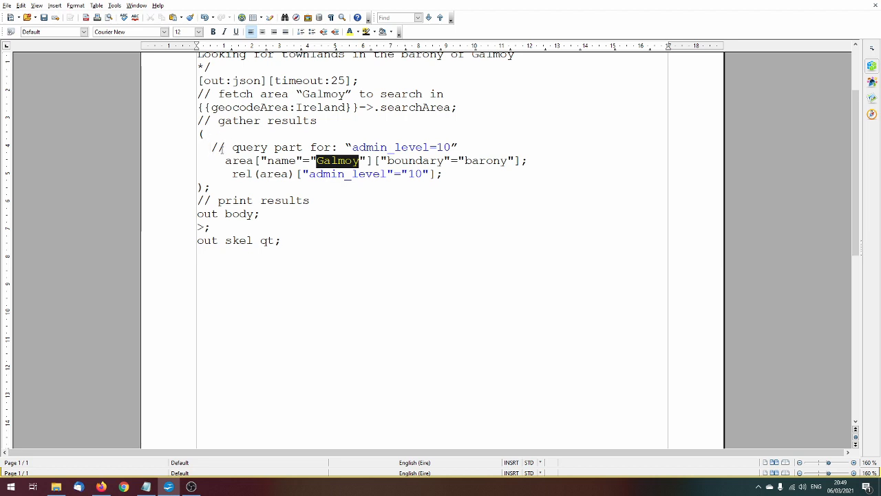
pyautogui.moveTo(224, 161); pyautogui.dragTo(540, 160)
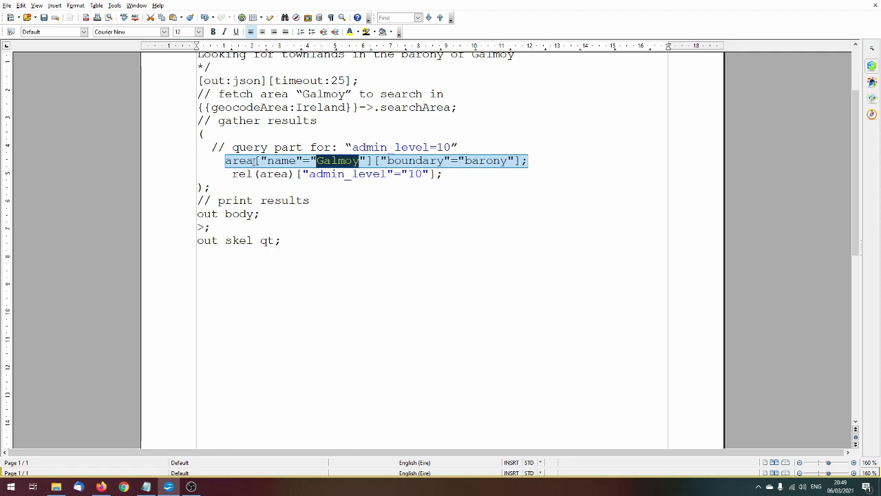
pyautogui.click(223, 160)
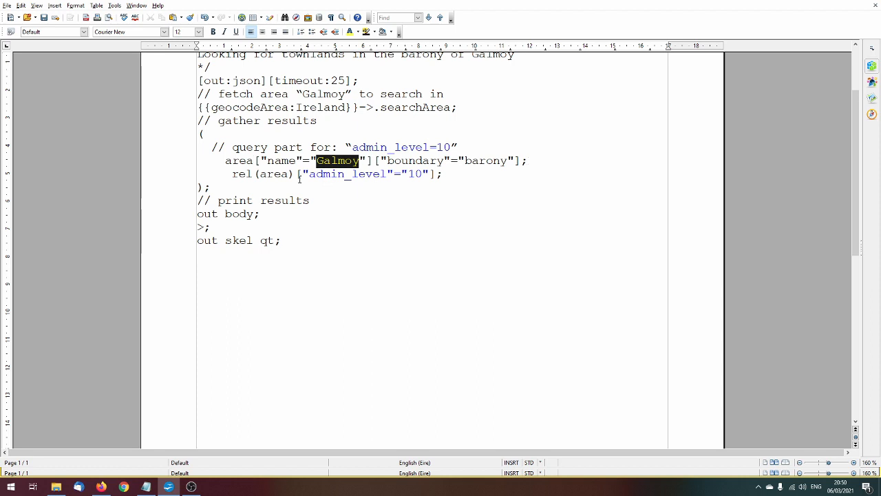
# Examine the parts of the rel(area)["admin_level"="10"] line that fetches the townland relations within the barony
pyautogui.moveTo(232, 173); pyautogui.dragTo(457, 174)
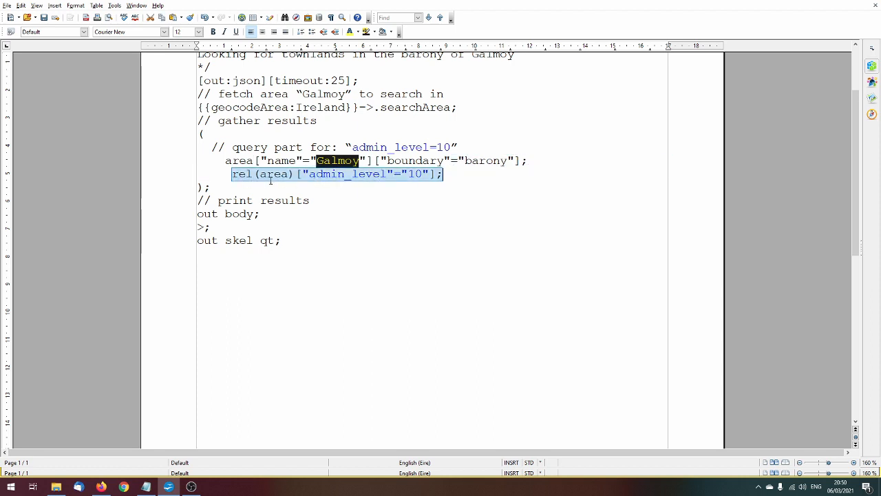
pyautogui.click(449, 174)
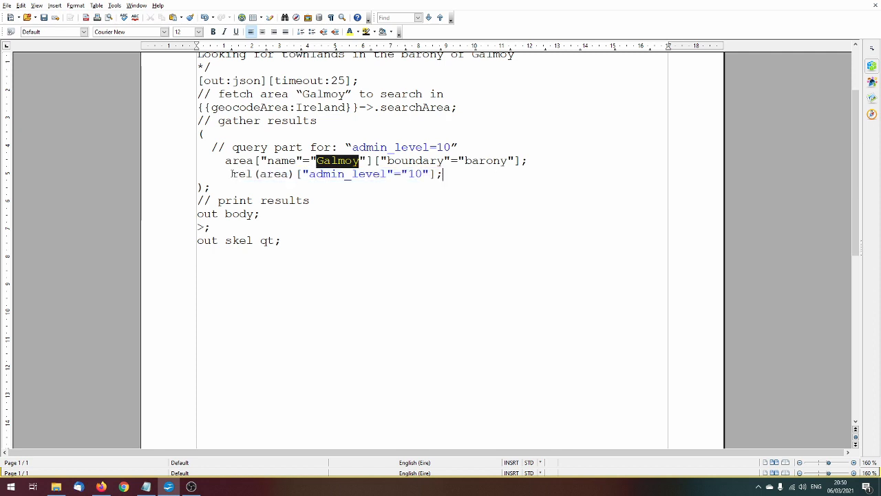
pyautogui.moveTo(232, 173); pyautogui.dragTo(253, 174)
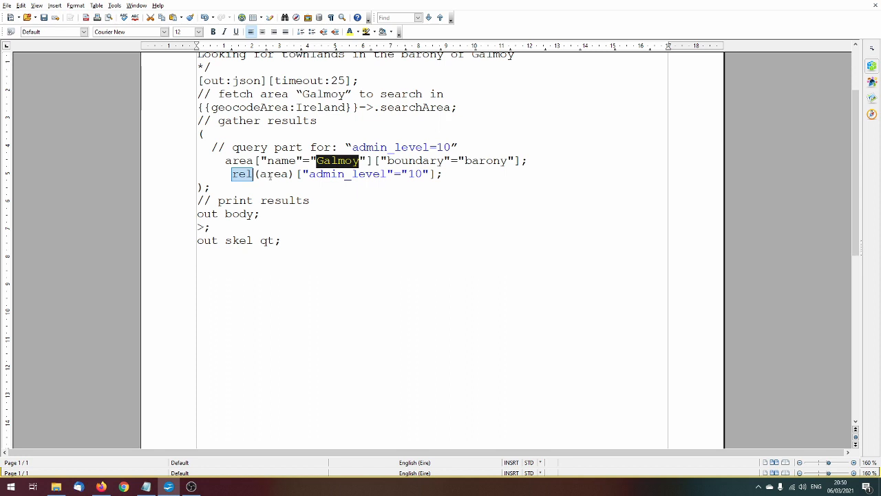
pyautogui.moveTo(232, 174); pyautogui.dragTo(260, 174)
pyautogui.click(274, 176)
pyautogui.doubleClick(274, 175)
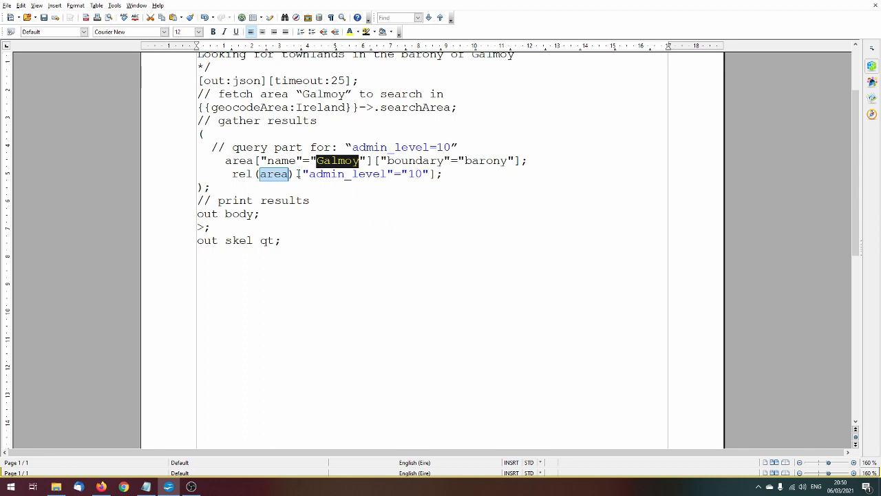
pyautogui.click(296, 174)
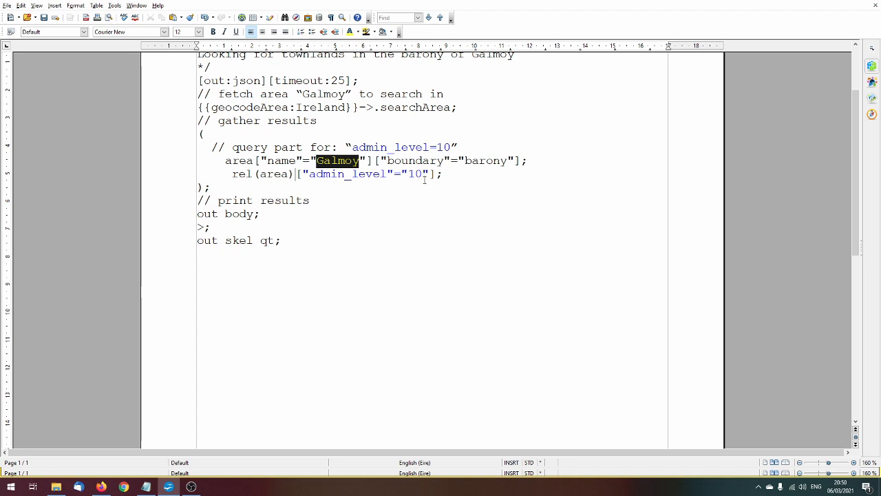
pyautogui.moveTo(424, 174); pyautogui.dragTo(309, 173)
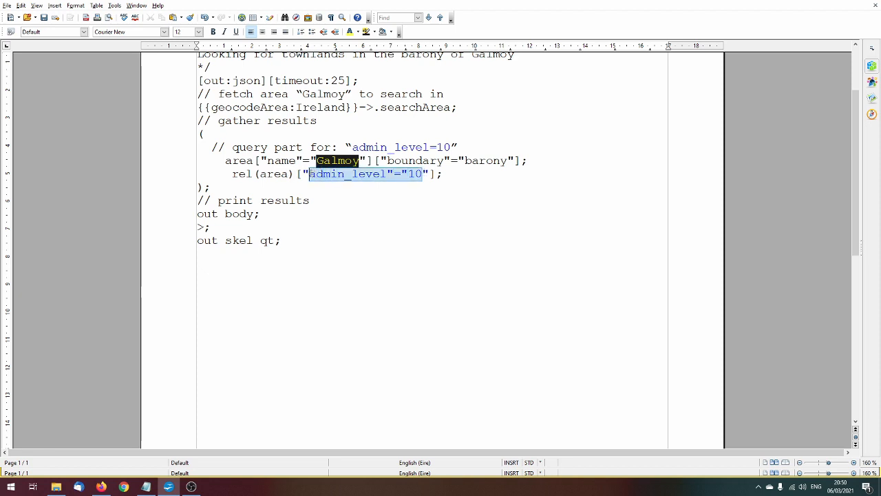
pyautogui.click(426, 173)
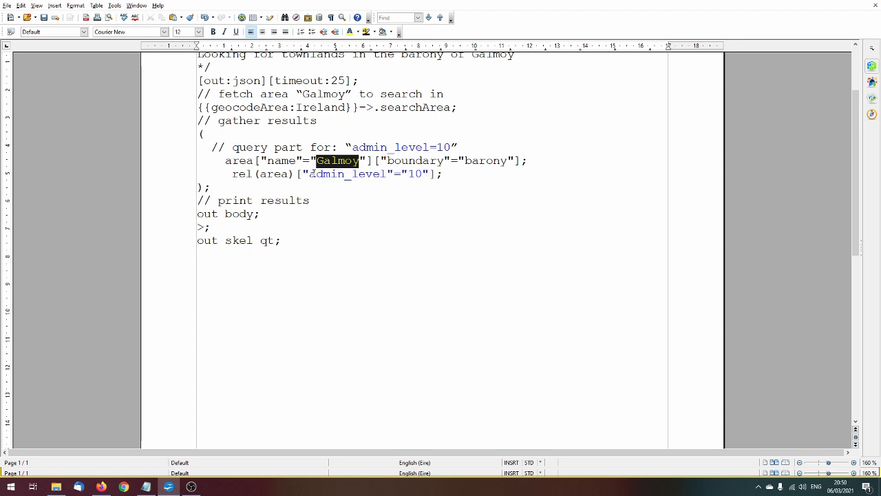
pyautogui.press('Home')
pyautogui.moveTo(301, 173); pyautogui.dragTo(435, 173)
pyautogui.moveTo(232, 174); pyautogui.dragTo(301, 174)
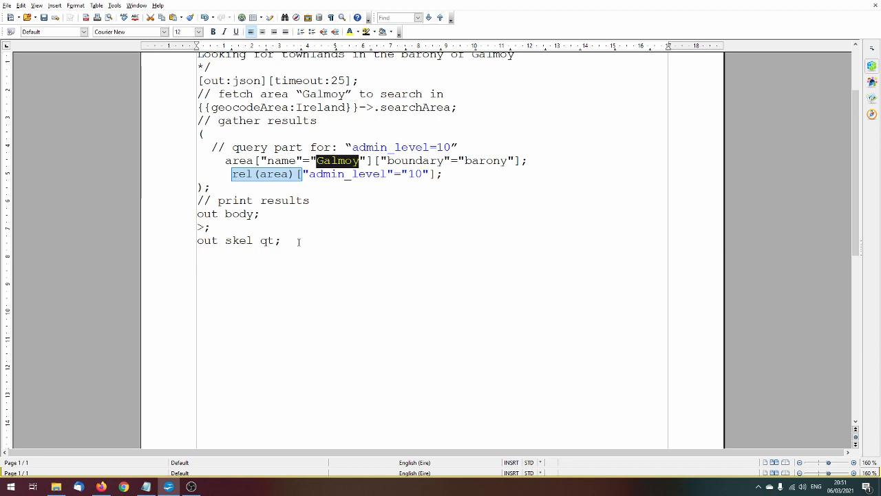
pyautogui.scroll(1, 317, 239)
pyautogui.click(309, 277)
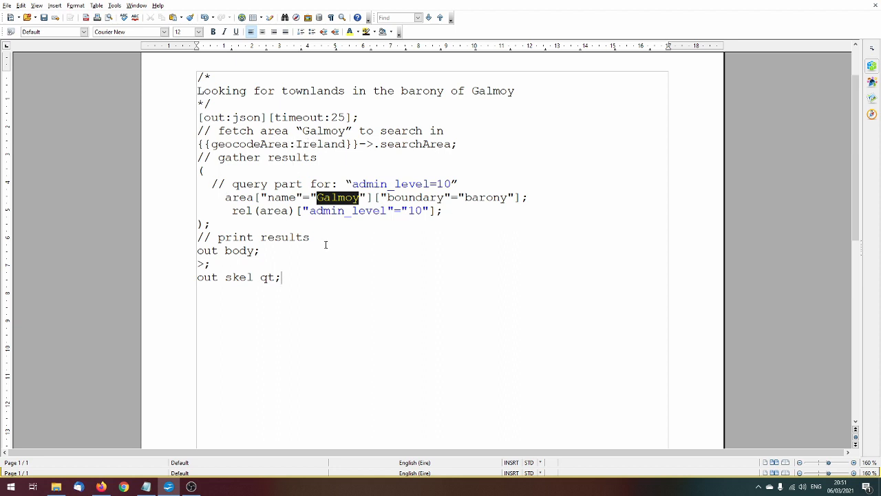
# Review the query's adaptable parts: the barony name Galmoy, the admin_level value 10 and the "query part for" comment
pyautogui.click(387, 210)
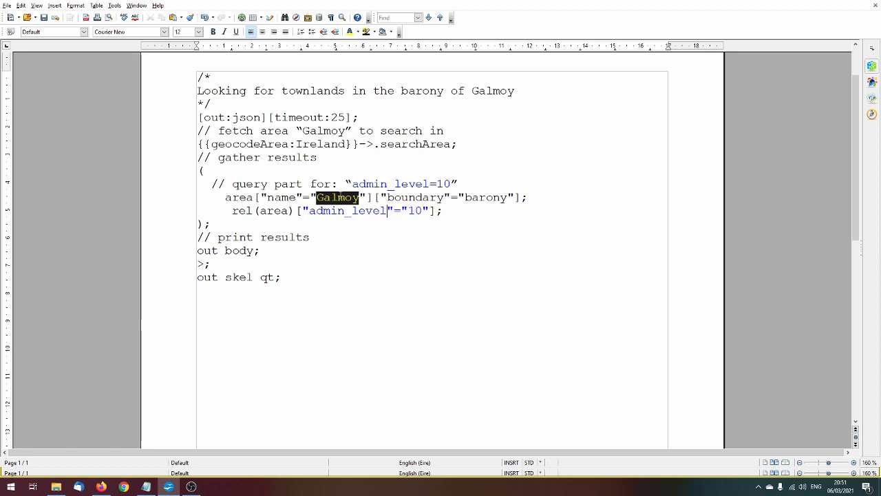
pyautogui.doubleClick(337, 197)
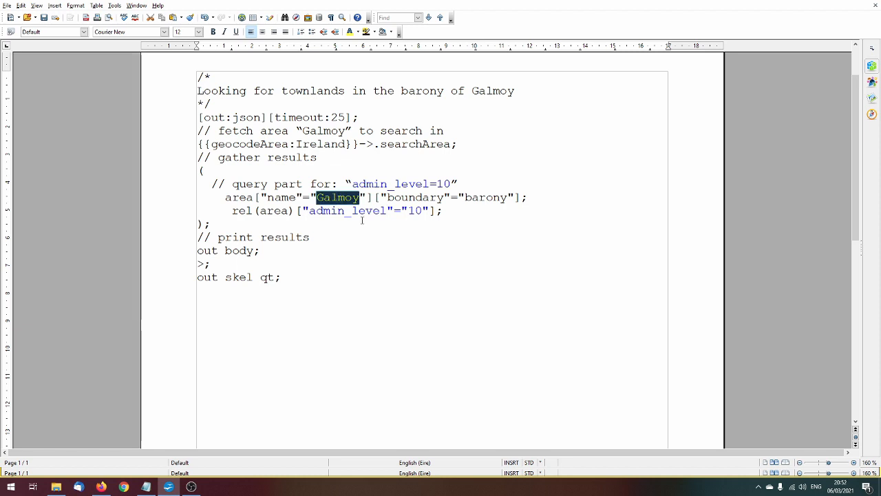
pyautogui.click(348, 198)
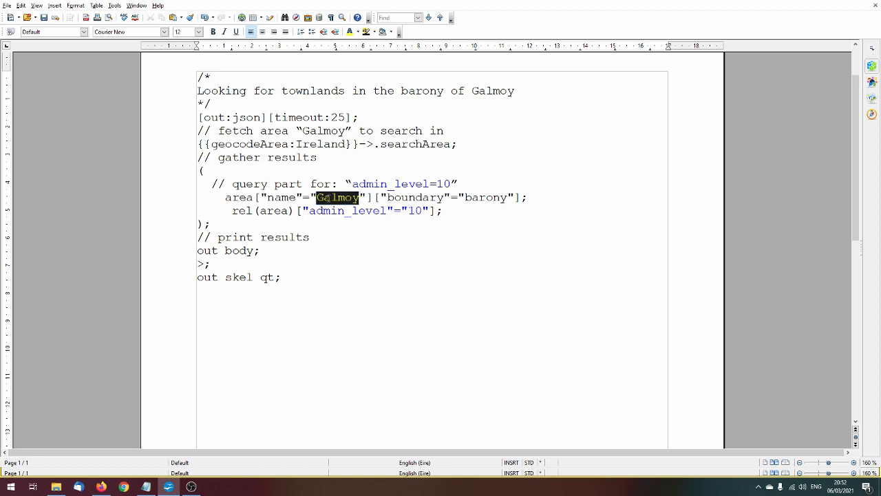
pyautogui.doubleClick(339, 196)
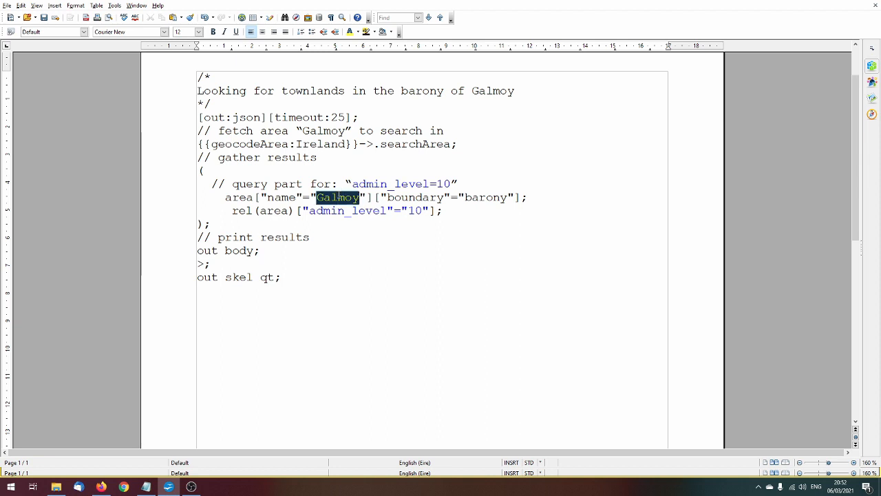
pyautogui.click(445, 210)
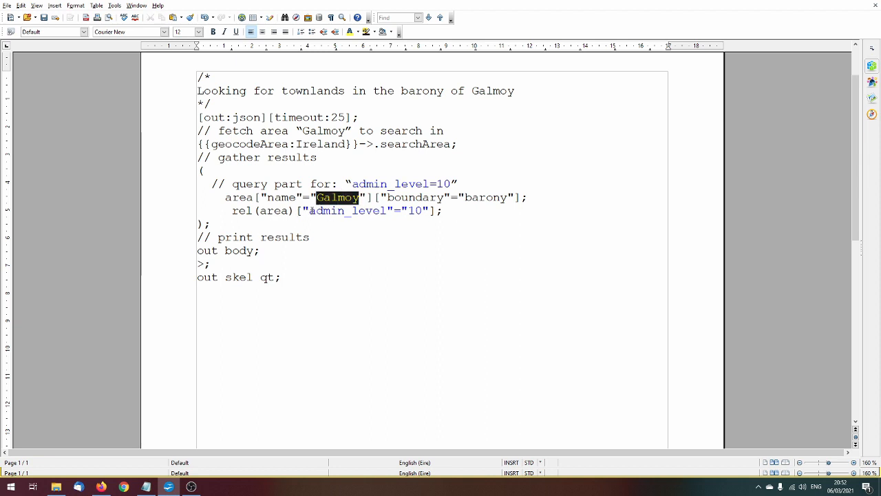
pyautogui.doubleClick(410, 209)
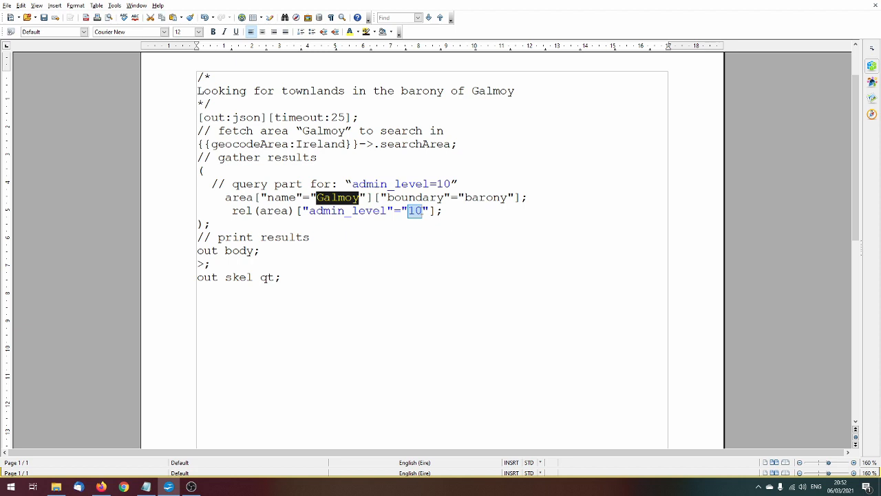
pyautogui.click(421, 210)
pyautogui.doubleClick(440, 184)
pyautogui.click(204, 184)
pyautogui.moveTo(204, 184); pyautogui.dragTo(470, 186)
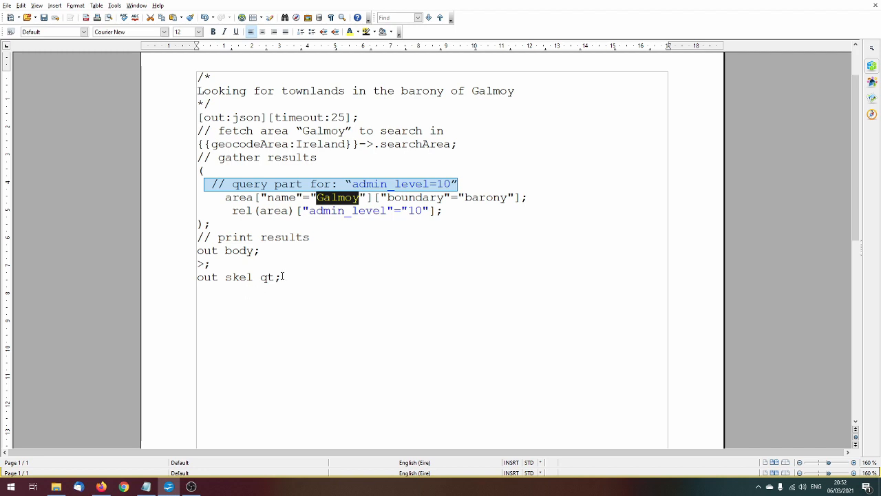
pyautogui.click(295, 276)
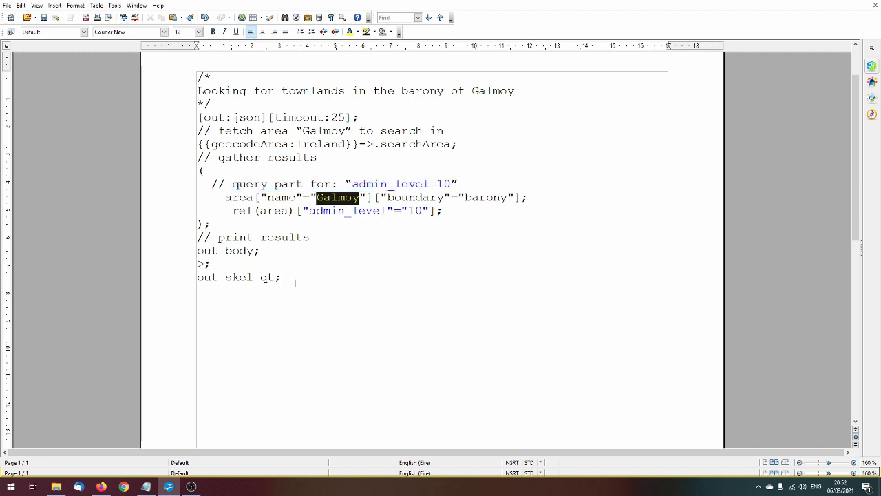
# Switch to overpass turbo in Firefox, replace the whole barony query with the Galmoy townlands query and run it
pyautogui.moveTo(192, 486)
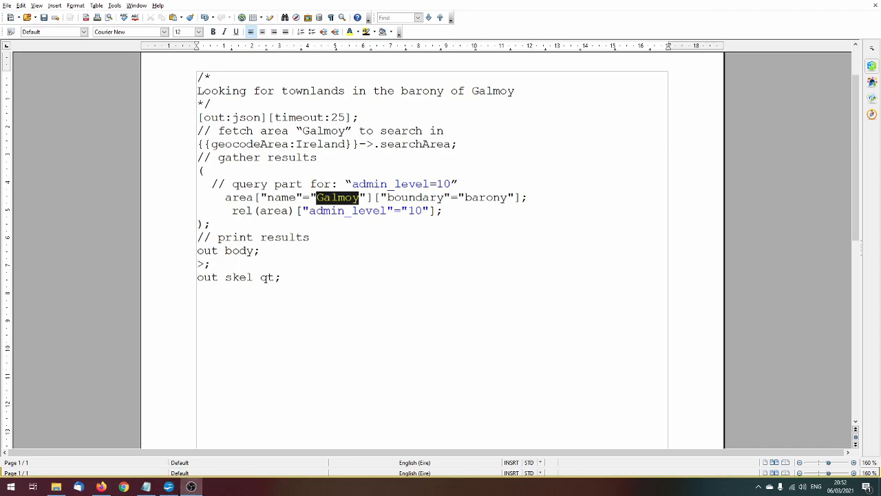
pyautogui.click(101, 486)
pyautogui.click(110, 190)
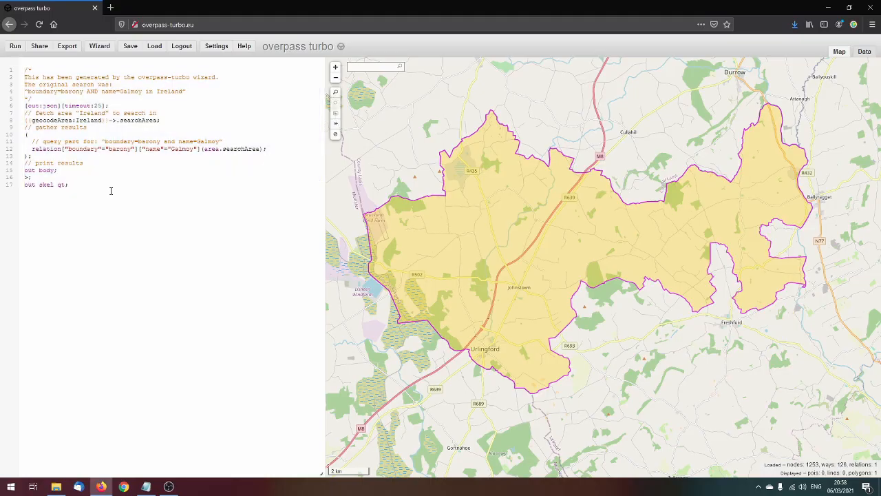
pyautogui.hotkey('ctrl', 'a')
pyautogui.write('/* Looking for townlands in the barony of Galmoy */ [out:json][timeout:25]; // fetch area "Galmoy" to search in {{geocodeArea:Ireland}}->.searchArea; // gather results (   // query part for: "admin_level=10"     area["name"="Galmoy"]["boundary"="barony"];     rel(area)["admin_level"="10"]; ); // print results out body; >; out skel qt;')
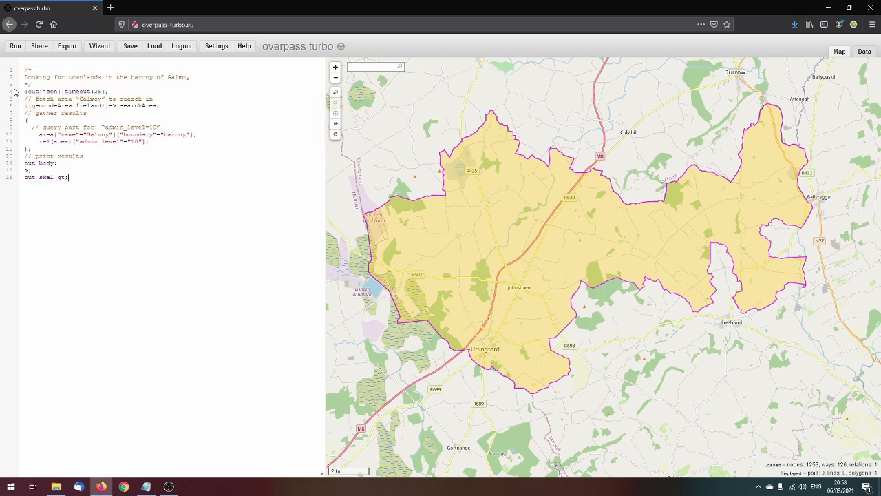
pyautogui.click(15, 46)
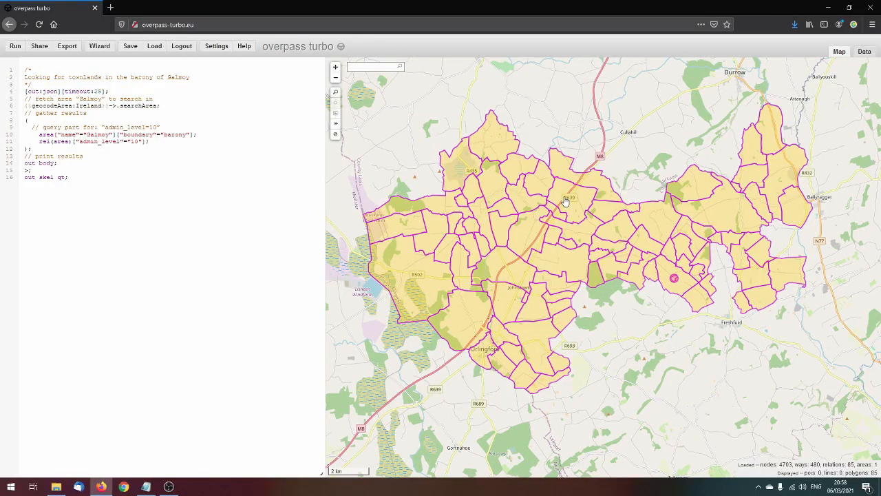
# Inspect the boundary, locality, name, name:en, name:ga and type tags of the Rathbane townland on the results map and close its details
pyautogui.click(522, 165)
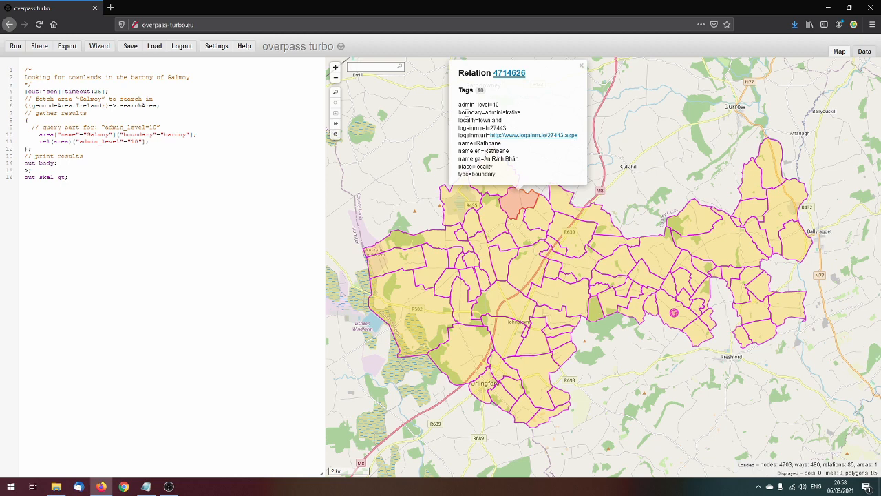
pyautogui.moveTo(458, 112); pyautogui.dragTo(521, 115)
pyautogui.click(470, 110)
pyautogui.moveTo(459, 120); pyautogui.dragTo(510, 122)
pyautogui.click(511, 121)
pyautogui.moveTo(459, 142); pyautogui.dragTo(512, 145)
pyautogui.moveTo(459, 151); pyautogui.dragTo(517, 154)
pyautogui.doubleClick(491, 142)
pyautogui.click(520, 152)
pyautogui.moveTo(458, 160); pyautogui.dragTo(534, 165)
pyautogui.click(532, 165)
pyautogui.moveTo(457, 166); pyautogui.dragTo(506, 181)
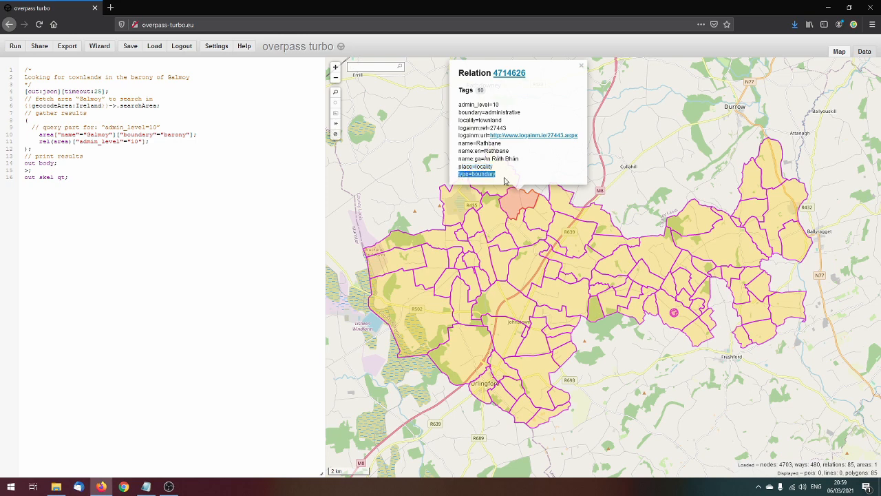
pyautogui.click(618, 195)
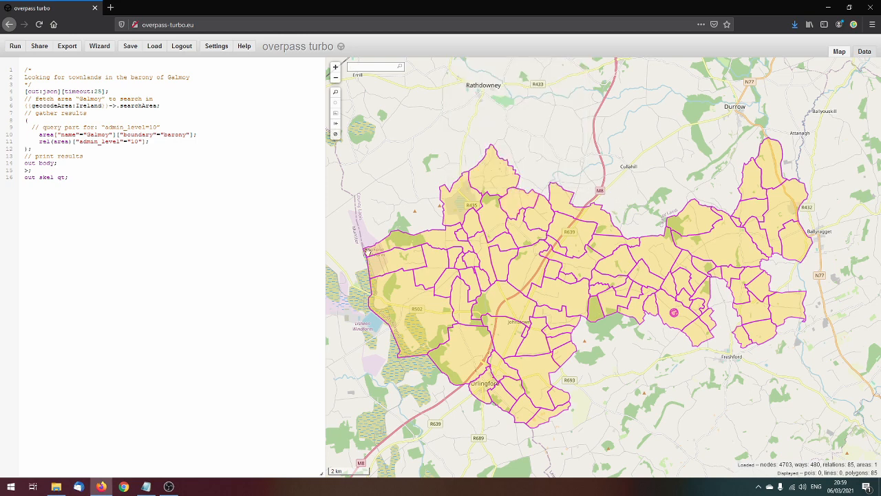
# Export the townlands result as GeoJSON, save the file export.geojson and close the export dialog
pyautogui.moveTo(814, 469)
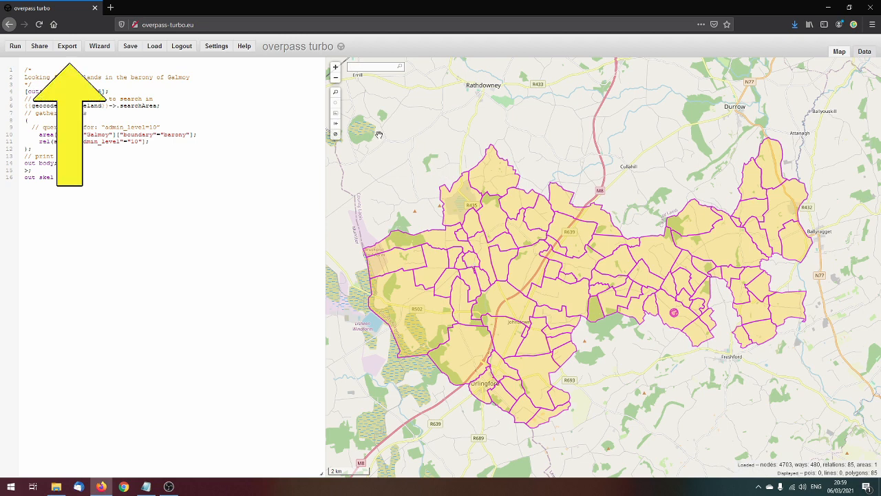
pyautogui.click(67, 46)
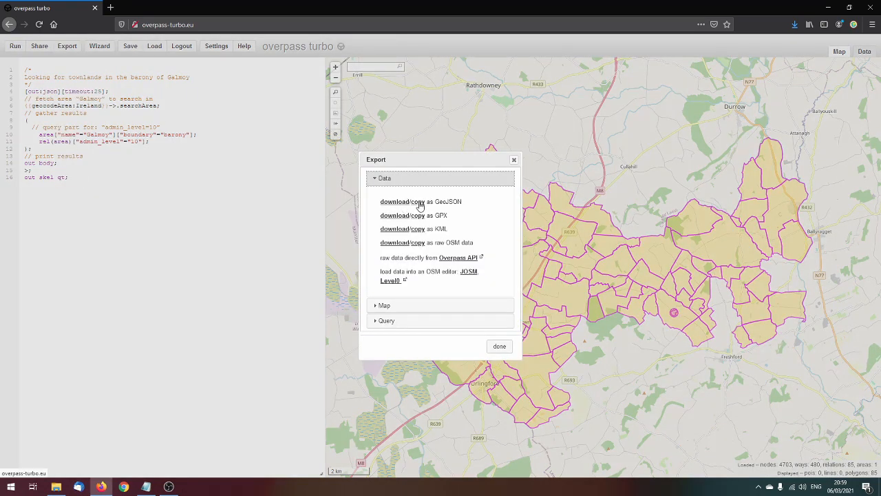
pyautogui.click(394, 202)
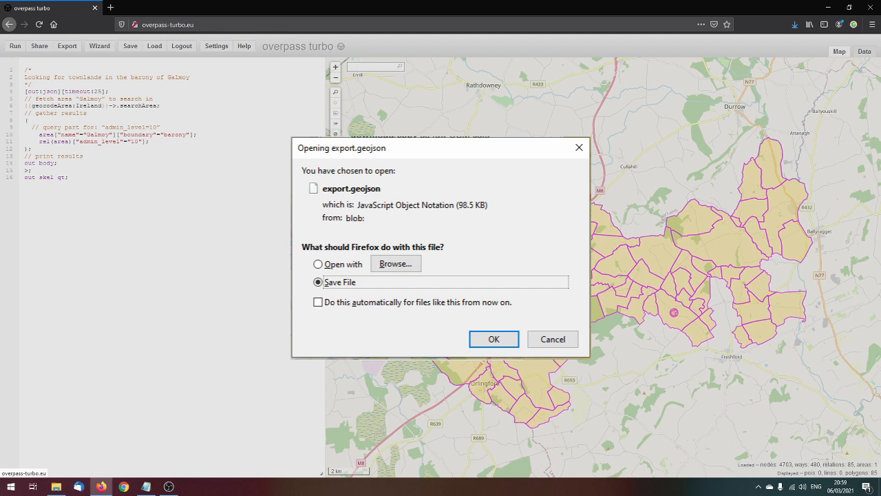
pyautogui.click(474, 333)
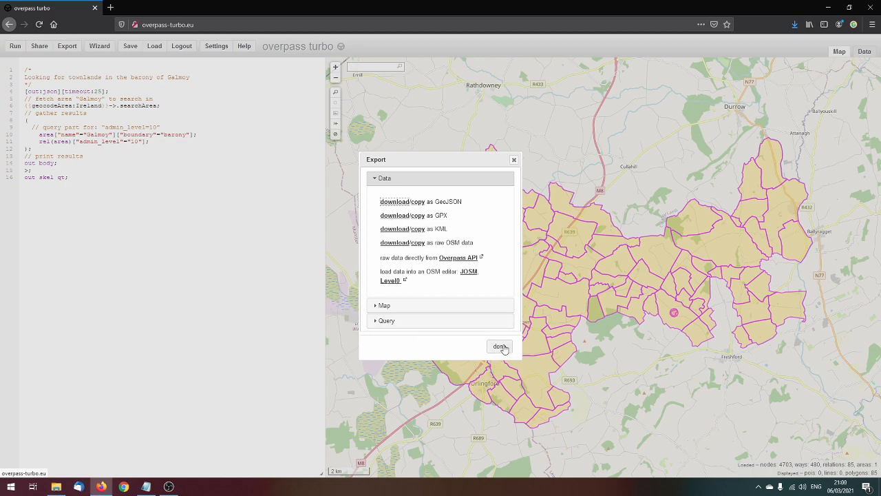
pyautogui.click(499, 346)
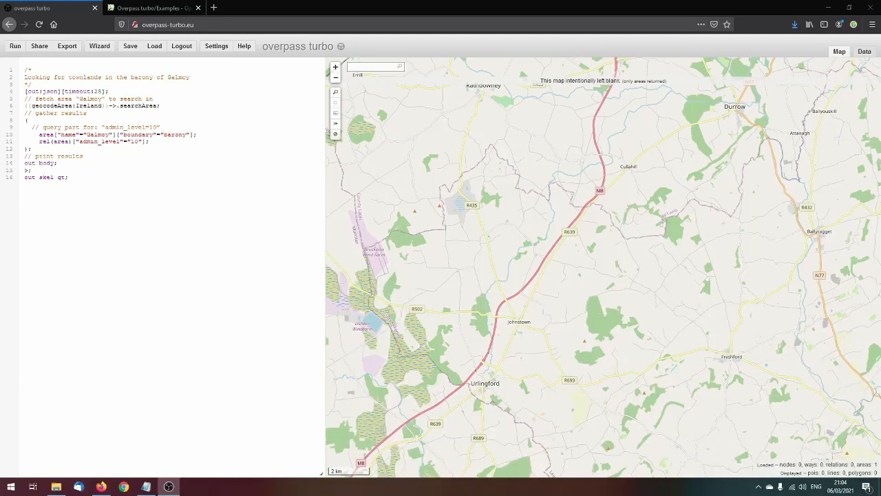
# Build and run a wizard query for boundary=barony AND name=Galmoy in Ireland, replacing the townlands query
pyautogui.click(167, 233)
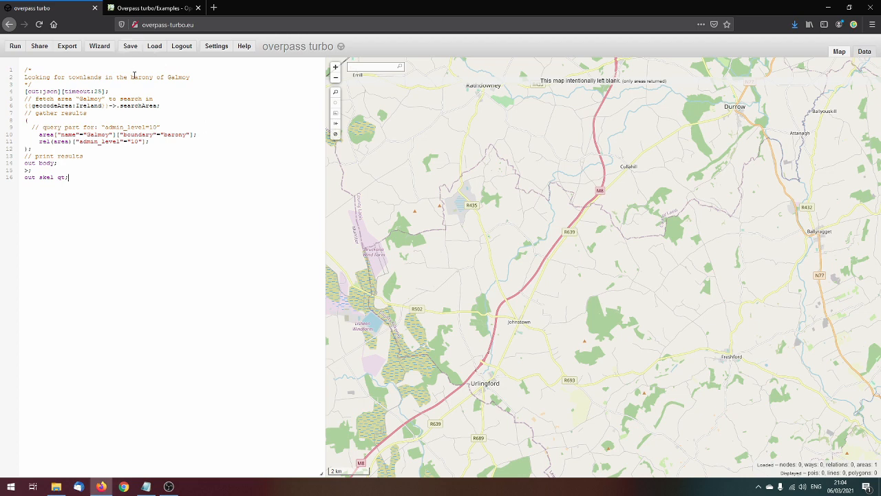
pyautogui.moveTo(155, 142); pyautogui.dragTo(145, 129)
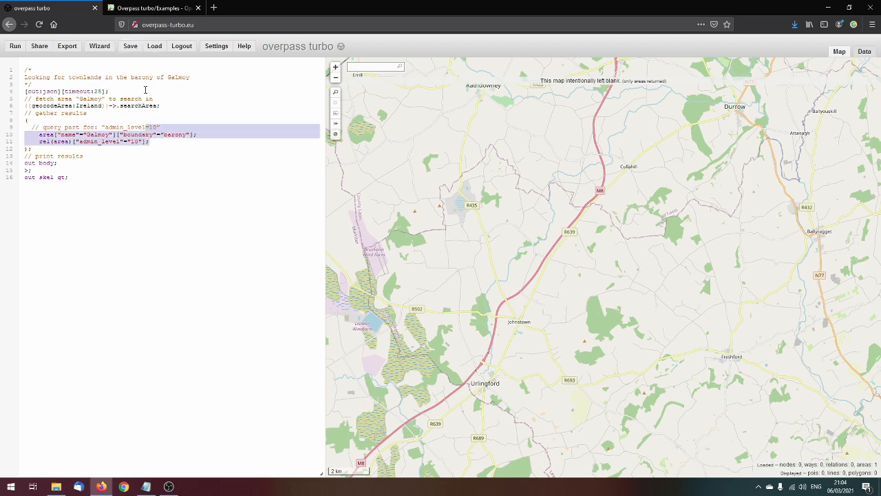
pyautogui.click(101, 49)
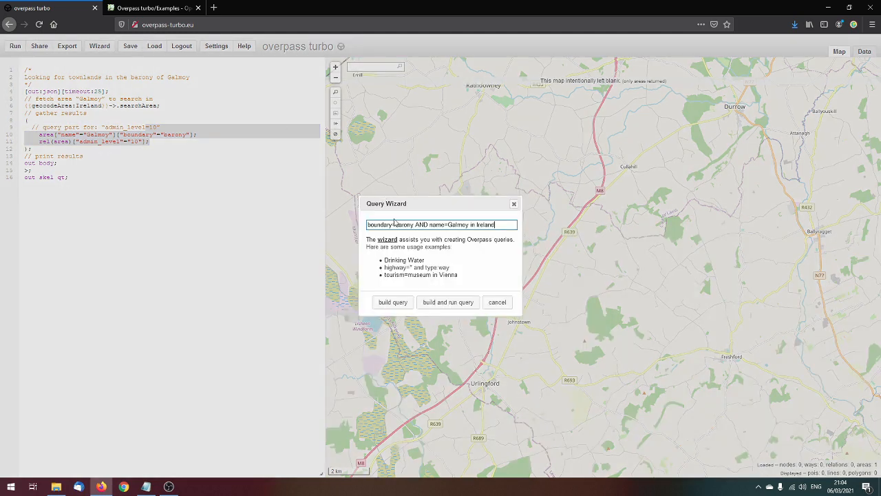
pyautogui.click(443, 307)
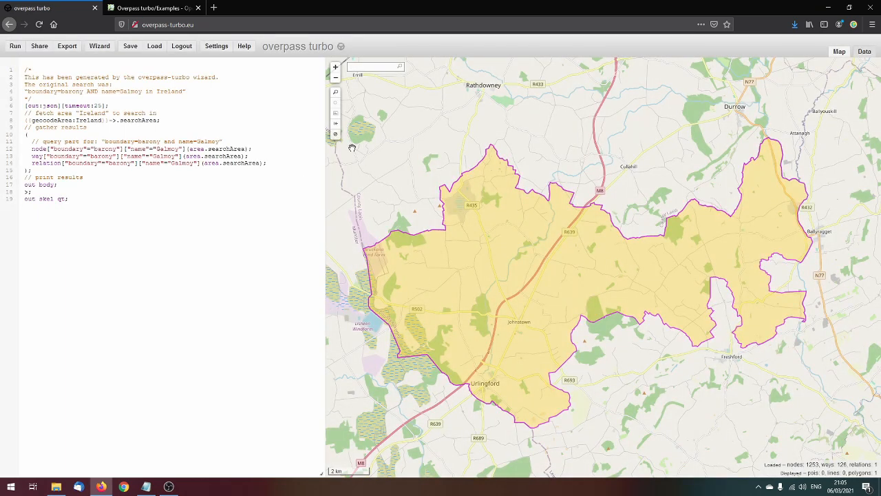
# Build a wizard query for admin_level=10 and delete its node and way lines, leaving only the relation line
pyautogui.click(100, 46)
pyautogui.moveTo(496, 225); pyautogui.dragTo(326, 222)
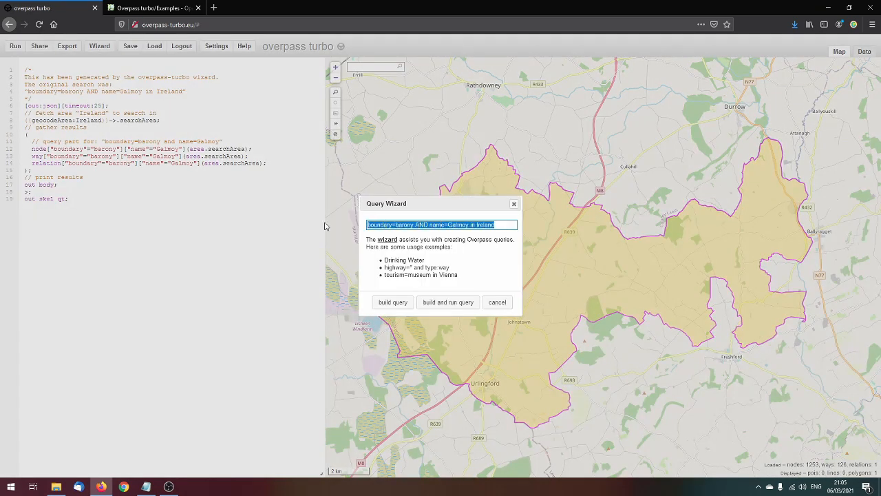
pyautogui.write('admin_')
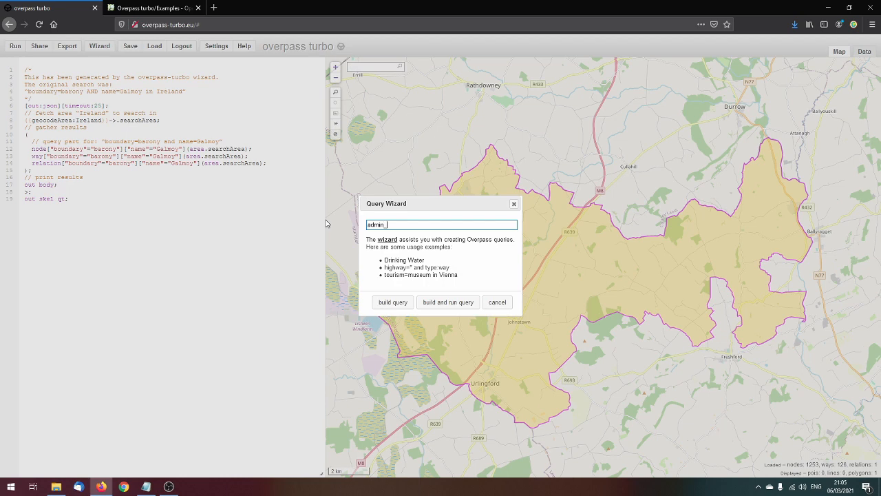
pyautogui.write('level=10')
pyautogui.click(392, 302)
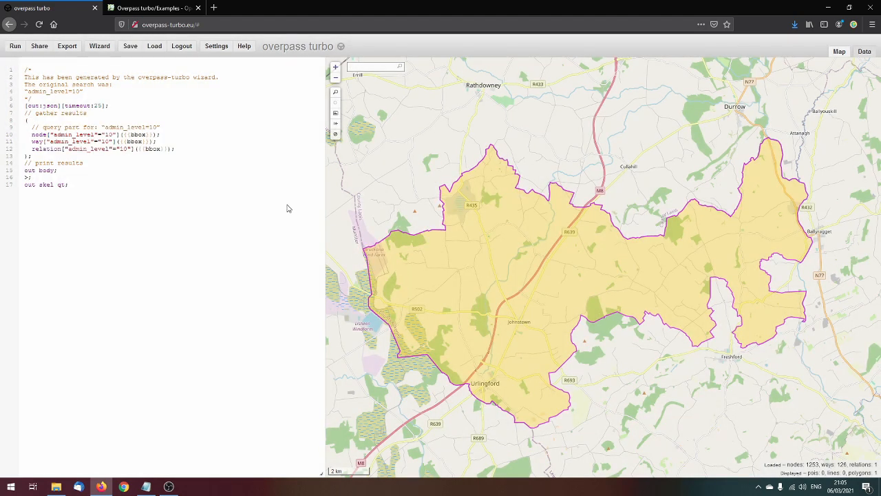
pyautogui.moveTo(177, 140); pyautogui.dragTo(183, 127)
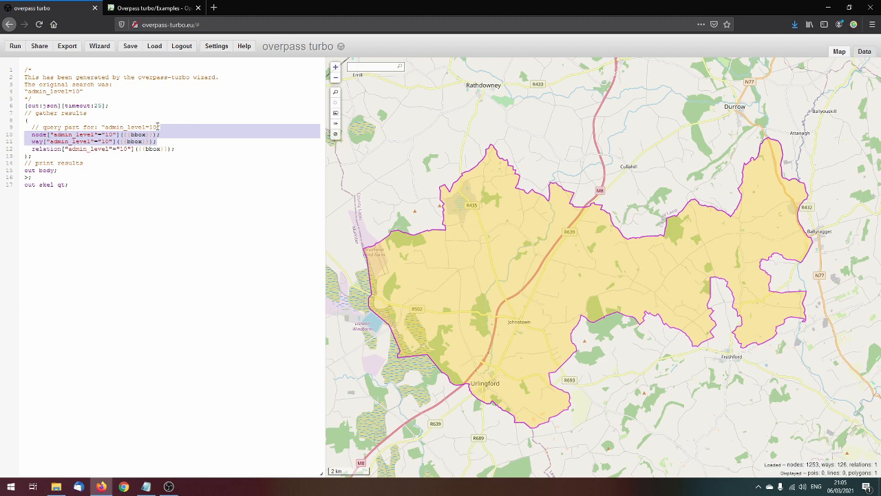
pyautogui.press('BackSpace')
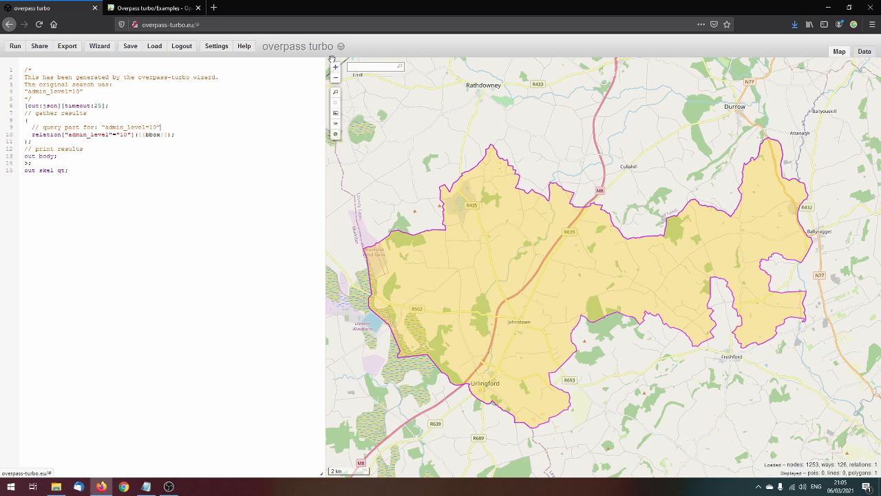
# Set a manual bounding box on the map and resize it to enclose the whole Galmoy barony
pyautogui.click(336, 115)
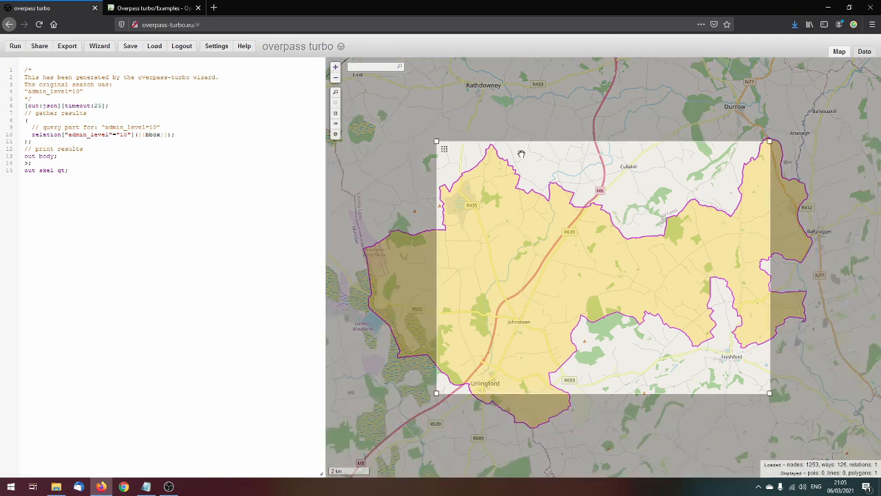
pyautogui.moveTo(437, 141); pyautogui.dragTo(359, 134)
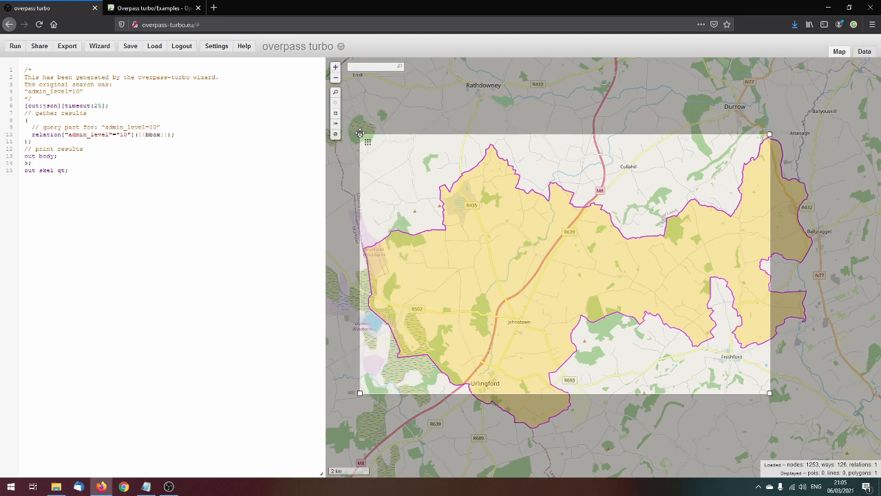
pyautogui.moveTo(768, 394); pyautogui.dragTo(815, 430)
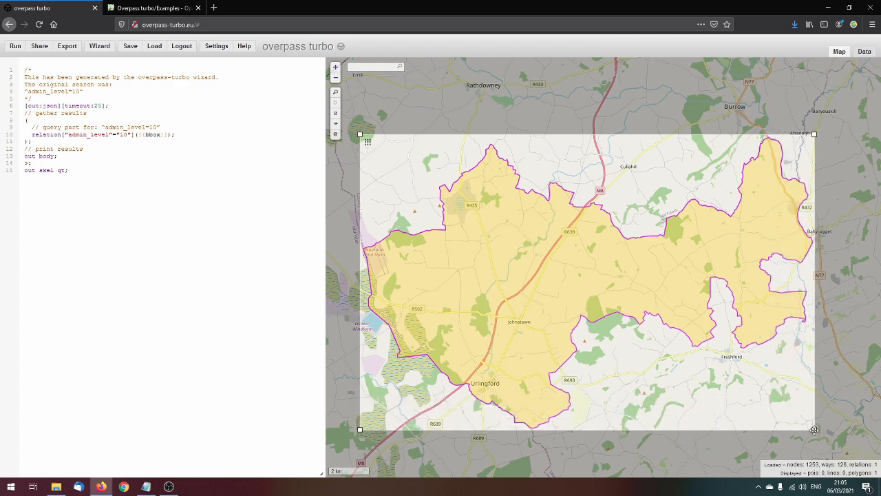
pyautogui.moveTo(813, 430); pyautogui.dragTo(813, 429)
# Review the relation and bbox parts of the query, then run it and continue with loading the large result
pyautogui.moveTo(32, 135); pyautogui.dragTo(66, 135)
pyautogui.moveTo(135, 134); pyautogui.dragTo(174, 134)
pyautogui.click(99, 112)
pyautogui.click(15, 49)
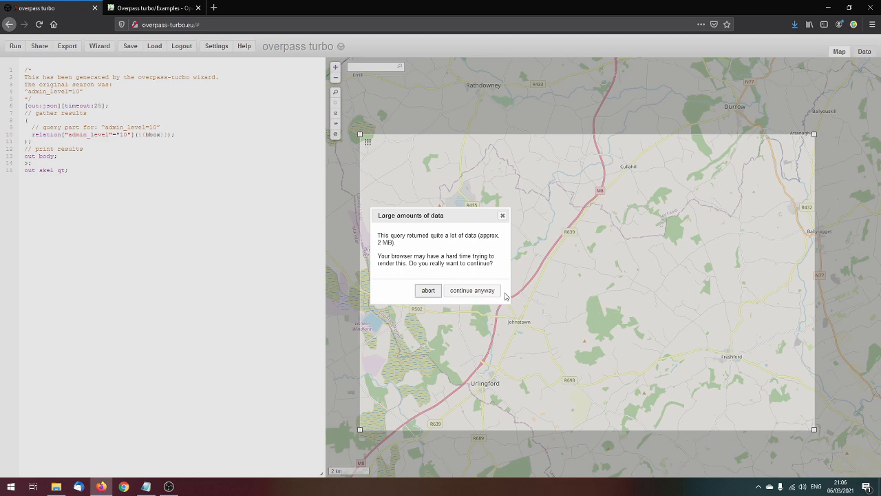
pyautogui.click(480, 292)
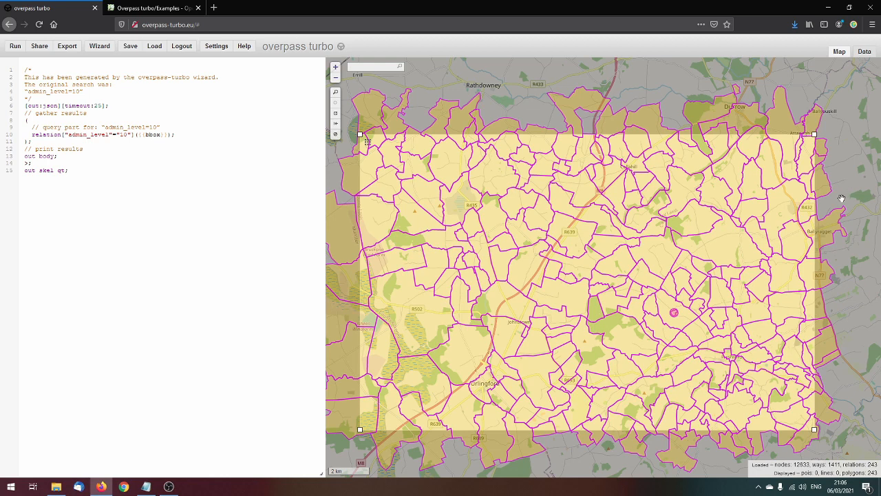
pyautogui.moveTo(841, 199); pyautogui.dragTo(852, 192)
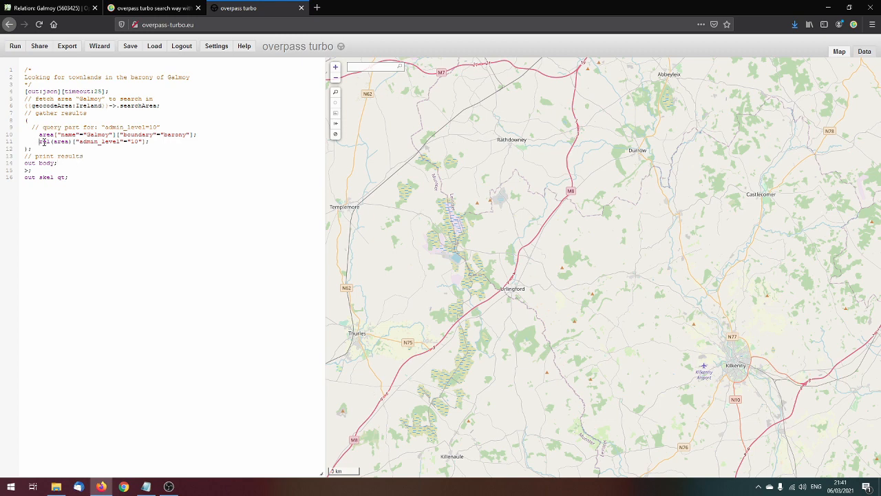
# In the Galmoy townlands query, change the relation line to way(area)["amenity"="grave_yard"]
pyautogui.moveTo(39, 142); pyautogui.dragTo(156, 142)
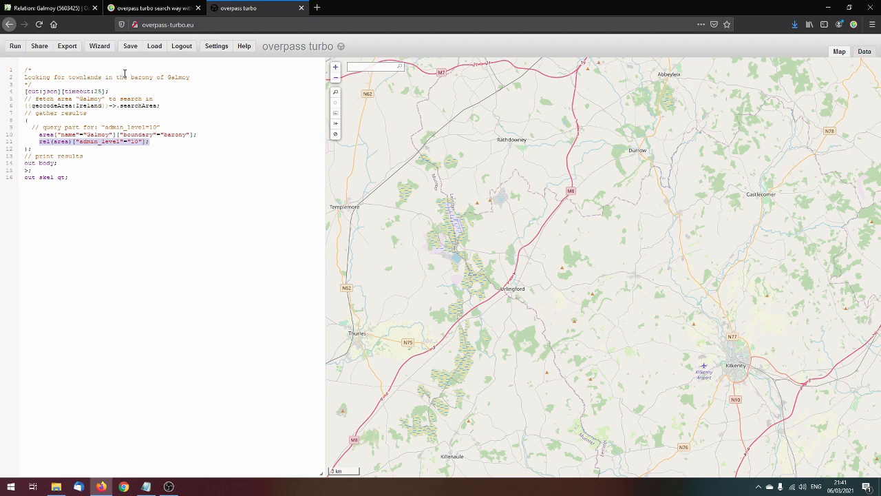
pyautogui.click(160, 140)
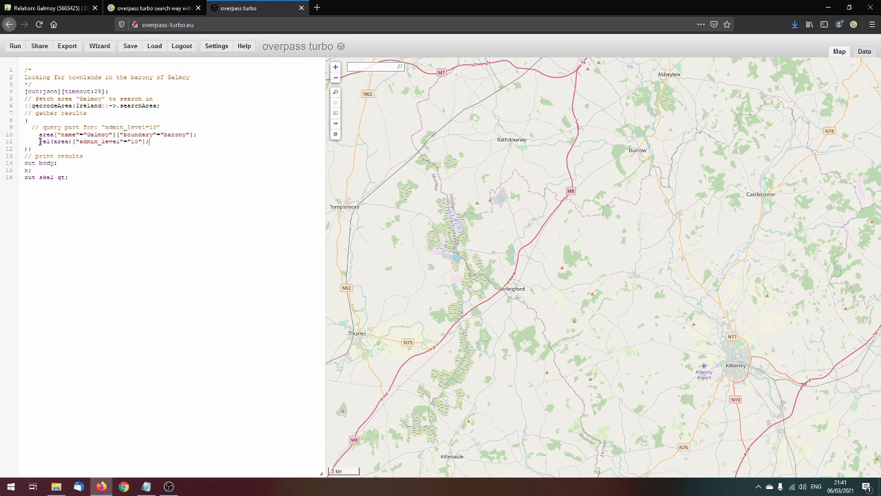
pyautogui.moveTo(40, 141); pyautogui.dragTo(51, 137)
pyautogui.write('way')
pyautogui.moveTo(80, 141); pyautogui.dragTo(121, 141)
pyautogui.write('amenity')
pyautogui.doubleClick(120, 142)
pyautogui.write('grave_yard')
# Duplicate the grave_yard line below itself and change the copy's tag to "landuse"="cemetery"
pyautogui.moveTo(39, 141); pyautogui.dragTo(168, 140)
pyautogui.hotkey('ctrl', 'c')
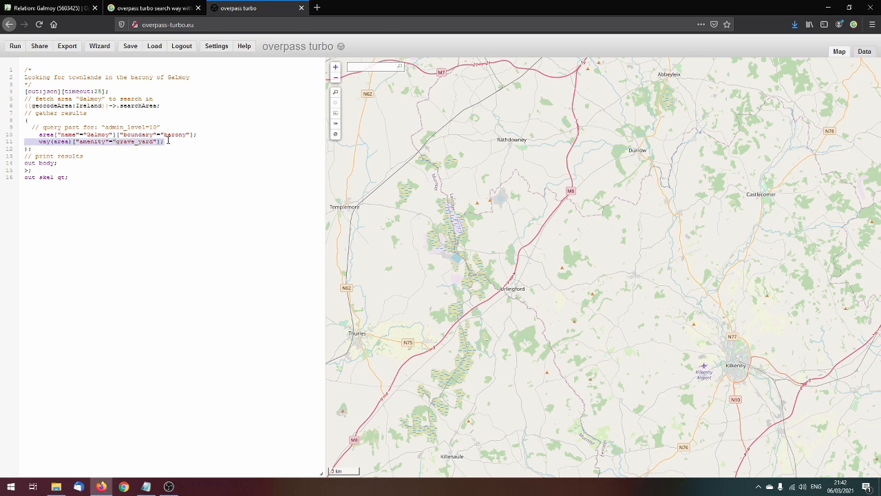
pyautogui.click(191, 145)
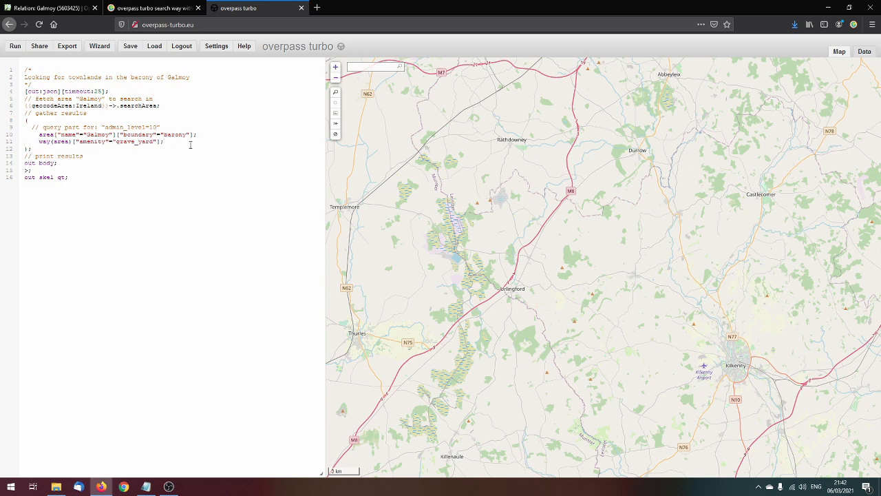
pyautogui.press('Return')
pyautogui.hotkey('ctrl', 'v')
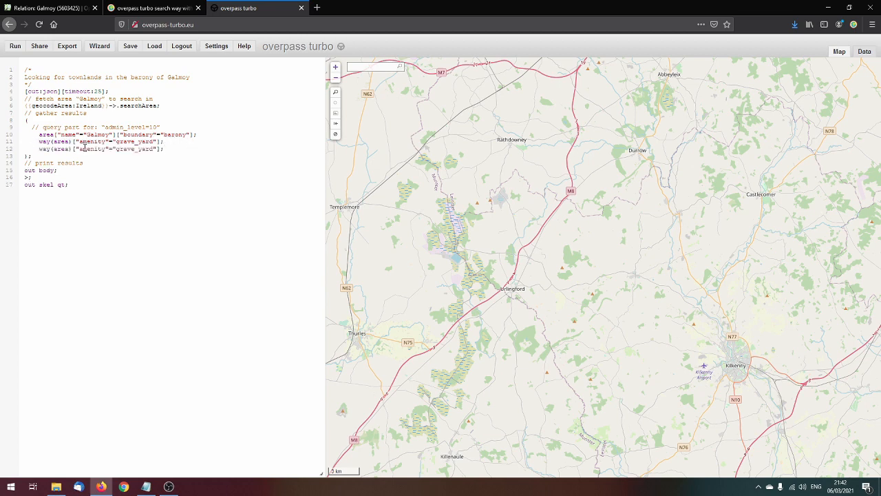
pyautogui.doubleClick(84, 149)
pyautogui.write('landuse')
pyautogui.moveTo(115, 149); pyautogui.dragTo(153, 148)
pyautogui.write('cemetery')
# Replace "townlands" in the header comment with "graveyards and cemeteries" and run the query
pyautogui.moveTo(68, 77); pyautogui.dragTo(103, 77)
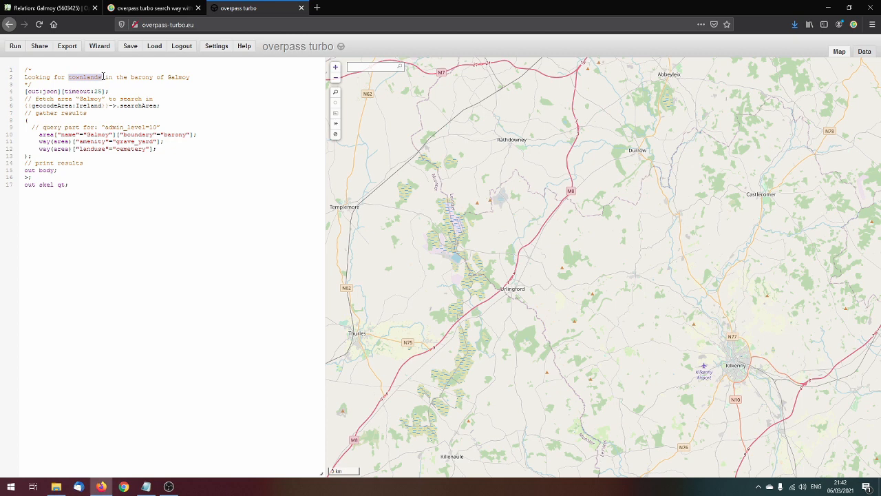
pyautogui.write('graveyards an')
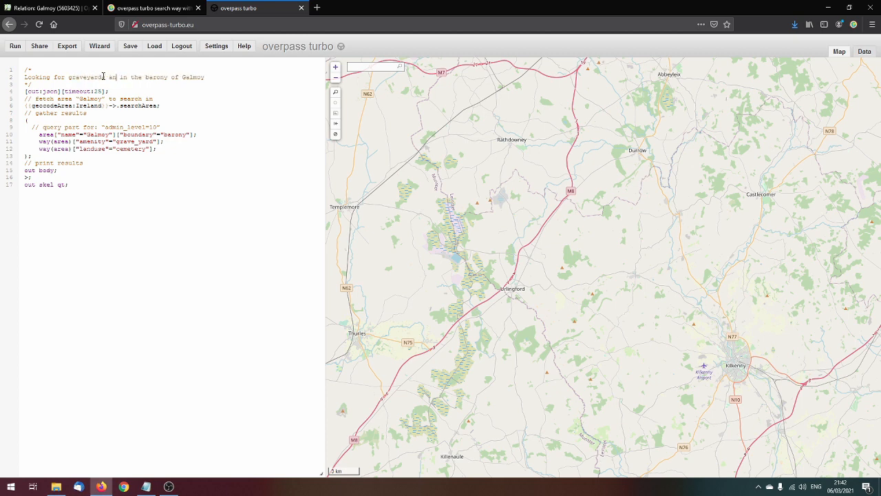
pyautogui.write('d cemeteris')
pyautogui.press('BackSpace')
pyautogui.write('es')
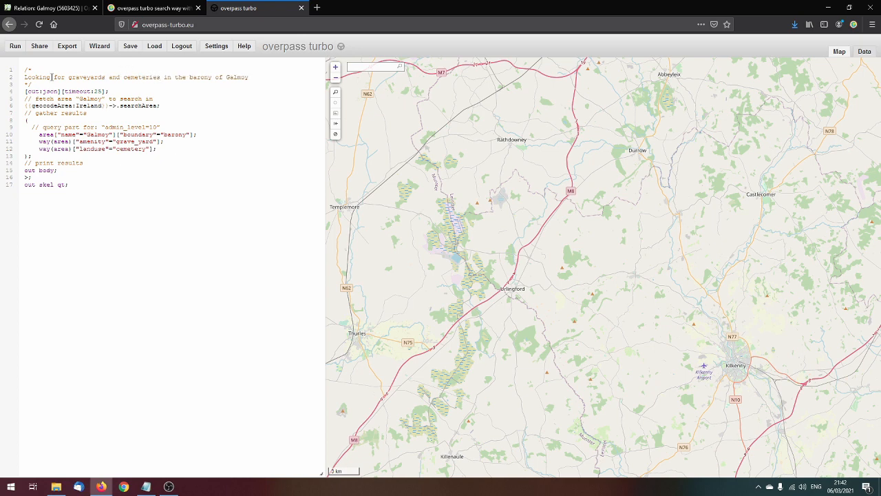
pyautogui.click(15, 46)
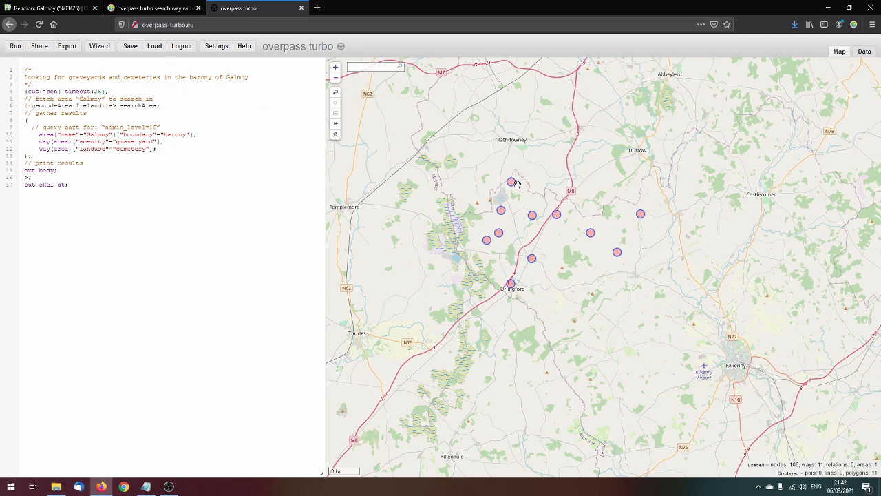
# Inspect the tags of the westernmost graveyard result, highlighting its name and religion, and close its details
pyautogui.click(487, 241)
pyautogui.click(481, 269)
pyautogui.click(487, 241)
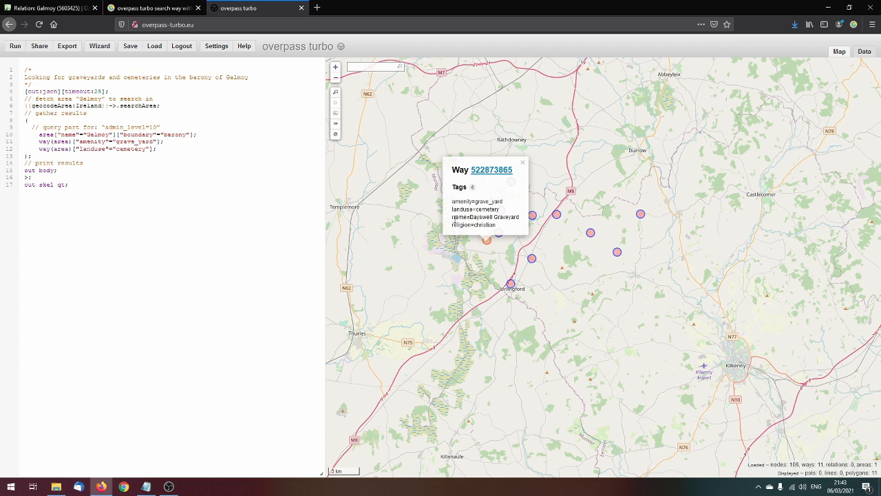
pyautogui.moveTo(451, 219); pyautogui.dragTo(521, 218)
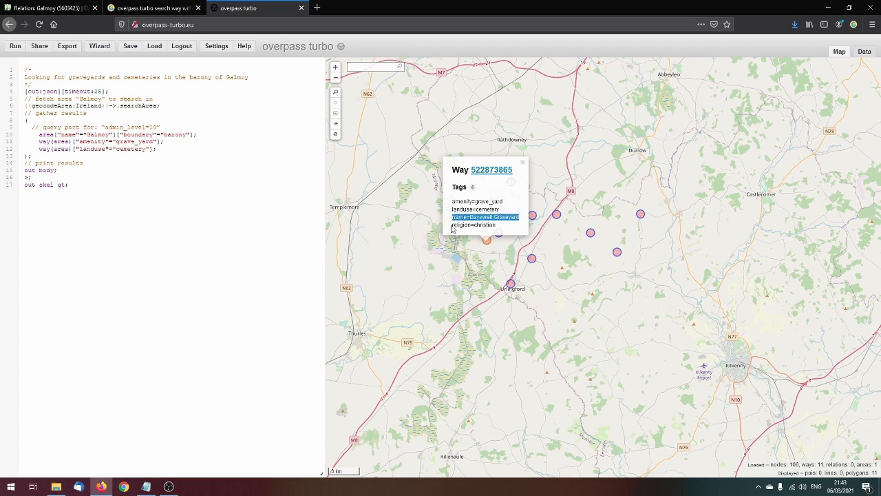
pyautogui.moveTo(452, 225); pyautogui.dragTo(493, 227)
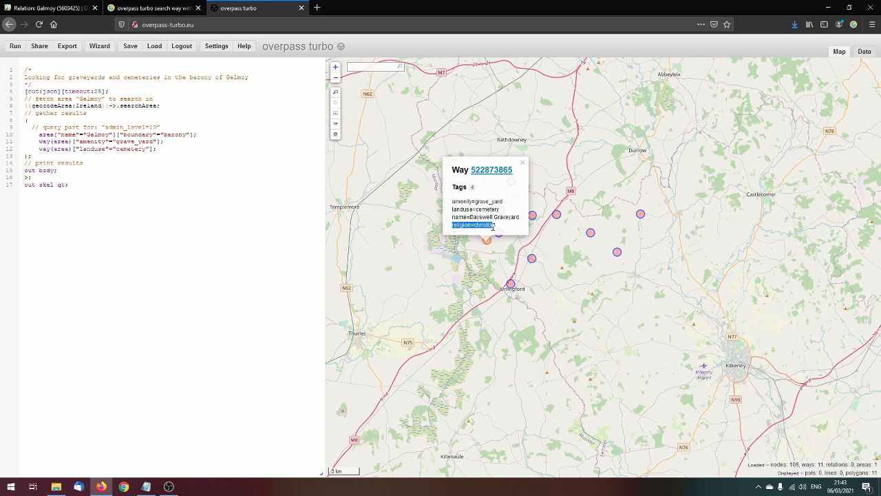
pyautogui.click(499, 264)
# Compare the tags of the graveyards at Urlingford, Tifeaghna and Lisdowney and the one just northeast of Urlingford
pyautogui.click(512, 285)
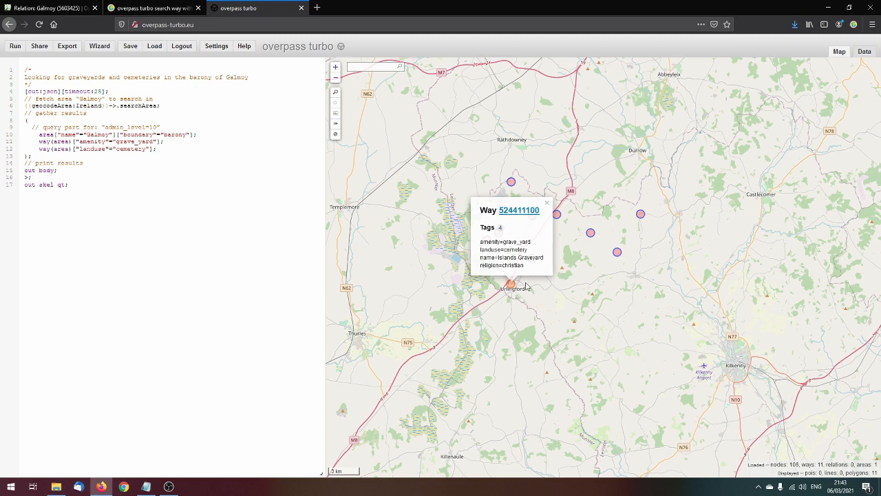
pyautogui.click(570, 275)
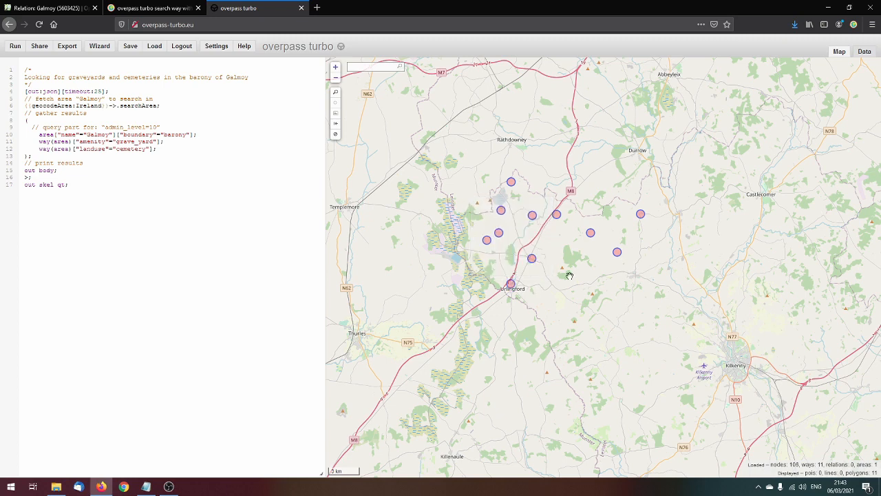
pyautogui.click(618, 253)
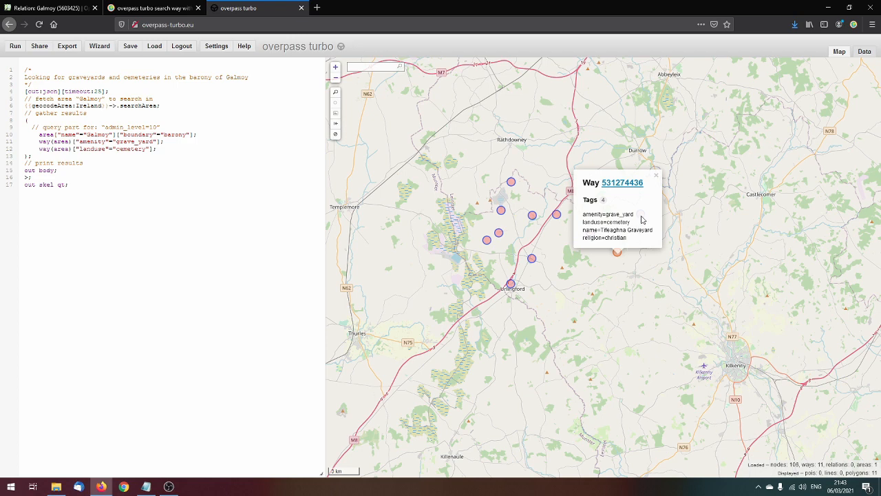
pyautogui.click(533, 259)
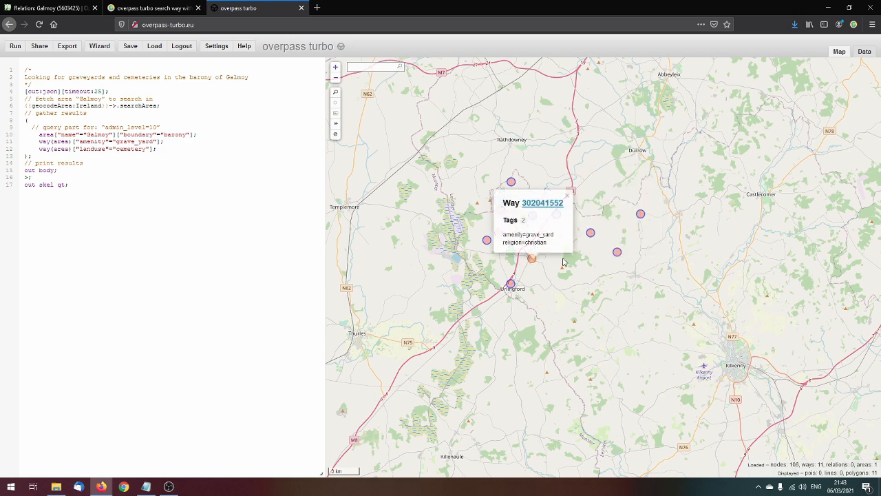
pyautogui.click(640, 216)
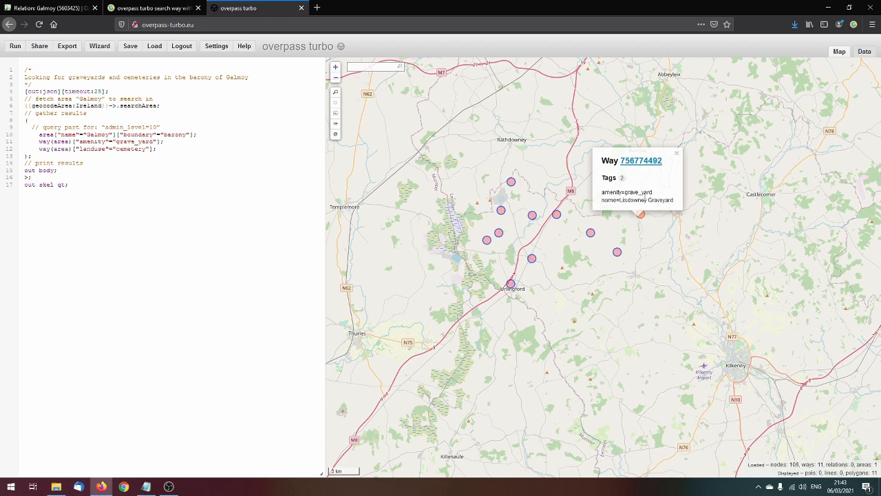
pyautogui.click(639, 232)
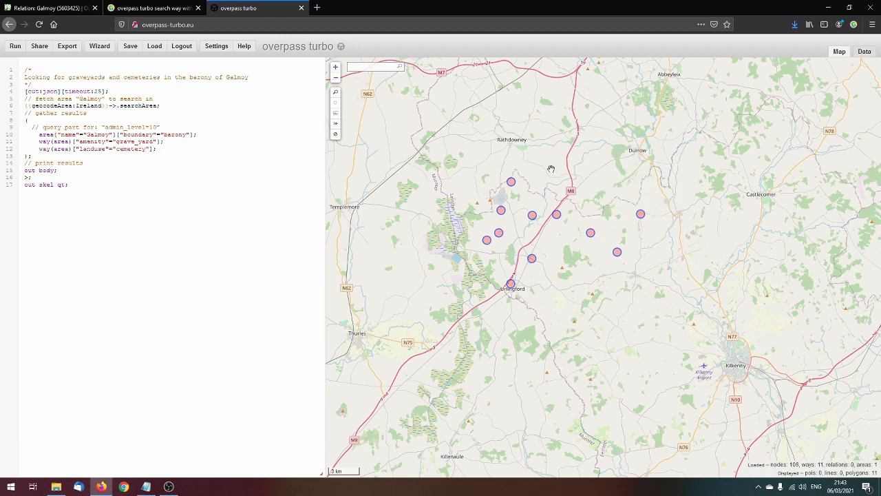
# Export the graveyard and cemetery results as GeoJSON and save the file
pyautogui.click(68, 46)
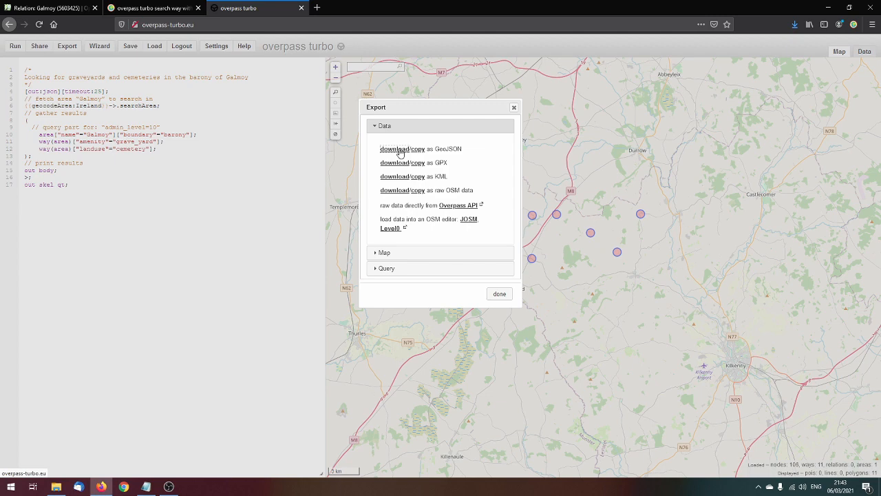
pyautogui.click(401, 152)
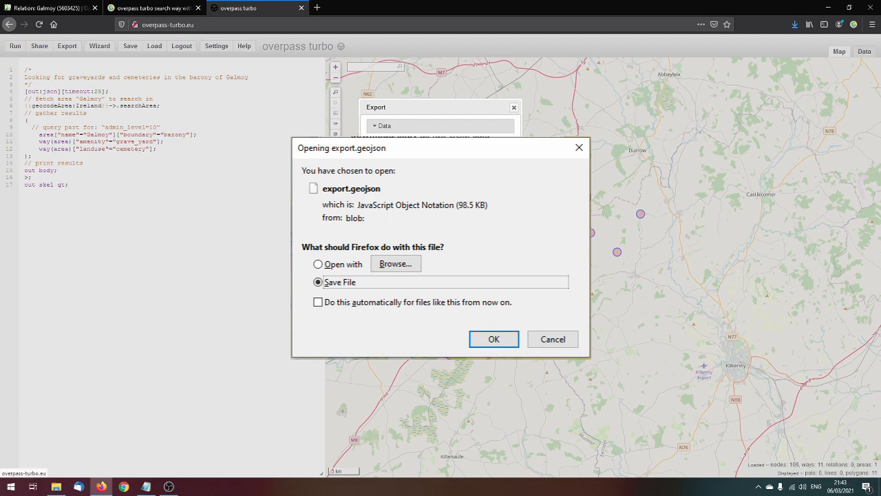
pyautogui.press('Return')
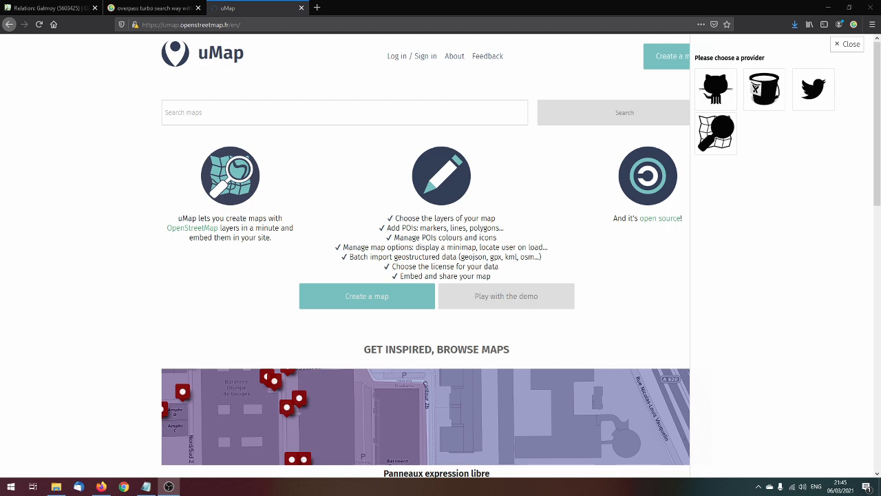
# Sign in to uMap with the OpenStreetMap account, granting it access to read the user preferences
pyautogui.click(86, 192)
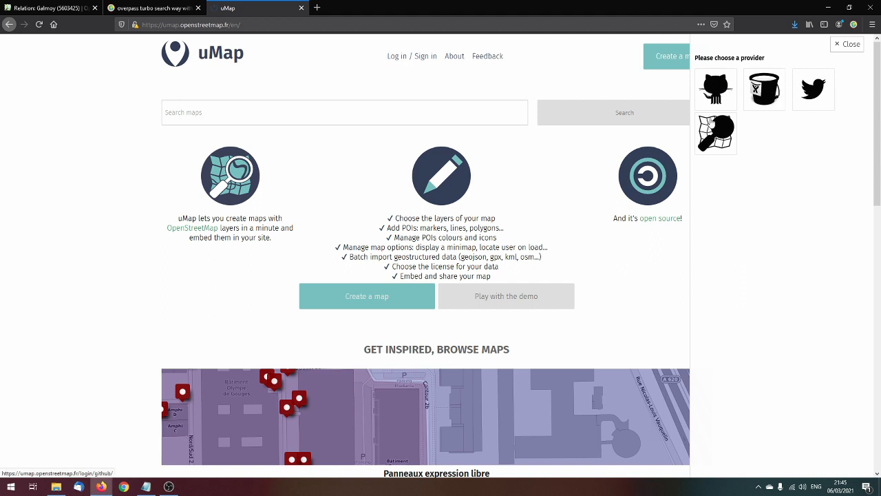
pyautogui.click(713, 130)
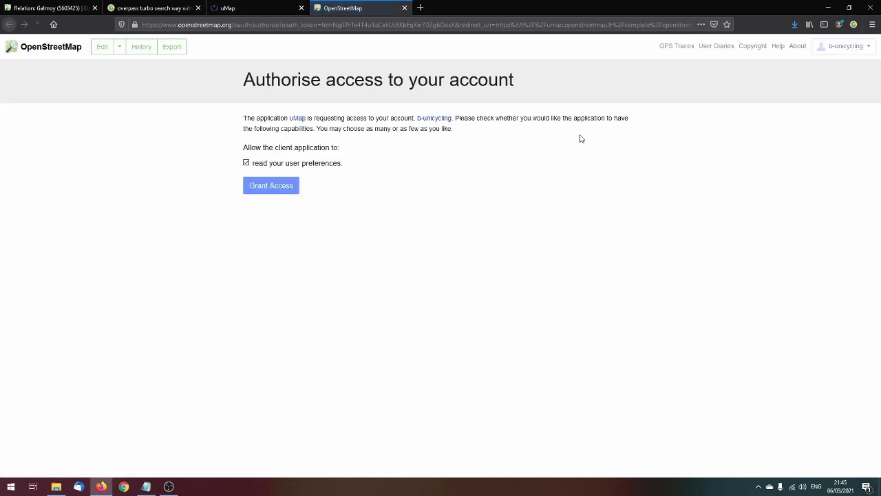
pyautogui.click(272, 185)
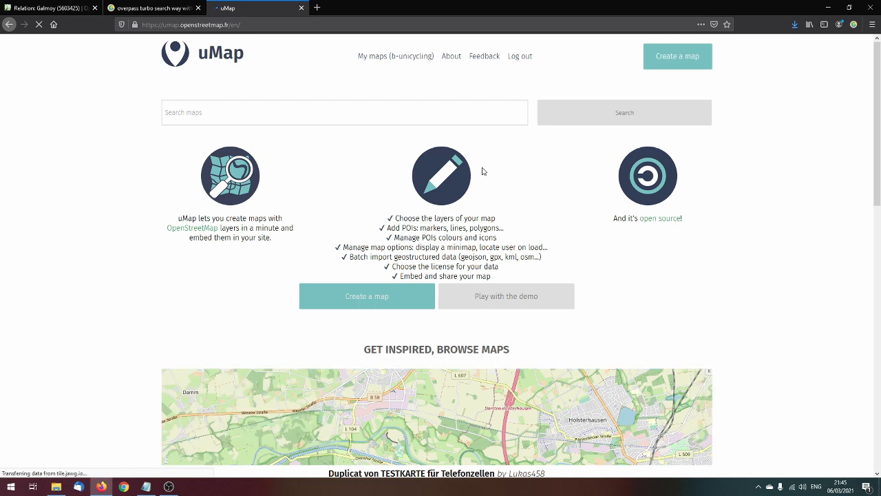
# Create a new map, search for the location Urlingford and frame the town with its wider surroundings
pyautogui.click(680, 61)
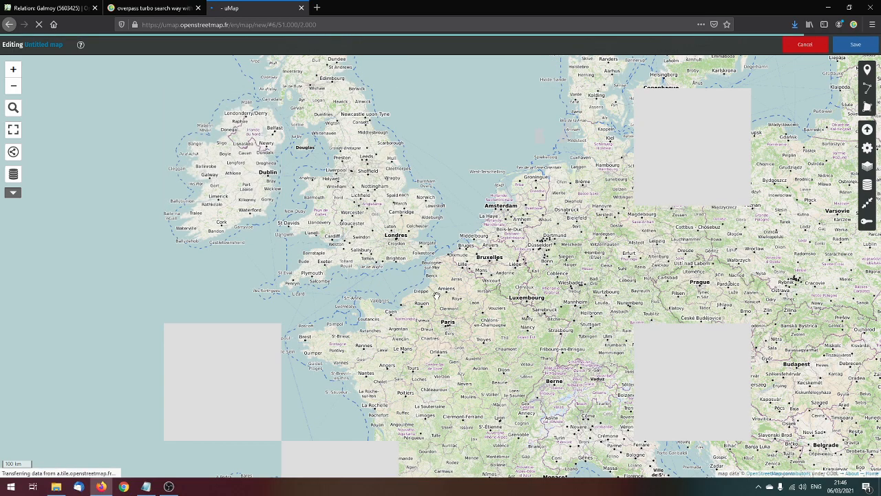
pyautogui.moveTo(219, 176); pyautogui.dragTo(425, 254)
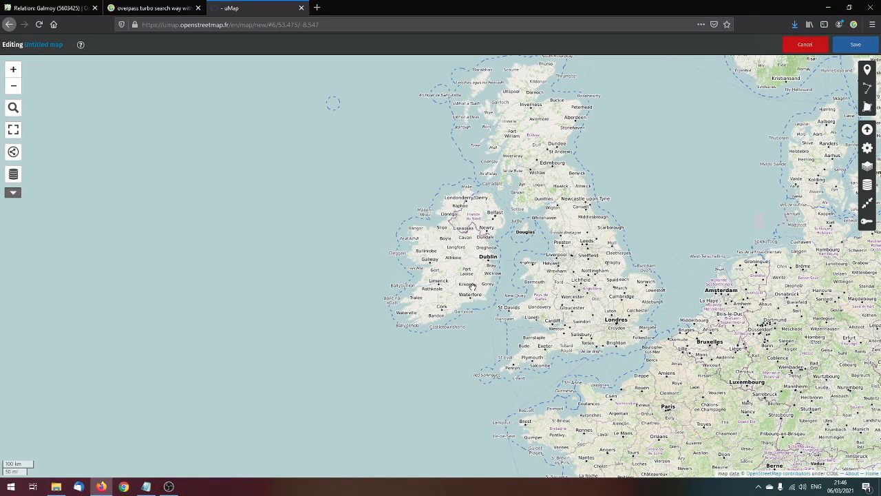
pyautogui.scroll(1, 459, 286)
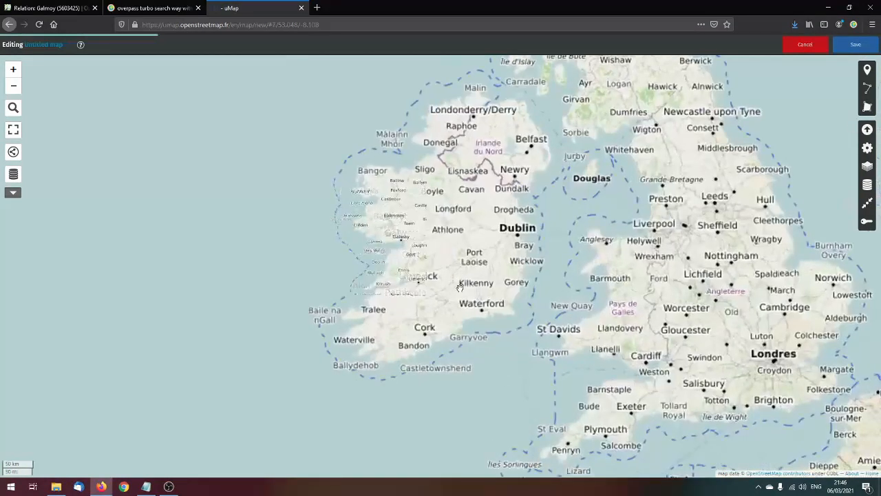
pyautogui.scroll(1, 459, 286)
pyautogui.click(13, 109)
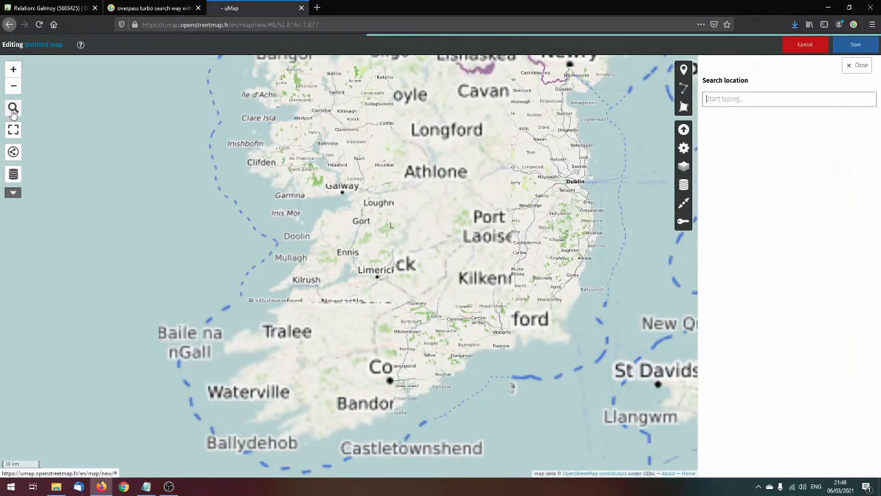
pyautogui.write('Urlingfor')
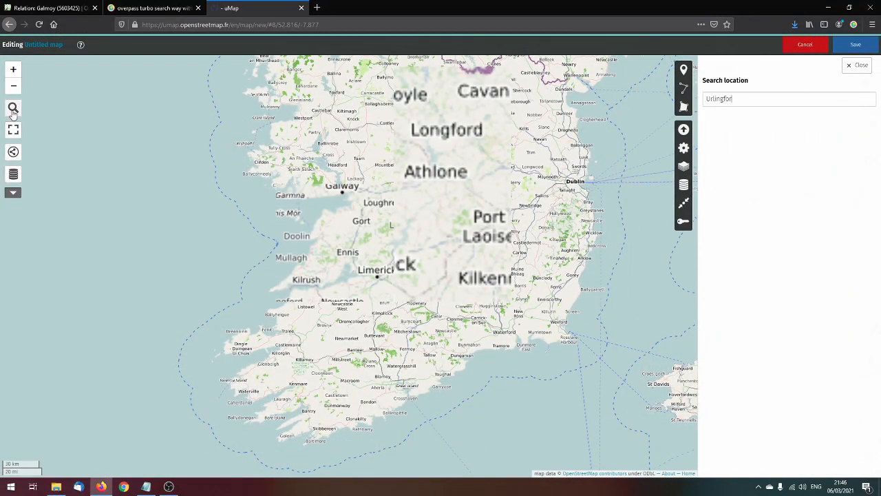
pyautogui.write('d')
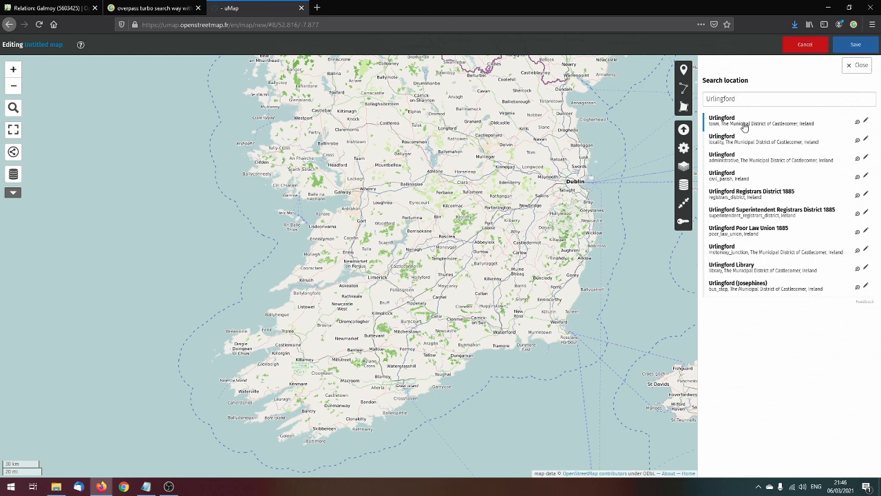
pyautogui.click(744, 124)
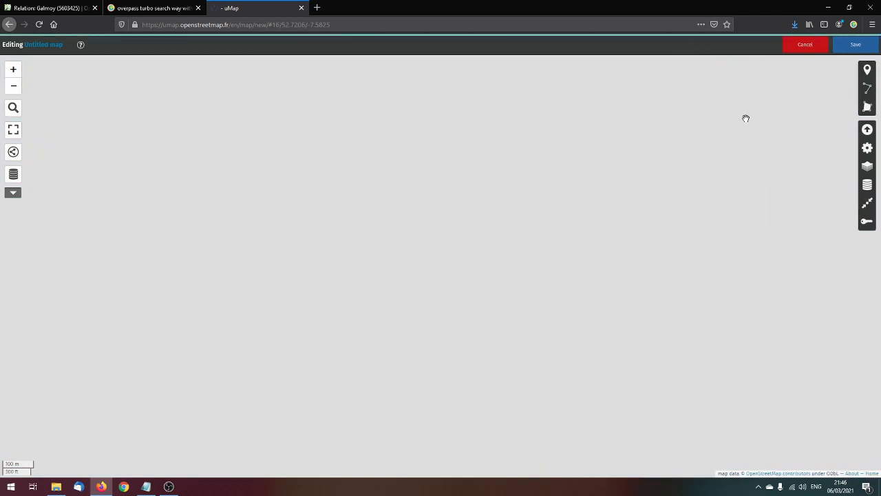
pyautogui.scroll(-3, 437, 228)
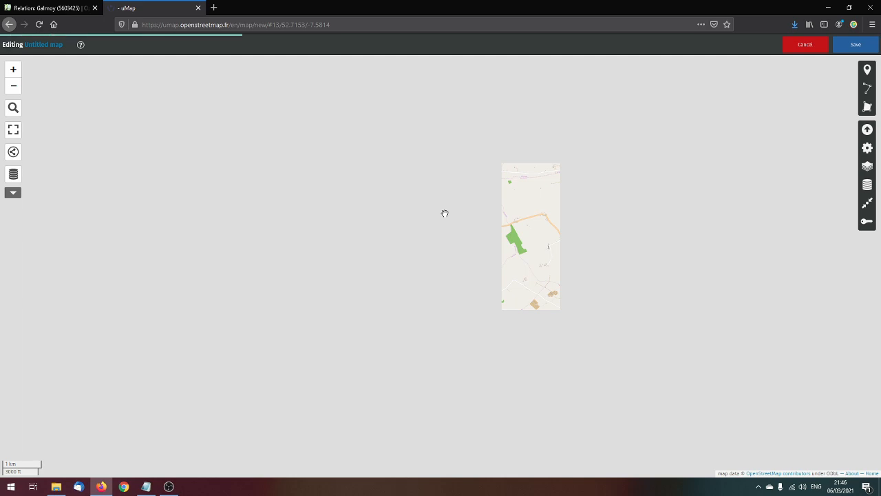
pyautogui.scroll(-1, 451, 205)
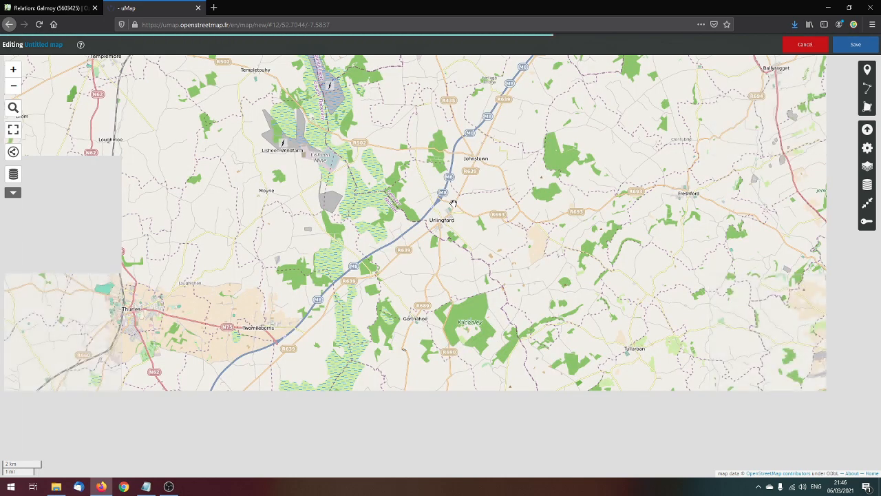
pyautogui.moveTo(498, 146); pyautogui.dragTo(463, 210)
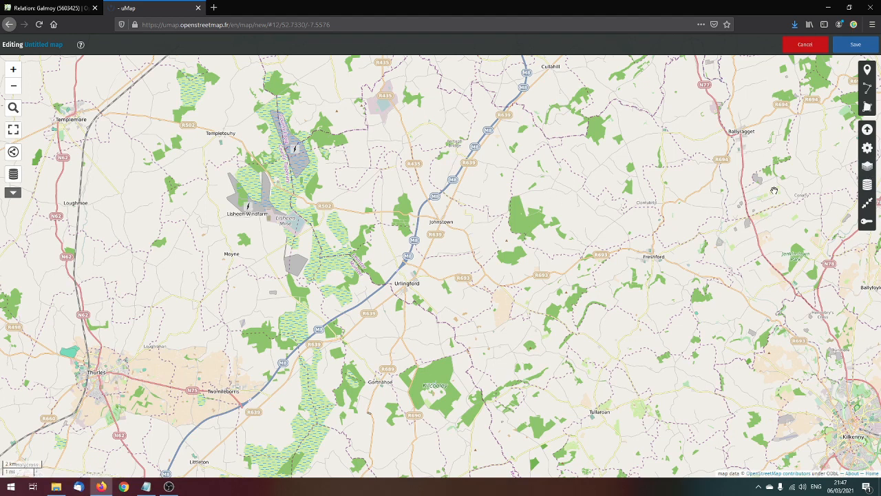
# Change the map background to OSM Positron (Carto) and widen the view to the region around Urlingford
pyautogui.click(860, 172)
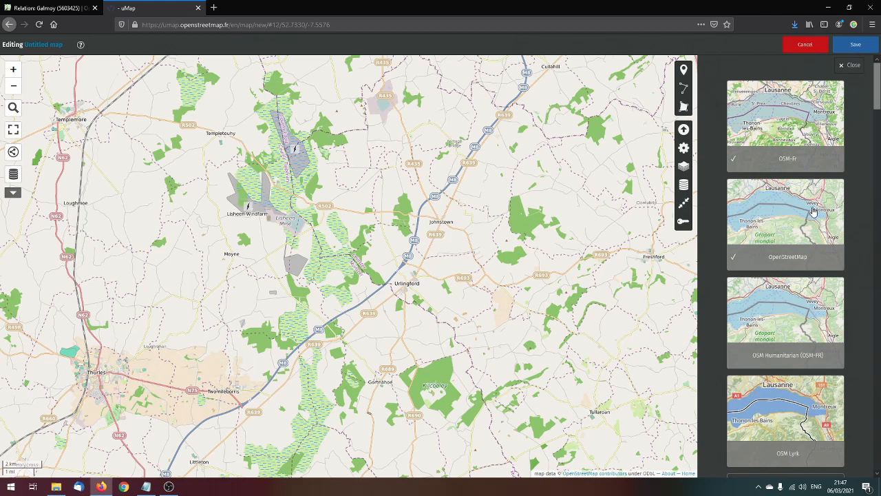
pyautogui.scroll(-3, 812, 214)
pyautogui.scroll(-1, 816, 213)
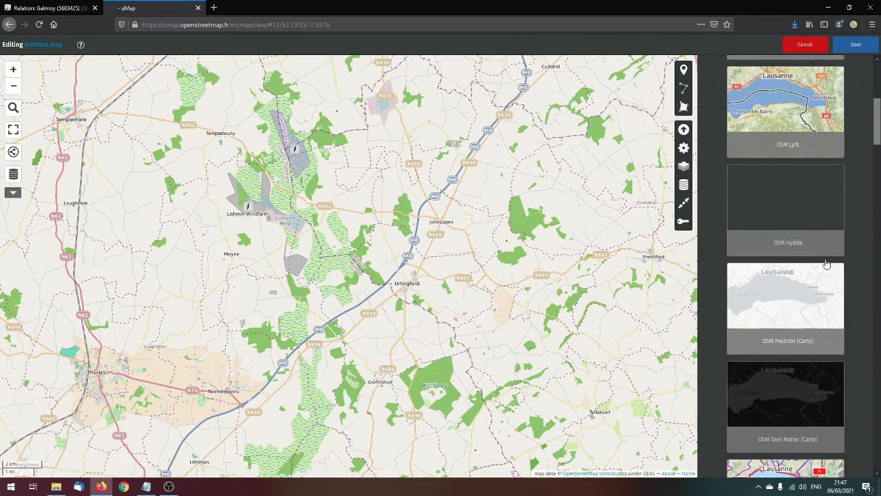
pyautogui.scroll(-1, 804, 227)
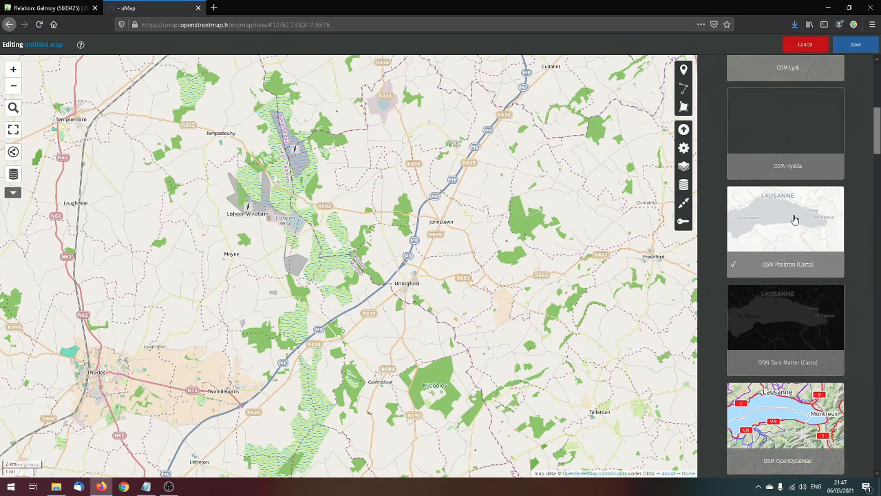
pyautogui.click(794, 219)
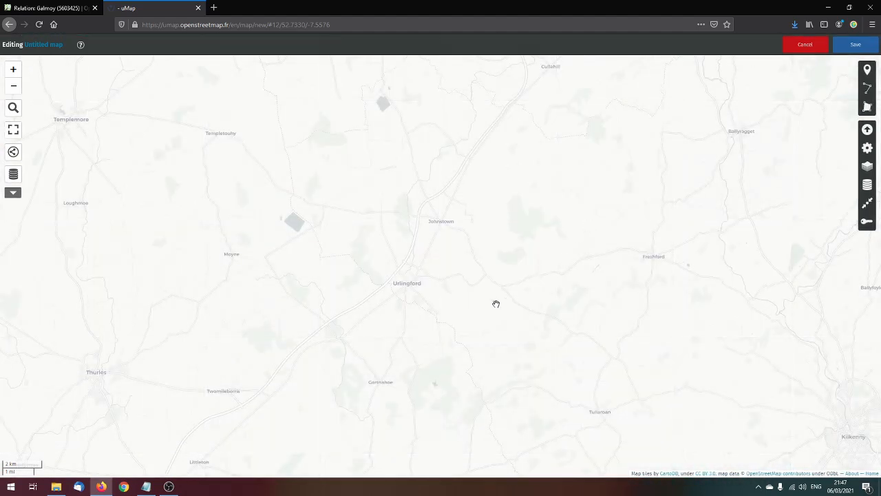
pyautogui.moveTo(495, 340); pyautogui.dragTo(503, 294)
pyautogui.scroll(2, 532, 194)
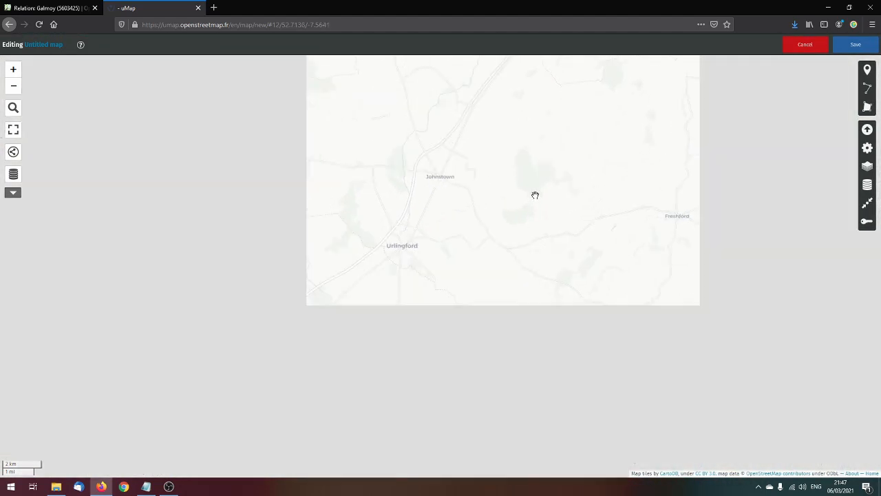
pyautogui.scroll(-2, 519, 250)
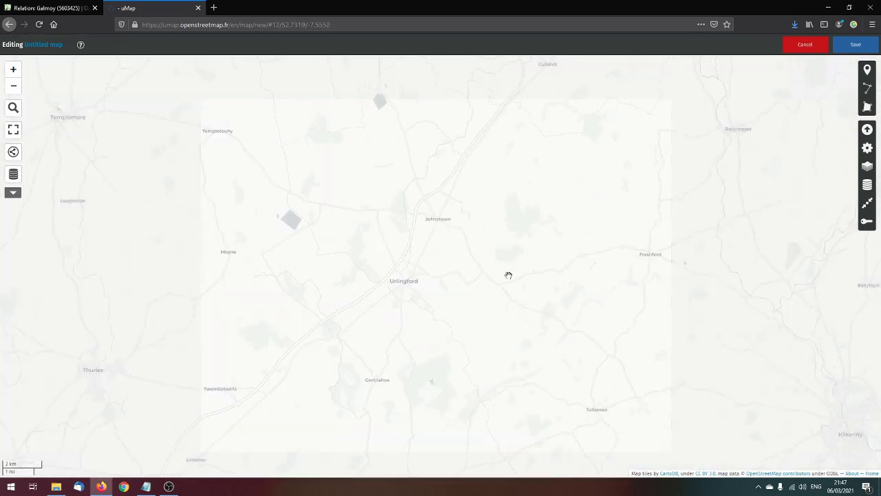
pyautogui.scroll(-1, 506, 260)
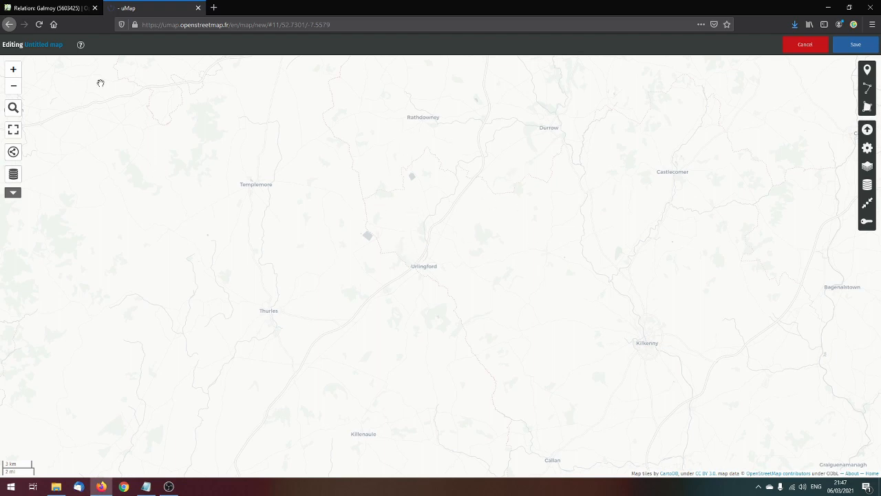
# Name the map "Graveyards in the barony of Galmoy", leave its description empty and save it
pyautogui.moveTo(66, 48)
pyautogui.click(69, 45)
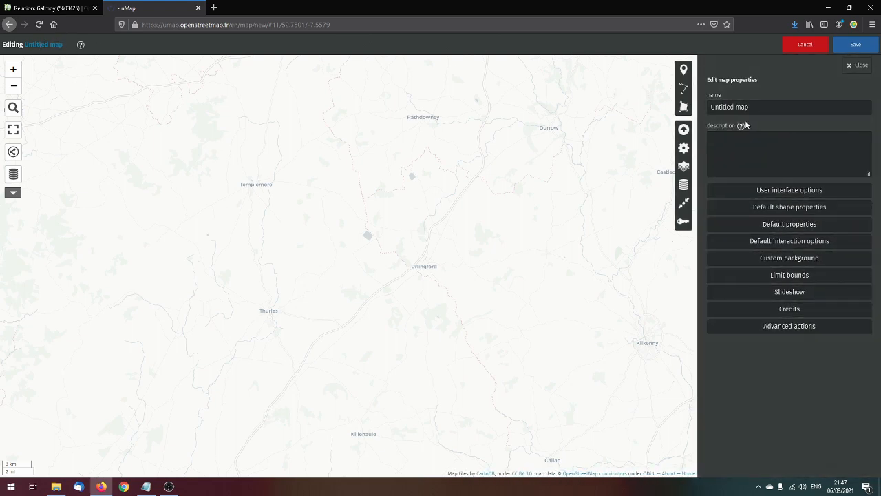
pyautogui.moveTo(779, 107); pyautogui.dragTo(691, 104)
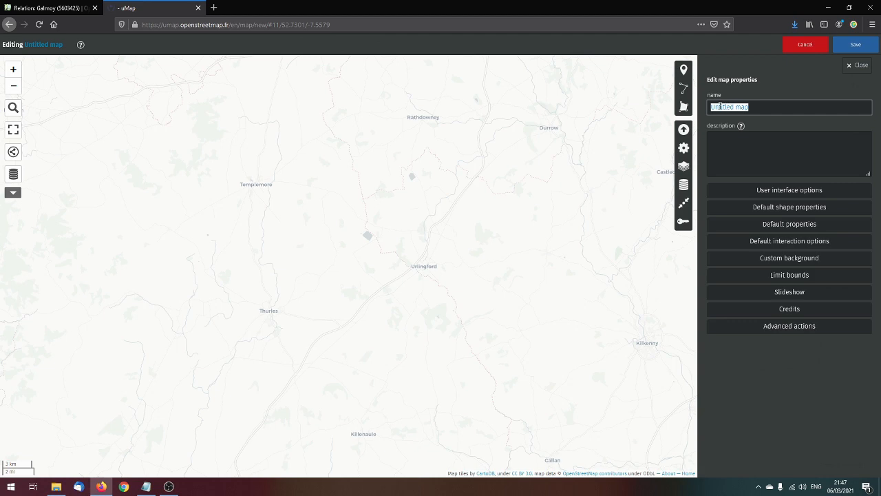
pyautogui.write('Grave')
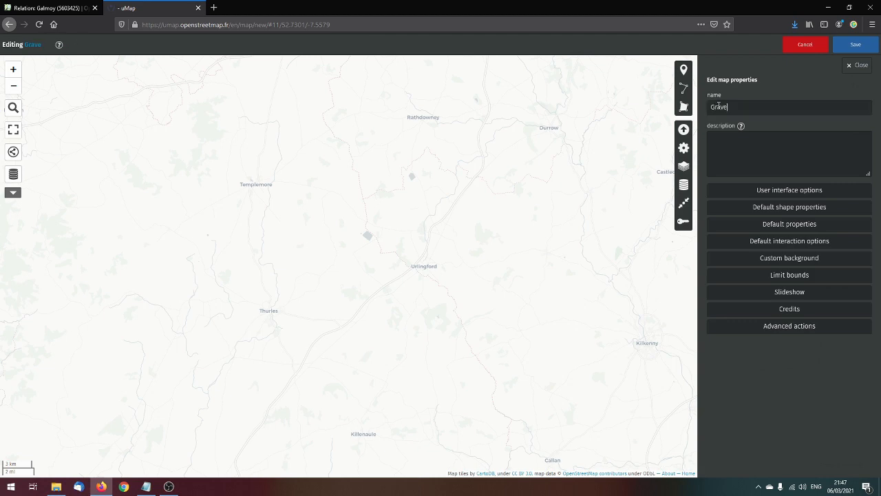
pyautogui.write('yards in the barp')
pyautogui.press('BackSpace')
pyautogui.write('ony')
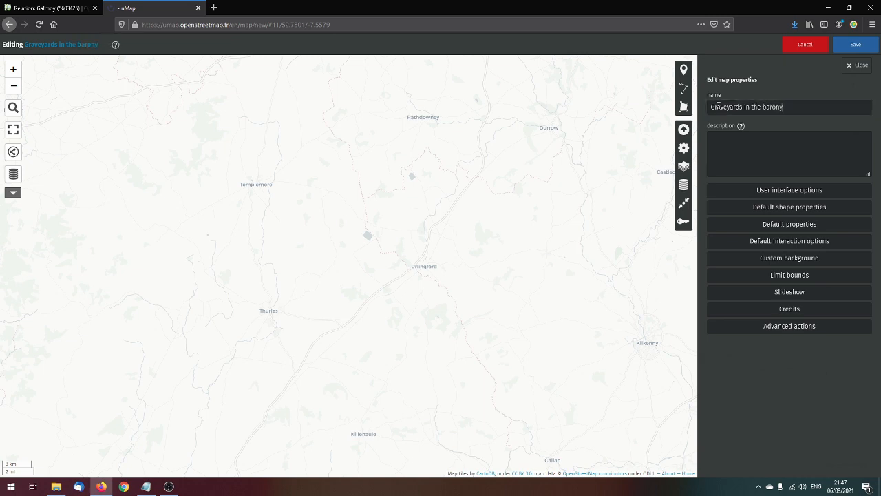
pyautogui.write(' of Galmoy')
pyautogui.click(732, 140)
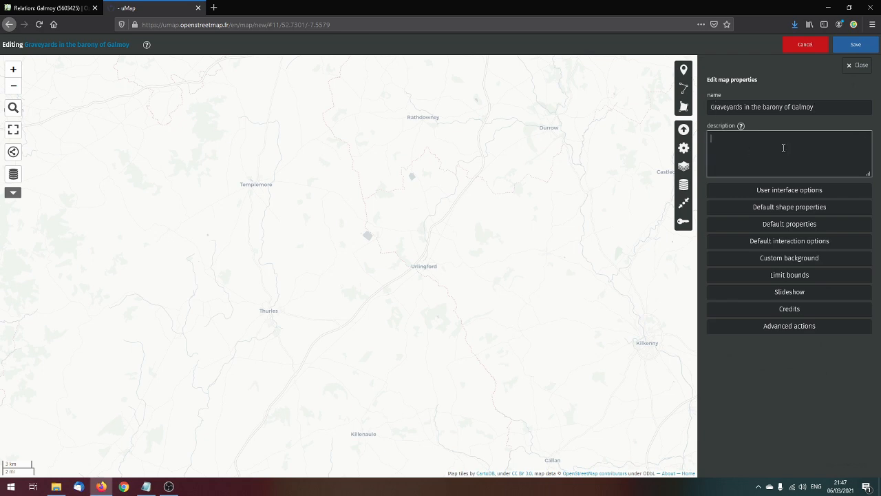
pyautogui.click(853, 44)
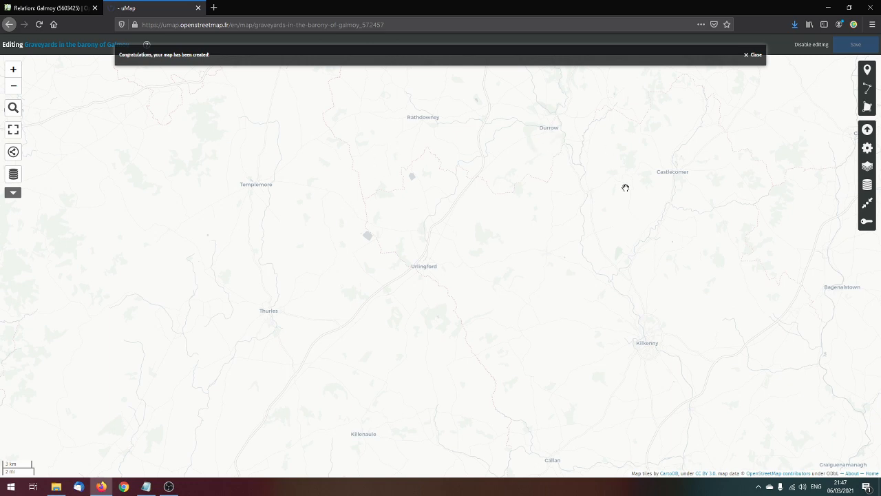
# Import the file barony galmoy.geojson into Layer 1 in geojson format
pyautogui.click(867, 130)
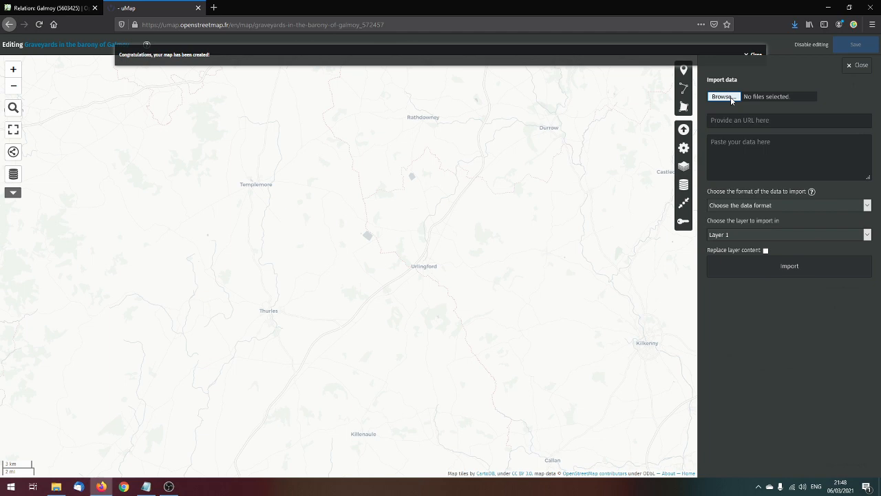
pyautogui.click(723, 96)
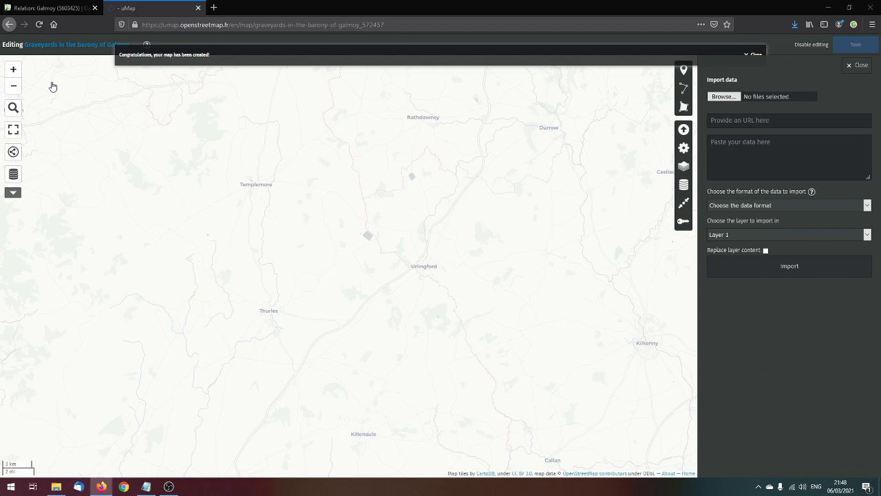
pyautogui.click(364, 237)
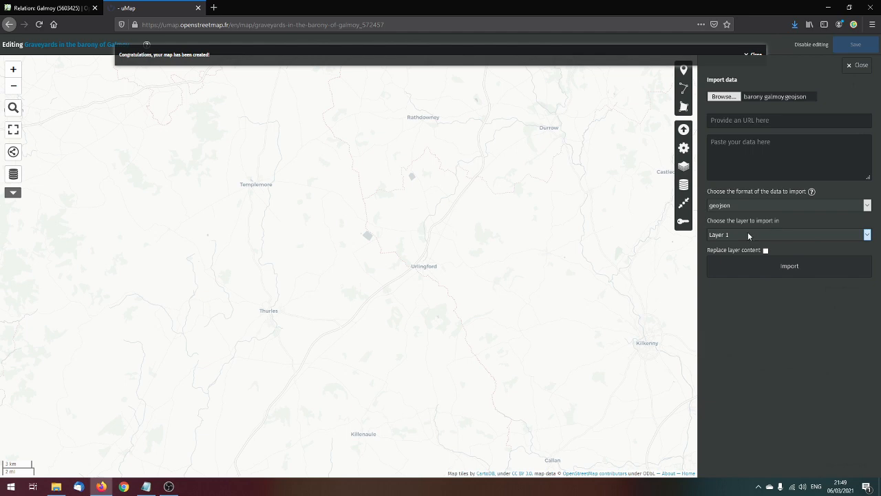
pyautogui.click(769, 271)
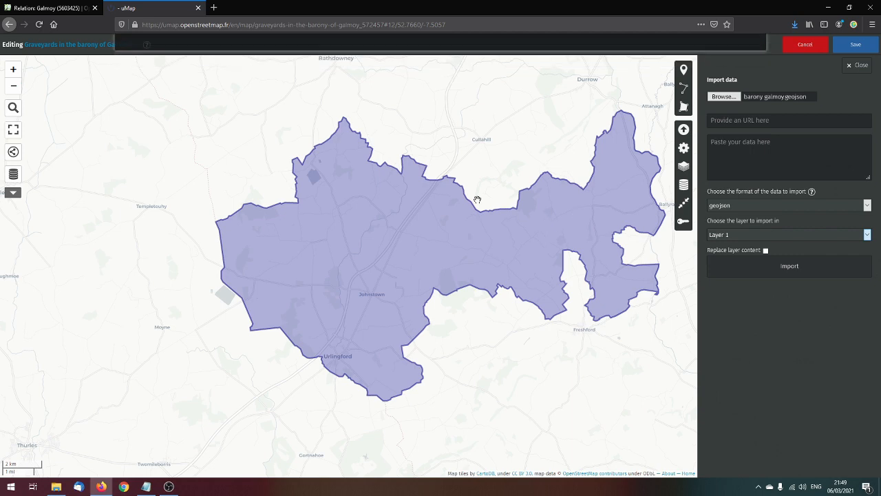
pyautogui.scroll(-1, 479, 198)
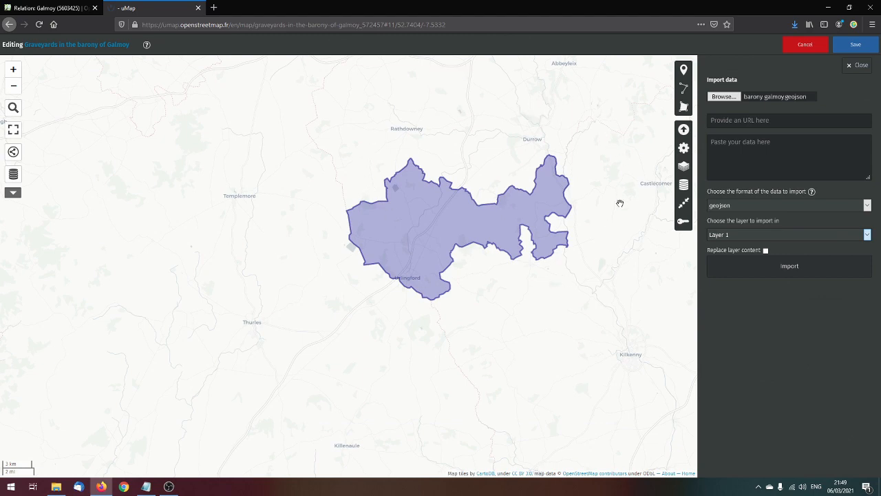
pyautogui.scroll(1, 479, 227)
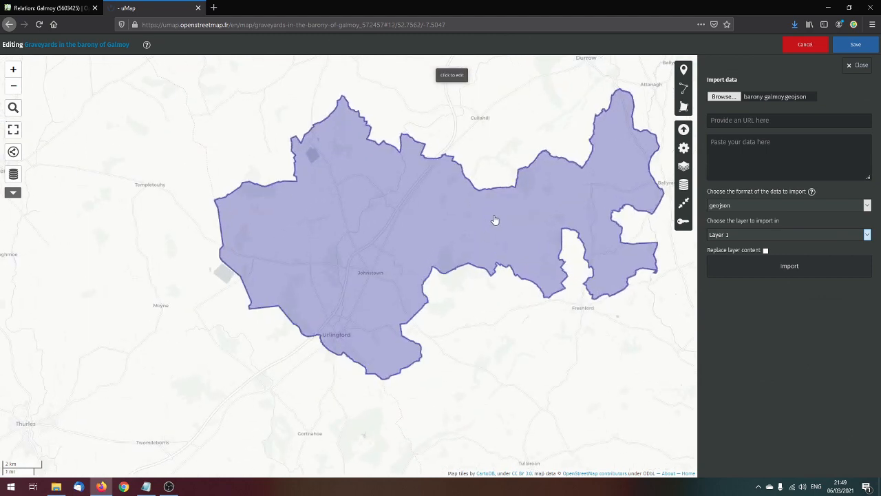
# Rename Layer 1, which holds the imported barony boundary, as "Barony"
pyautogui.moveTo(529, 111); pyautogui.dragTo(482, 134)
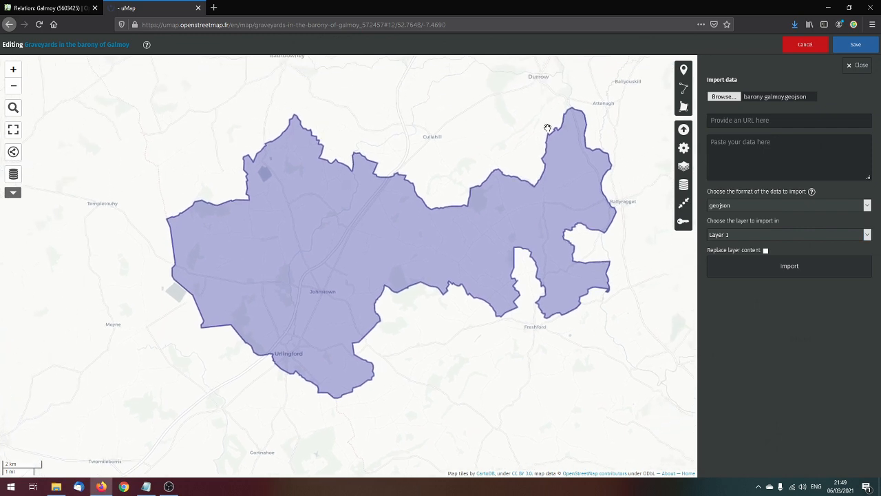
pyautogui.click(684, 184)
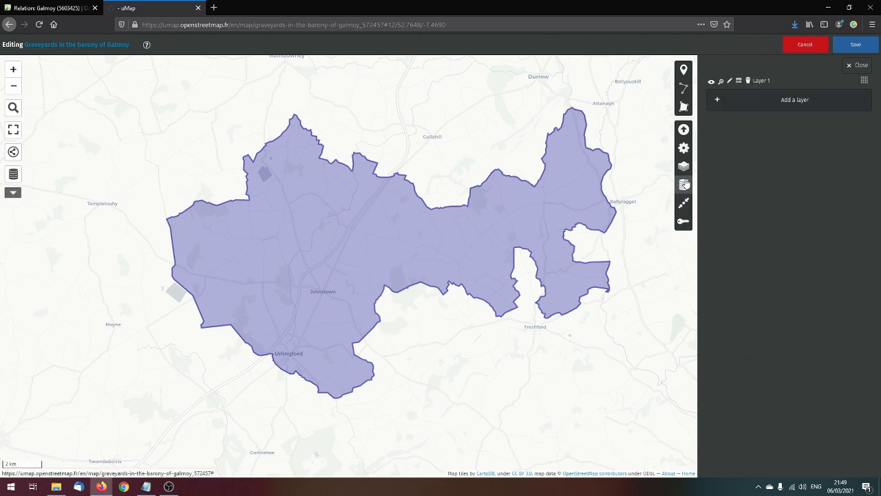
pyautogui.click(731, 81)
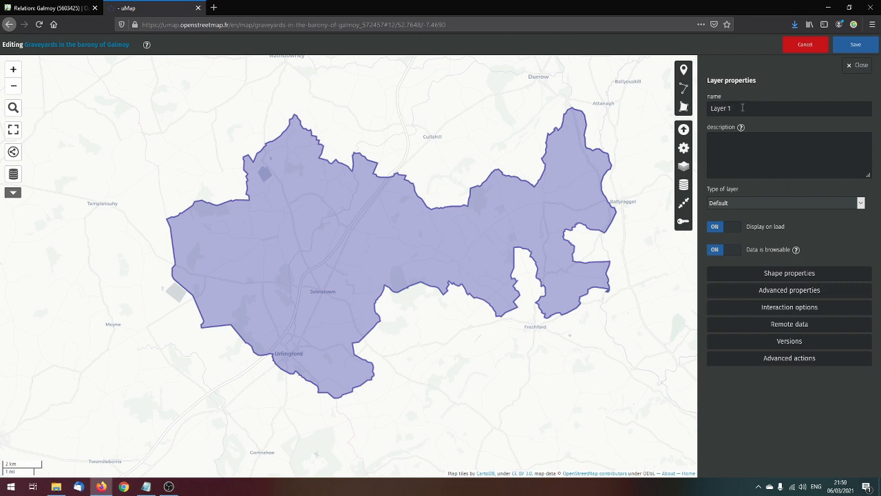
pyautogui.moveTo(743, 109); pyautogui.dragTo(701, 108)
pyautogui.write('Barony')
# Set the Barony layer's shape colour to Brown
pyautogui.click(792, 274)
pyautogui.scroll(-1, 793, 288)
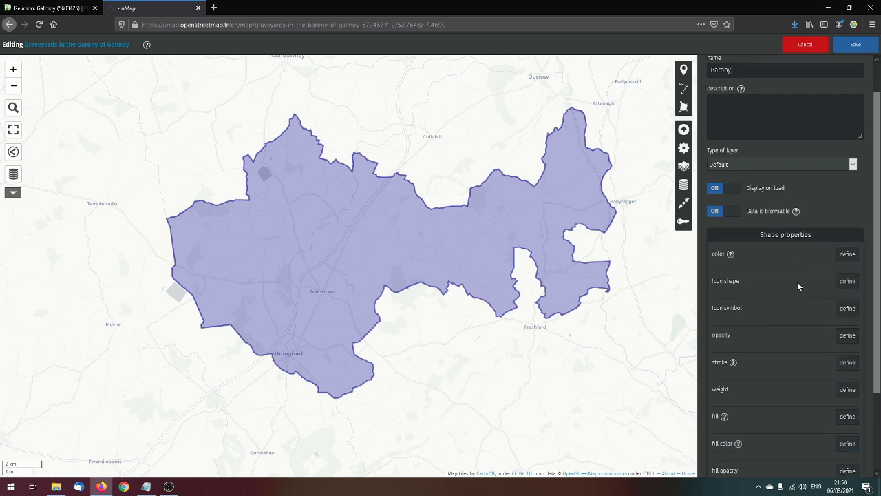
pyautogui.click(847, 254)
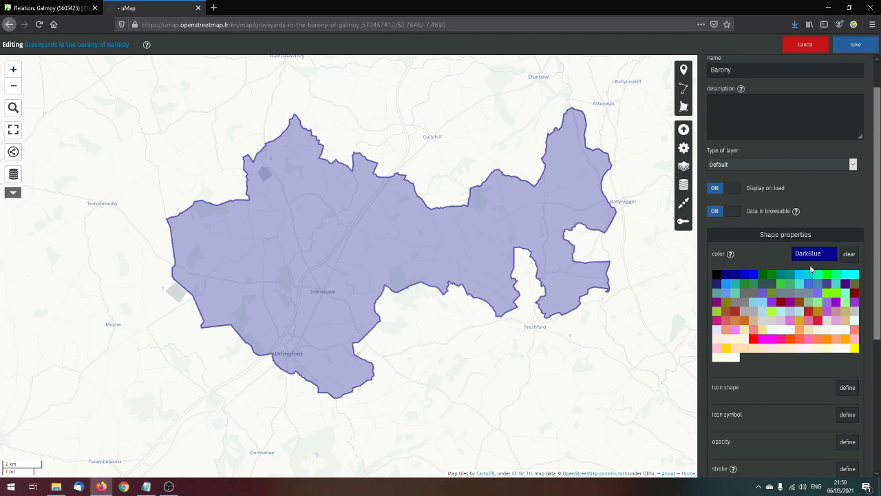
pyautogui.click(737, 313)
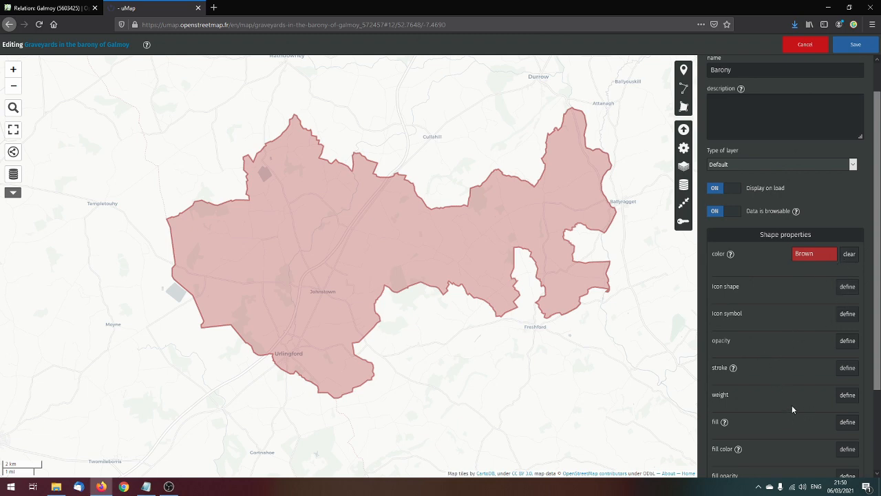
# Turn on fill for the Barony layer, make the fill colour white and save the map
pyautogui.click(848, 421)
pyautogui.scroll(-2, 867, 395)
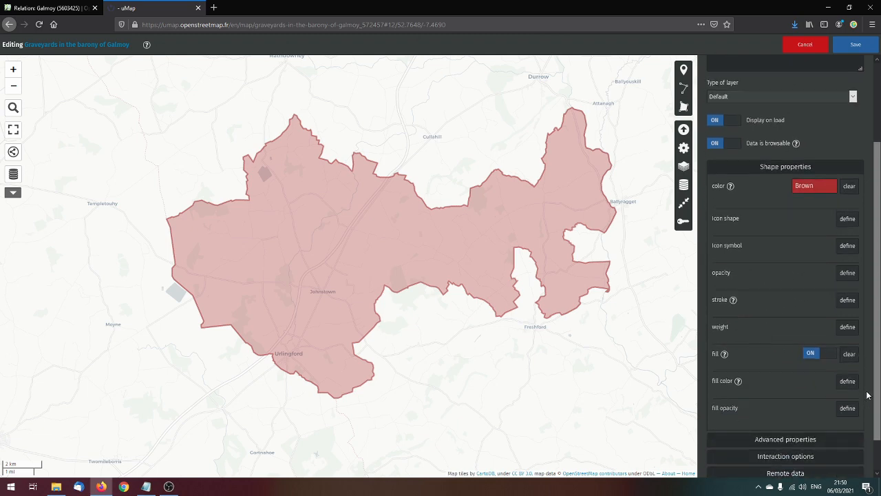
pyautogui.scroll(-1, 867, 395)
pyautogui.click(848, 343)
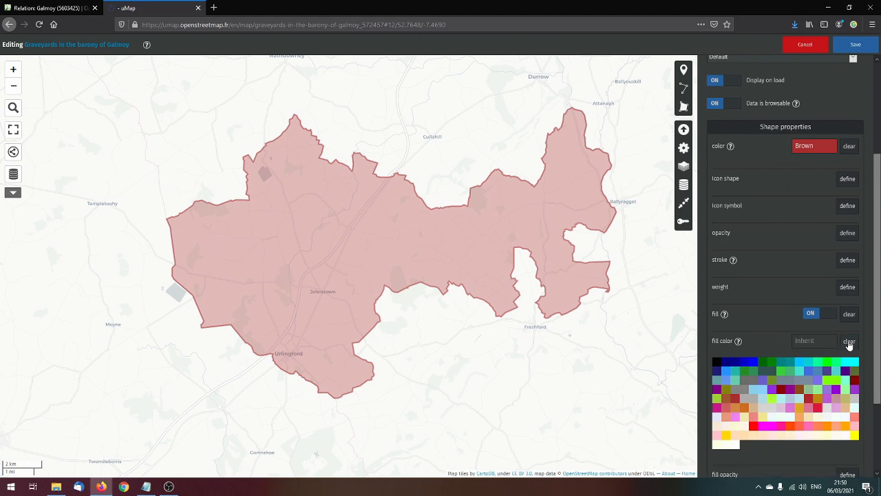
pyautogui.click(735, 444)
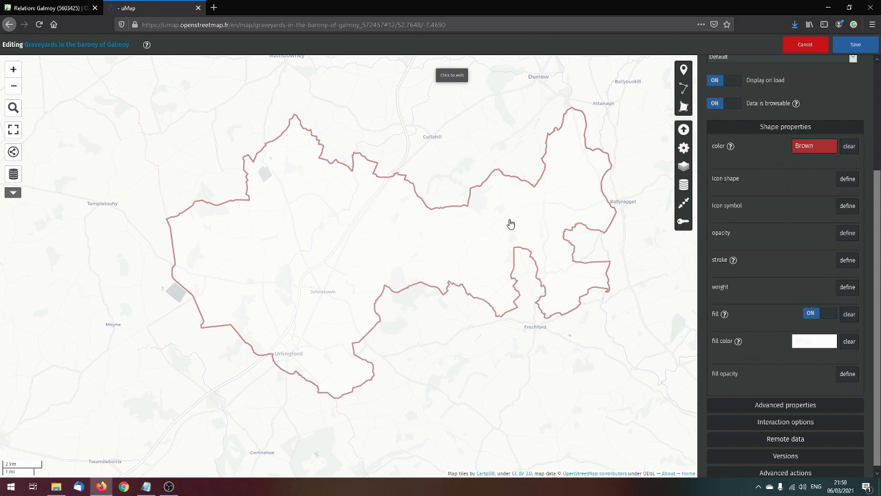
pyautogui.click(855, 45)
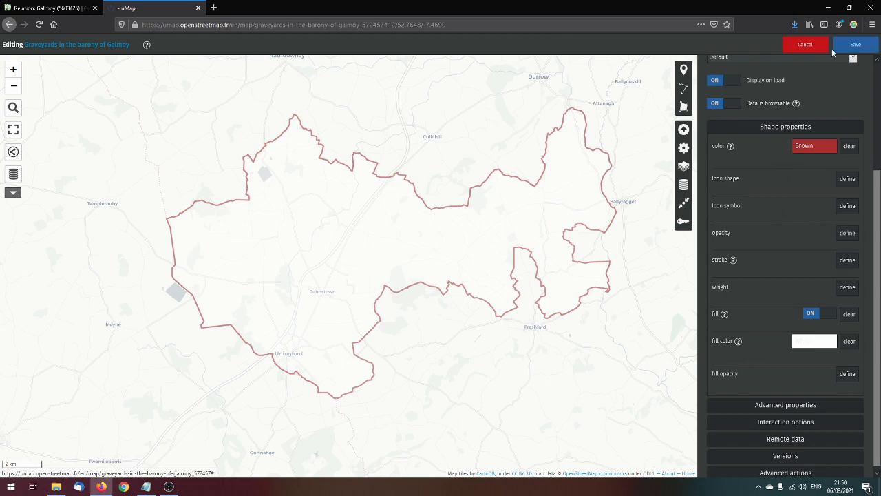
pyautogui.click(855, 47)
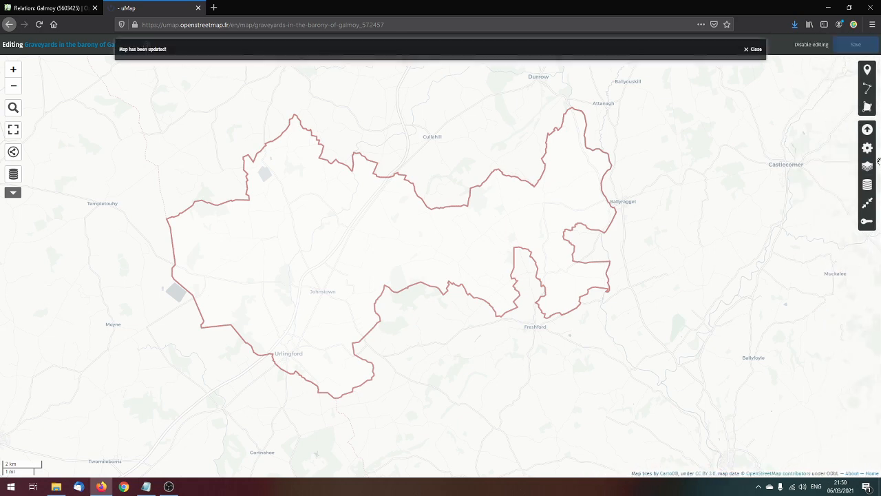
# Edit the Galmoy barony polygon itself, set its colour to DodgerBlue and save the map
pyautogui.click(460, 213)
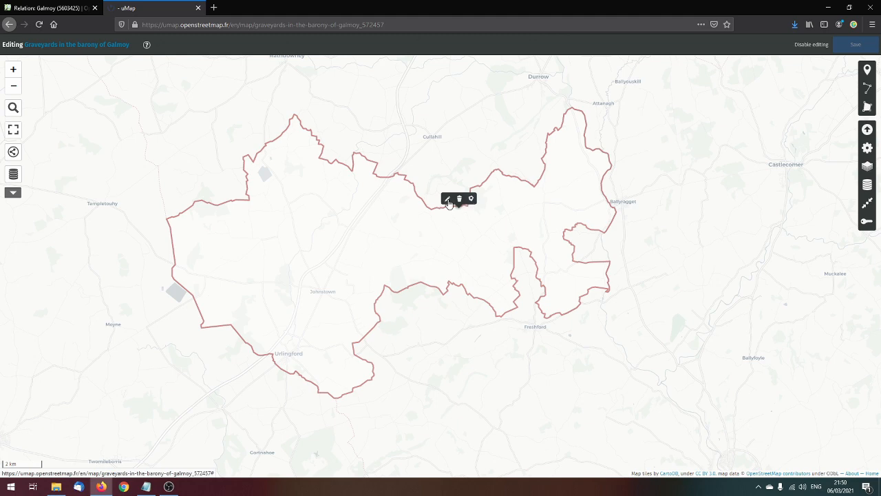
pyautogui.click(446, 199)
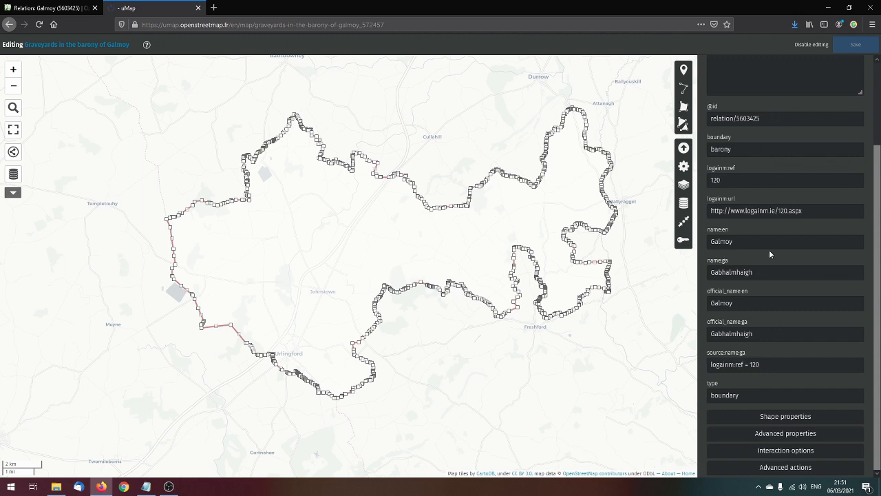
pyautogui.click(784, 417)
pyautogui.scroll(-3, 840, 383)
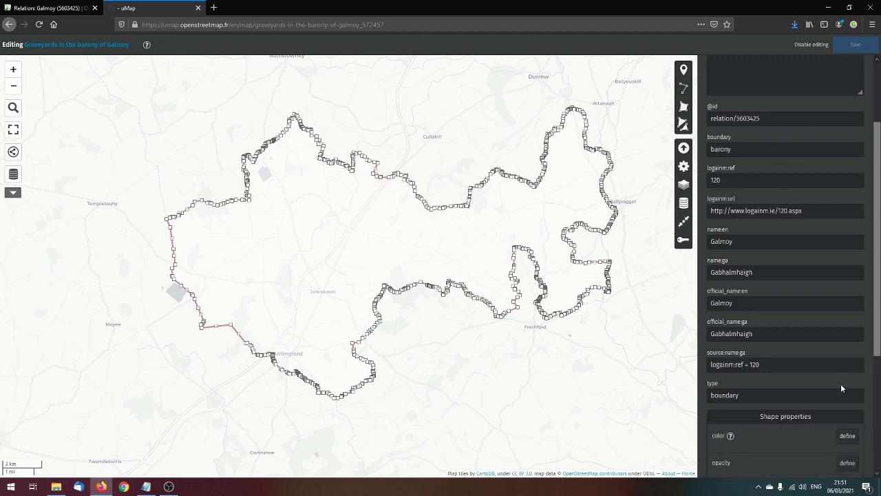
pyautogui.click(847, 320)
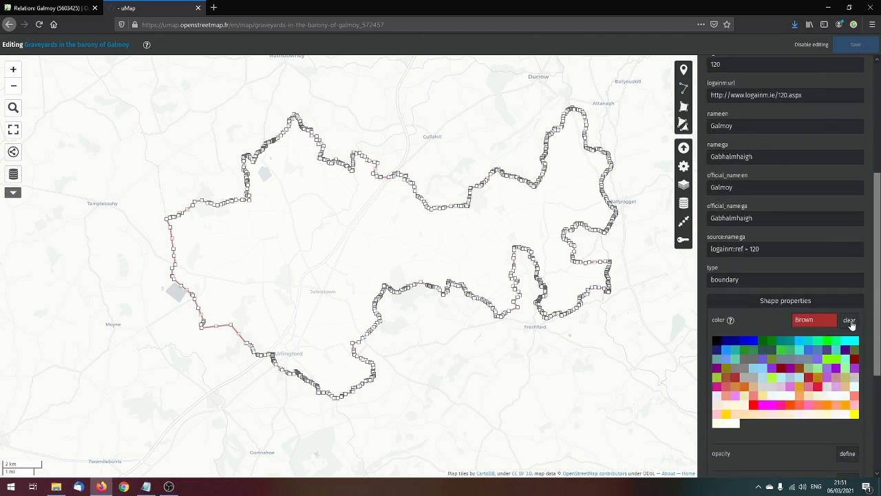
pyautogui.click(730, 355)
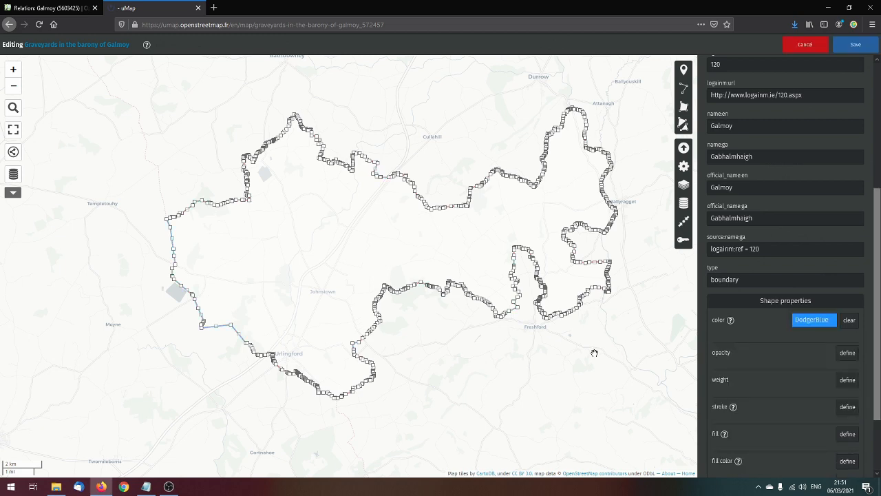
pyautogui.click(856, 44)
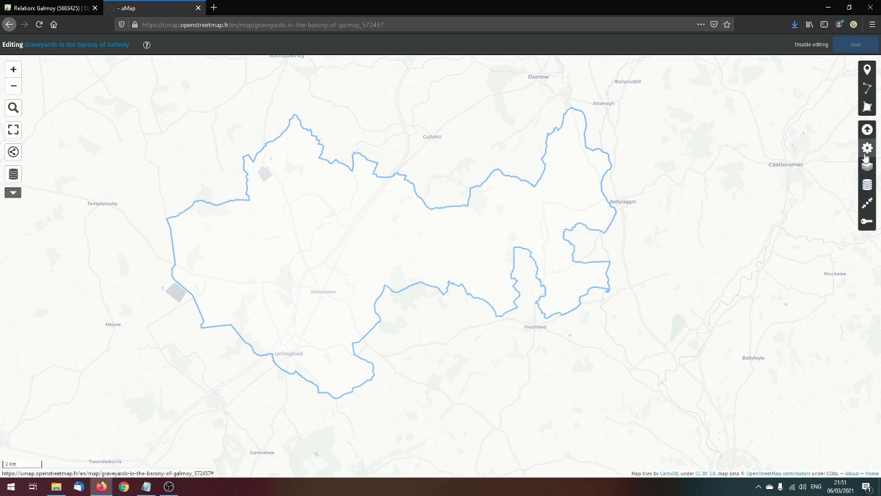
# Change the Galmoy barony polygon's own colour to Brown and save the map
pyautogui.click(608, 199)
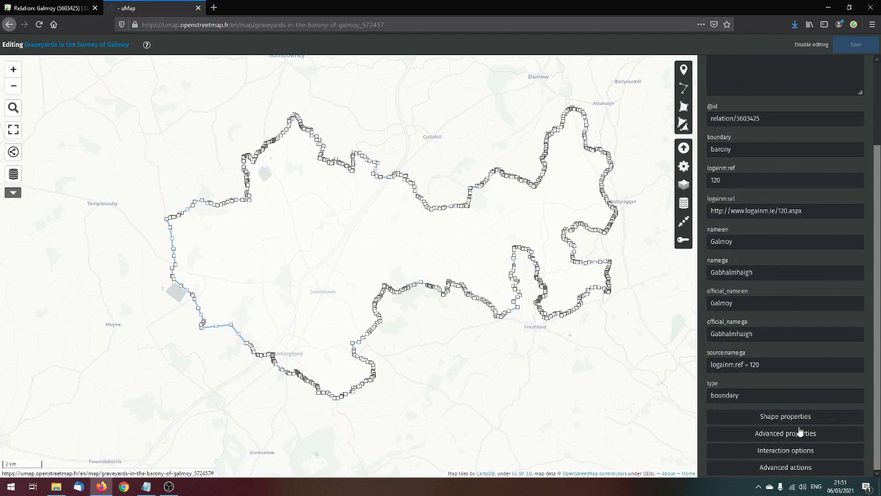
pyautogui.click(803, 417)
pyautogui.scroll(-2, 834, 372)
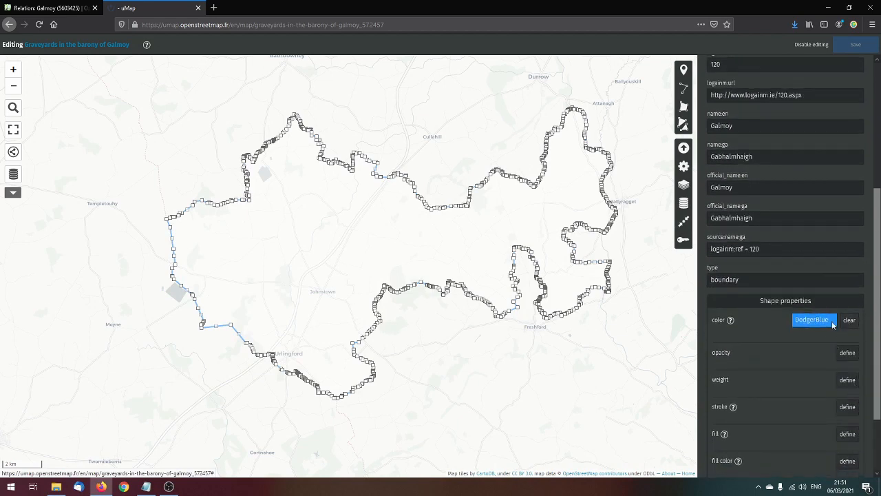
pyautogui.click(812, 319)
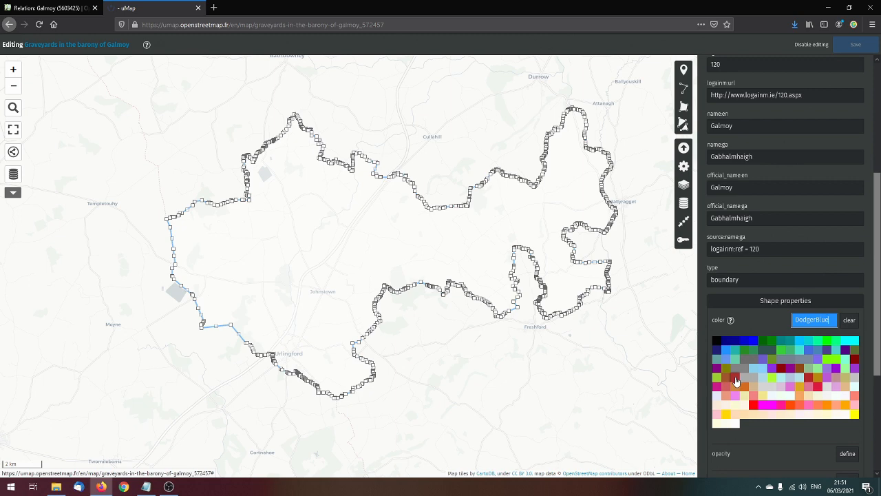
pyautogui.click(736, 380)
pyautogui.click(853, 45)
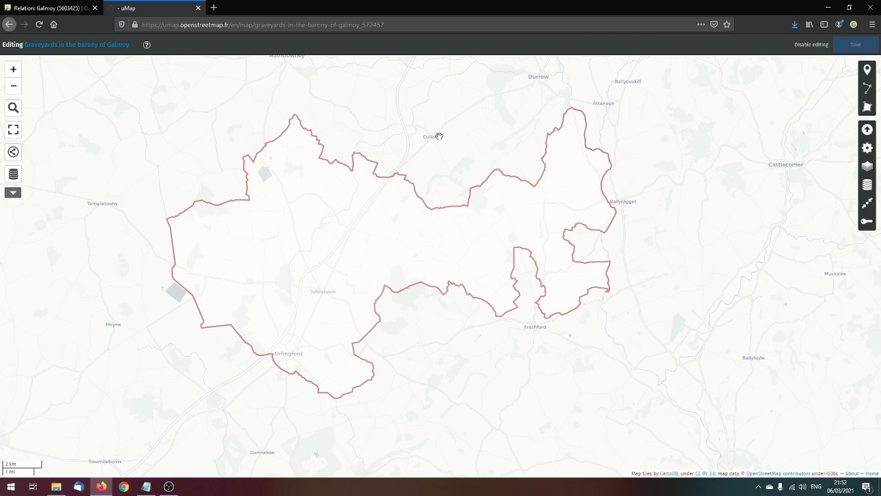
# Leave editing mode and check the popup shown for the barony polygon, closing it when done
pyautogui.click(446, 244)
pyautogui.click(809, 44)
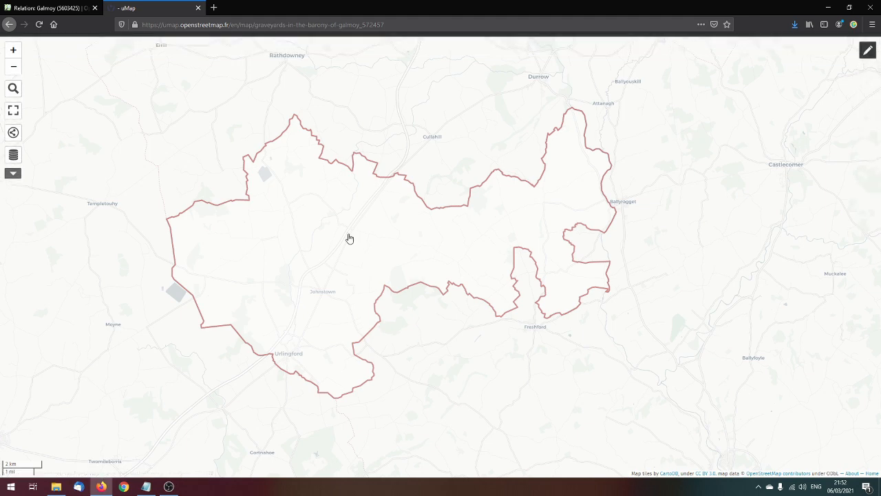
pyautogui.click(433, 238)
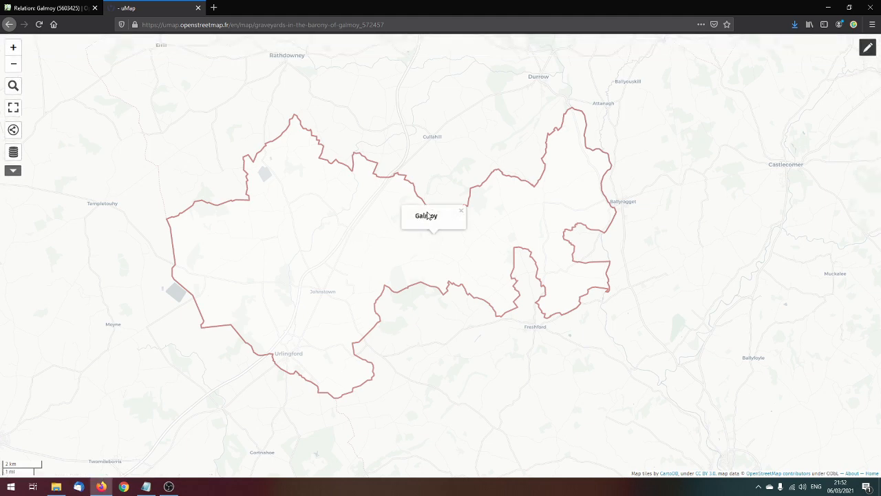
pyautogui.doubleClick(415, 218)
pyautogui.click(458, 166)
pyautogui.click(442, 255)
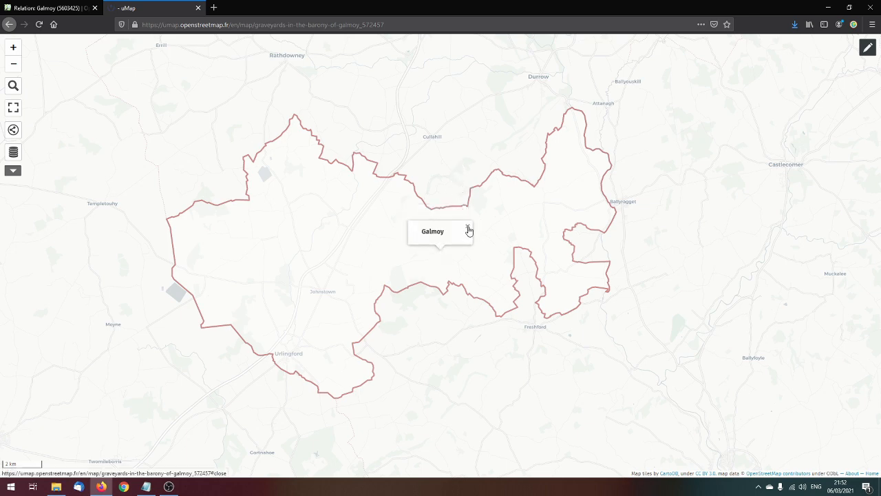
pyautogui.click(469, 230)
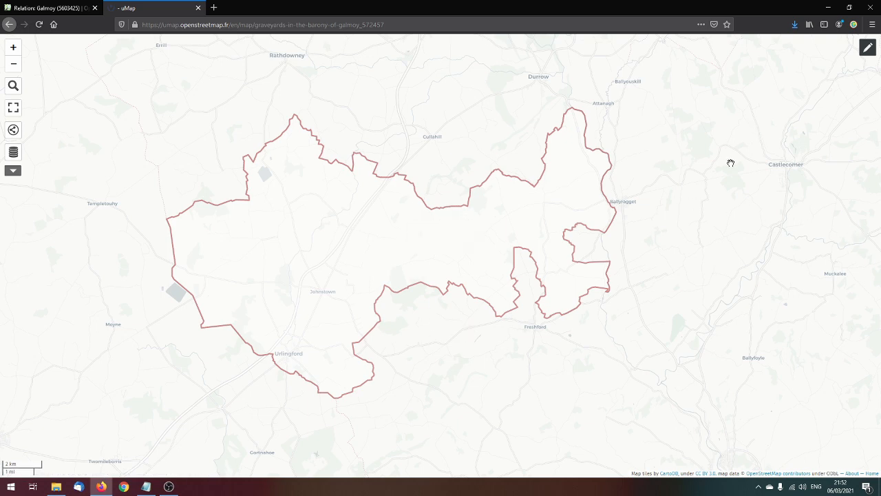
# Re-enable editing and import the file townlands in galmoy.geojson in geojson format into a new layer
pyautogui.click(869, 49)
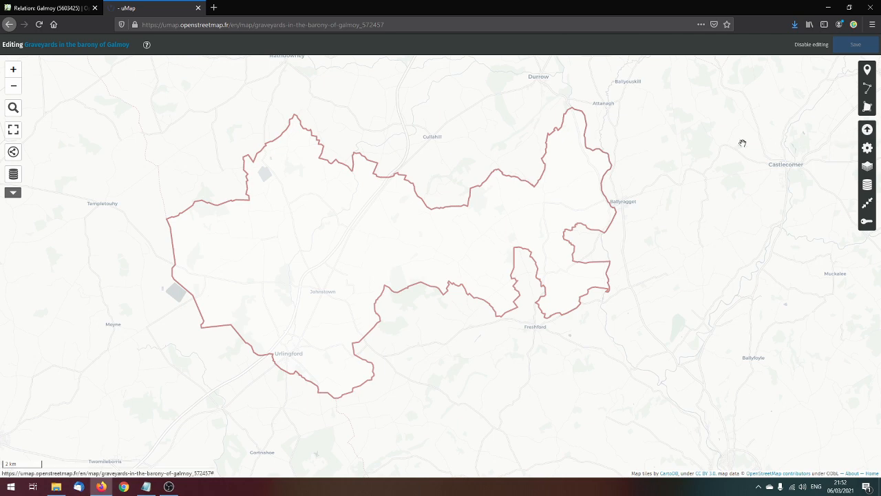
pyautogui.click(867, 130)
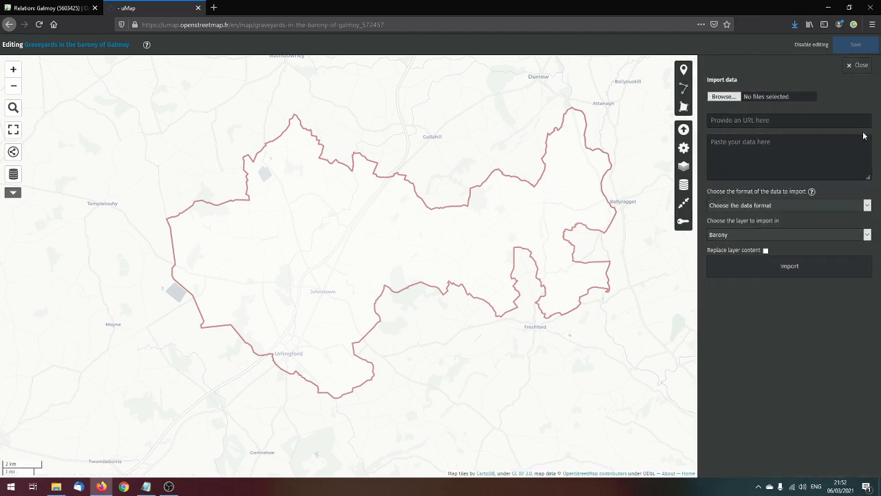
pyautogui.click(731, 99)
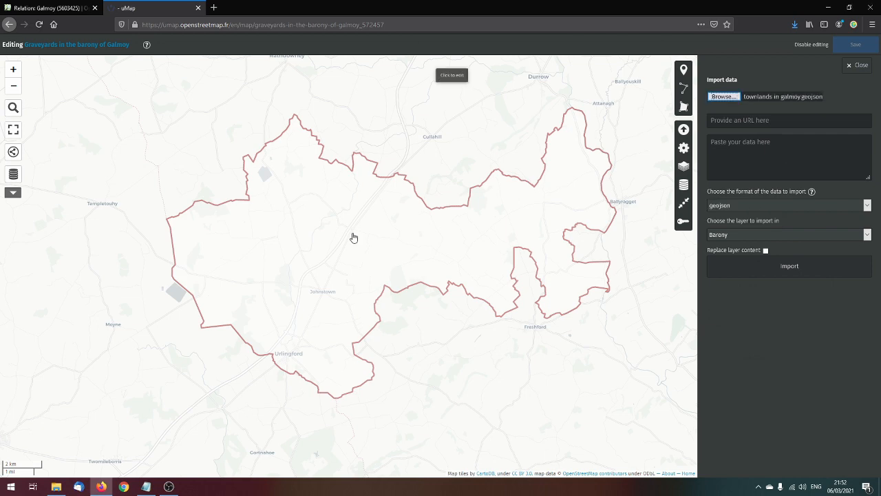
pyautogui.click(743, 258)
pyautogui.click(762, 272)
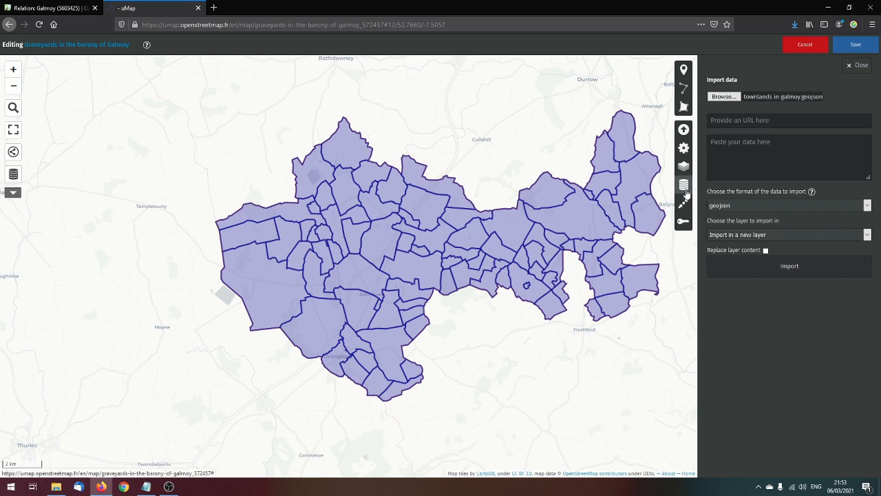
# Rename the newly imported townlands layer as "Townlands"
pyautogui.click(685, 187)
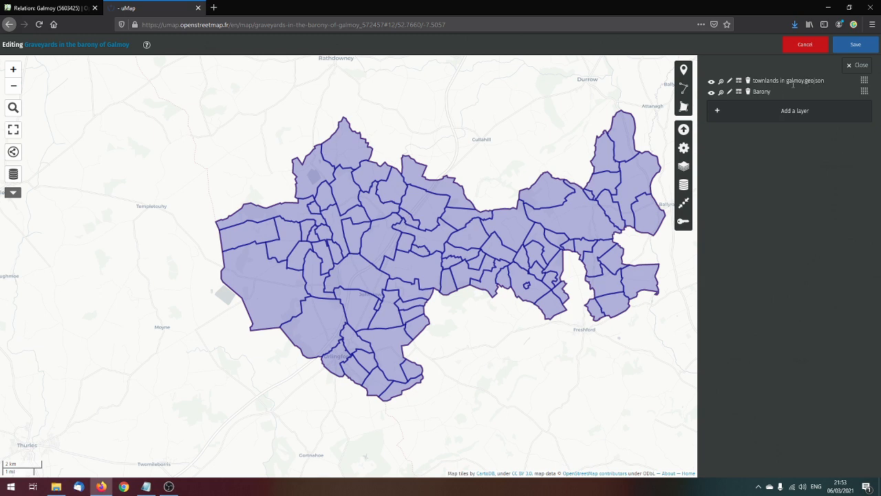
pyautogui.click(731, 82)
pyautogui.moveTo(818, 108); pyautogui.dragTo(684, 108)
pyautogui.write('Townlands')
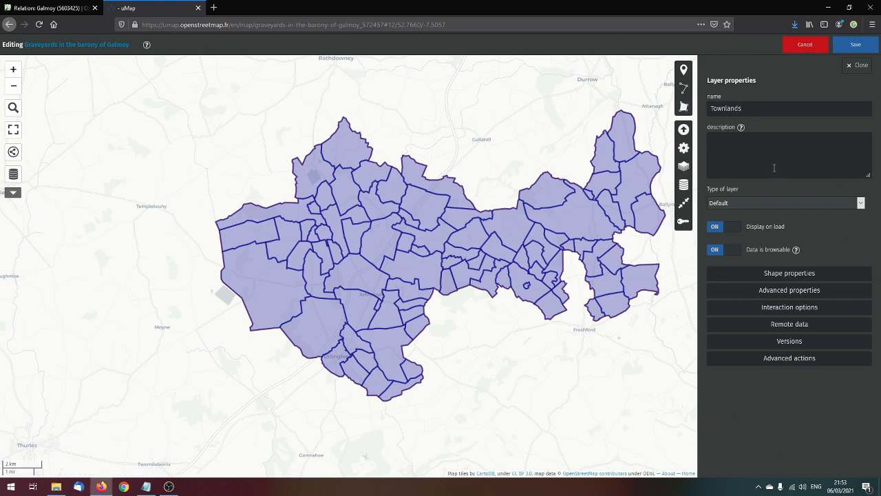
# Set the Townlands layer's shape colour to SeaGreen
pyautogui.click(789, 274)
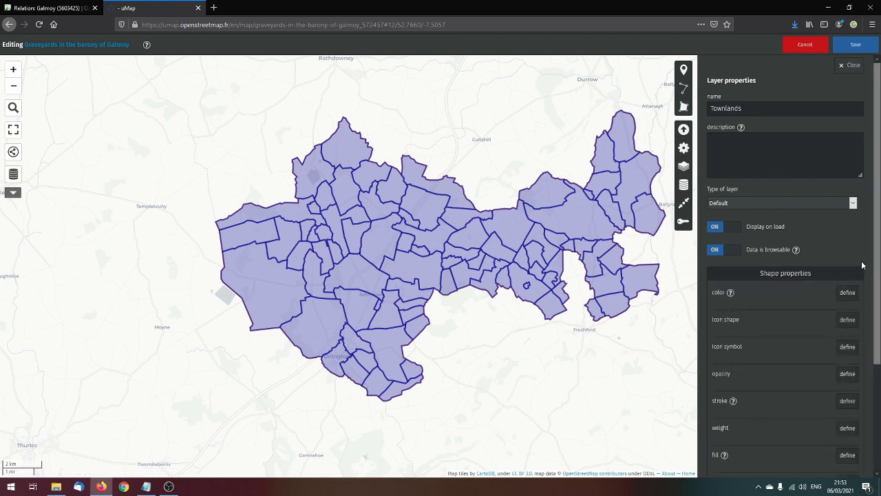
pyautogui.scroll(-2, 861, 265)
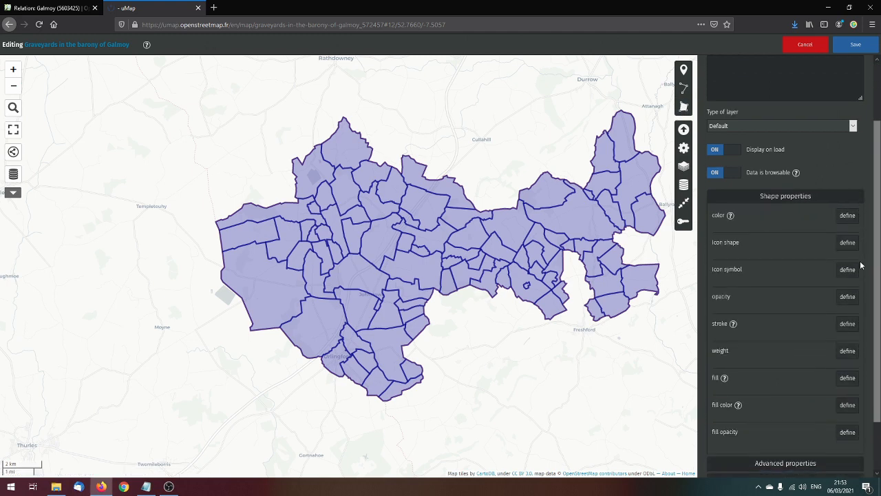
pyautogui.click(848, 216)
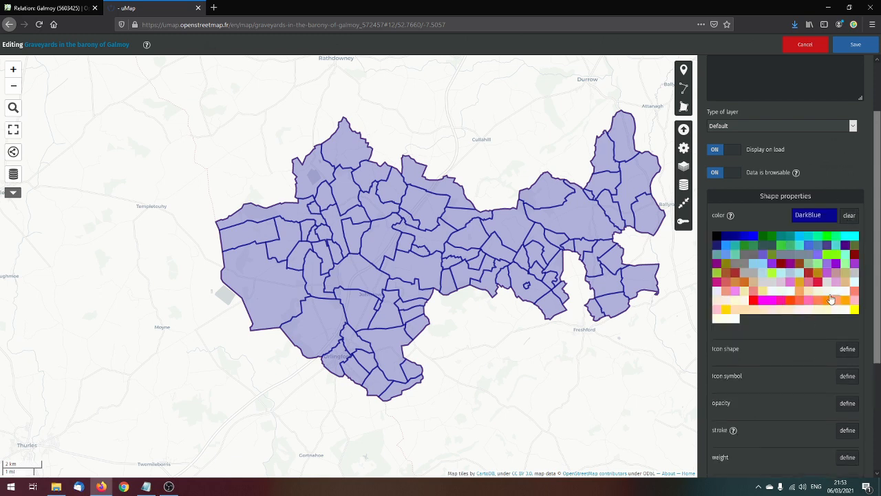
pyautogui.click(752, 248)
pyautogui.scroll(-2, 858, 297)
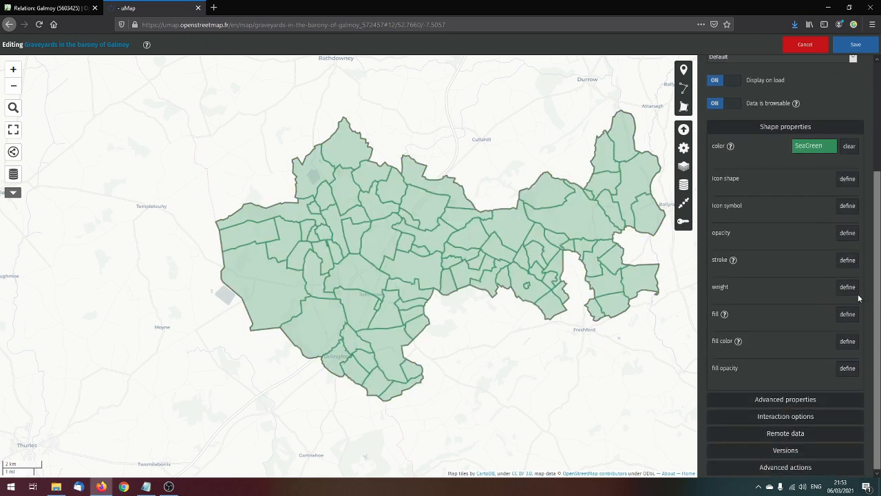
# Set the Townlands layer's fill colour to white and save the map
pyautogui.click(847, 342)
pyautogui.scroll(-3, 847, 344)
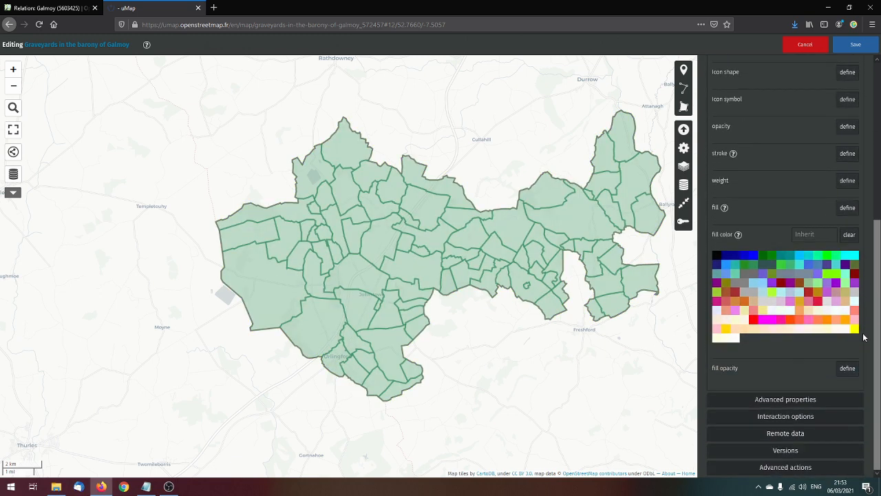
pyautogui.click(735, 340)
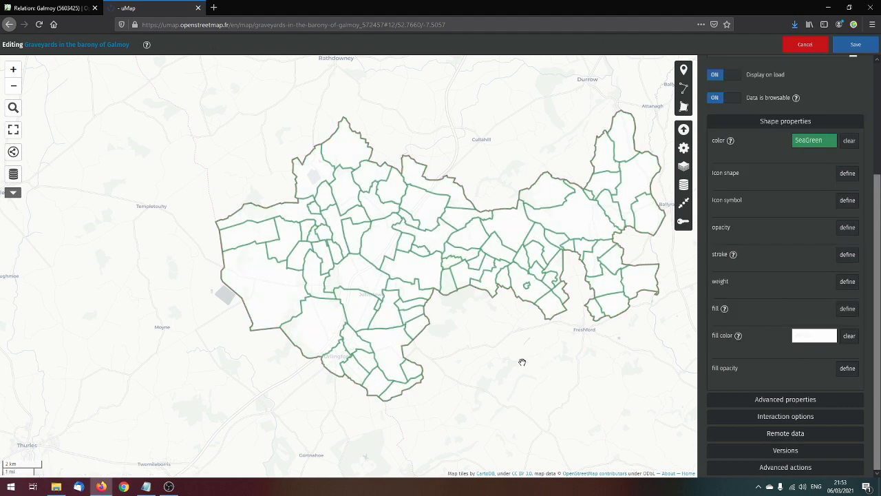
pyautogui.click(855, 45)
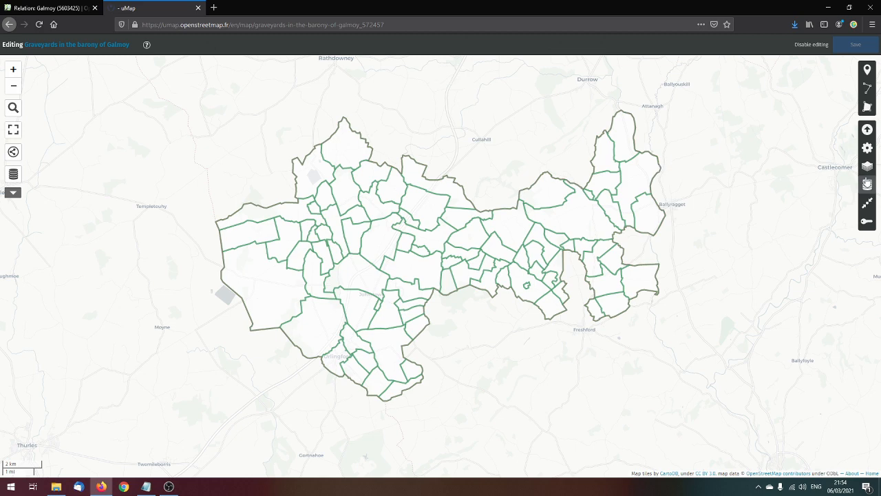
# Increase the Barony layer's line weight to give the boundary a clearly thicker outline, and save the map
pyautogui.click(868, 186)
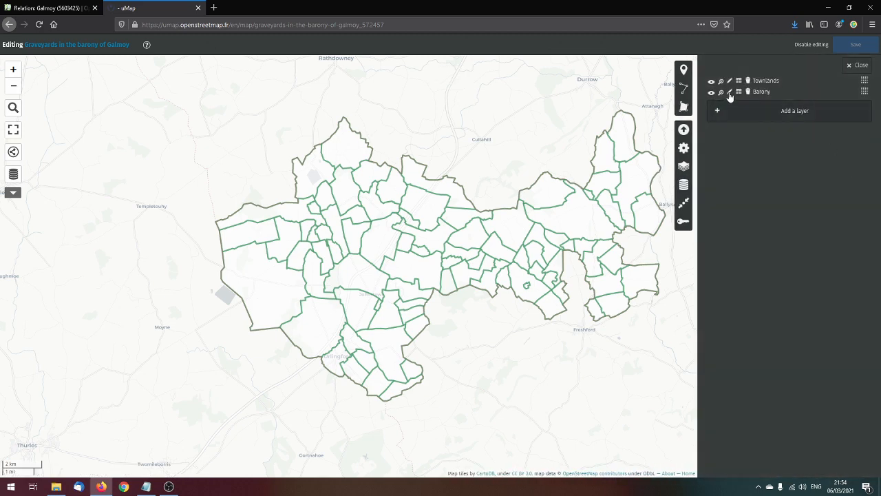
pyautogui.click(730, 92)
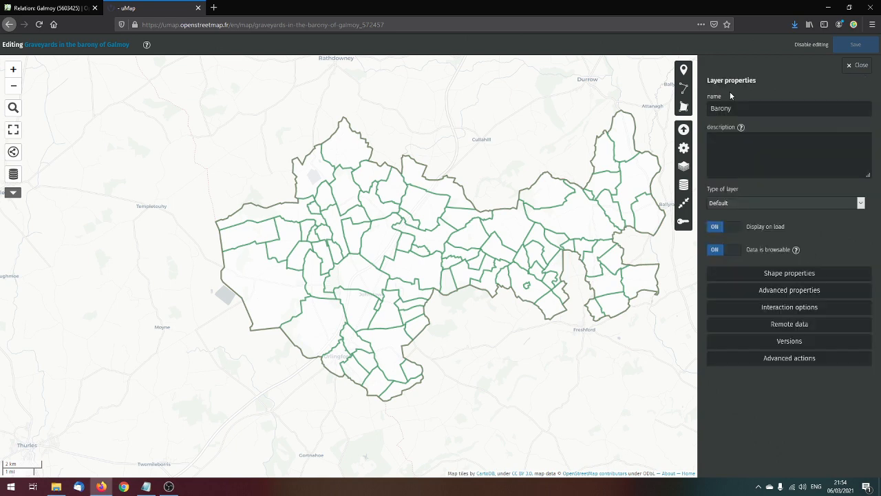
pyautogui.click(819, 273)
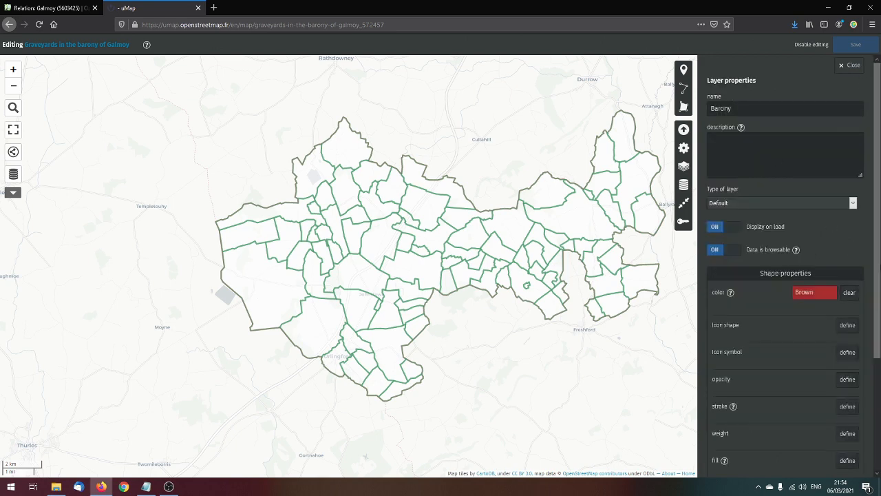
pyautogui.scroll(-2, 871, 263)
pyautogui.scroll(-2, 870, 262)
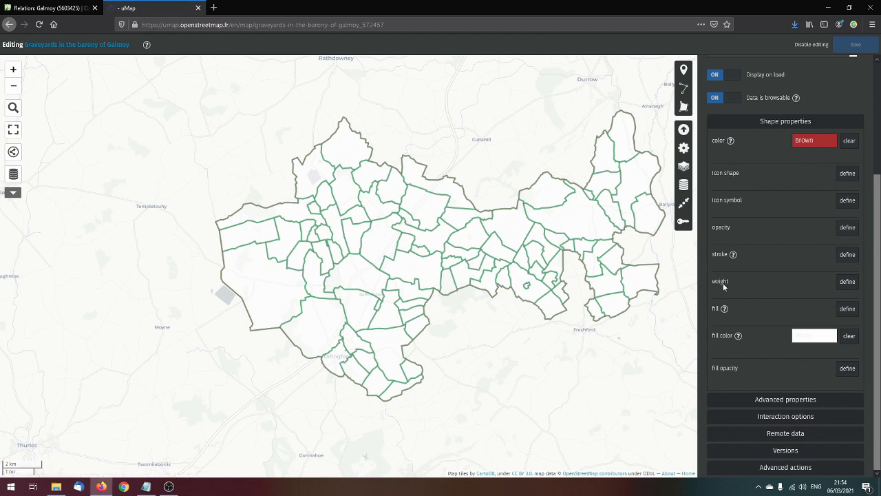
pyautogui.click(847, 282)
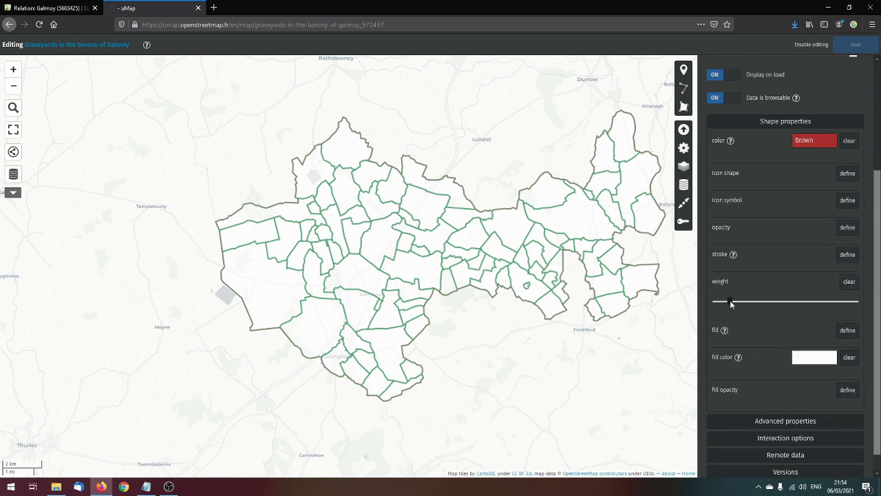
pyautogui.moveTo(730, 300); pyautogui.dragTo(766, 301)
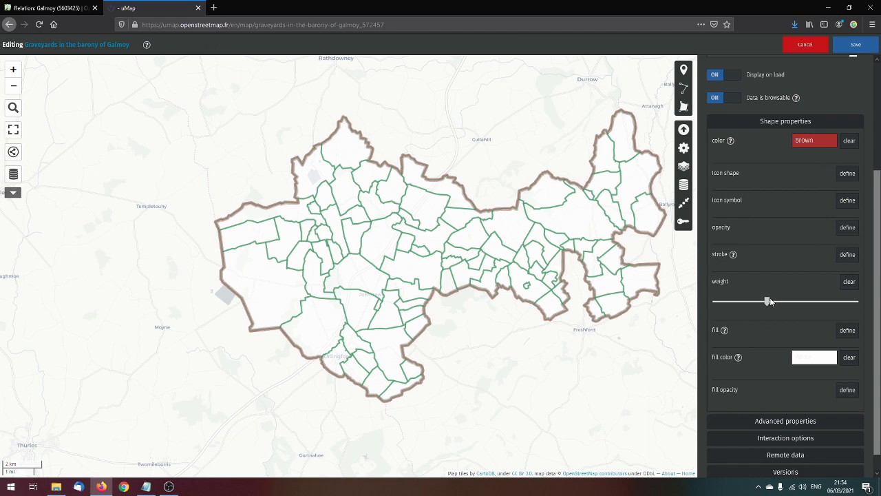
pyautogui.moveTo(770, 301)
pyautogui.mouseDown()
pyautogui.moveTo(856, 301)
pyautogui.moveTo(789, 311)
pyautogui.moveTo(785, 303)
pyautogui.mouseUp()
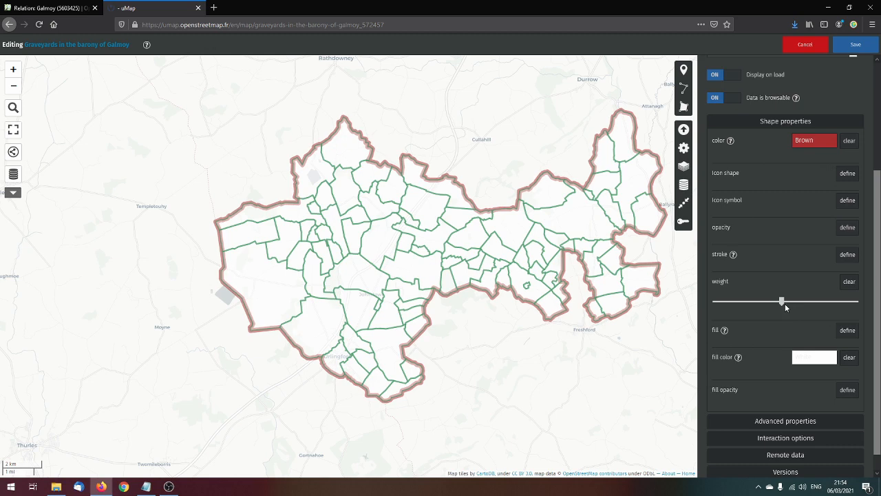
pyautogui.click(855, 46)
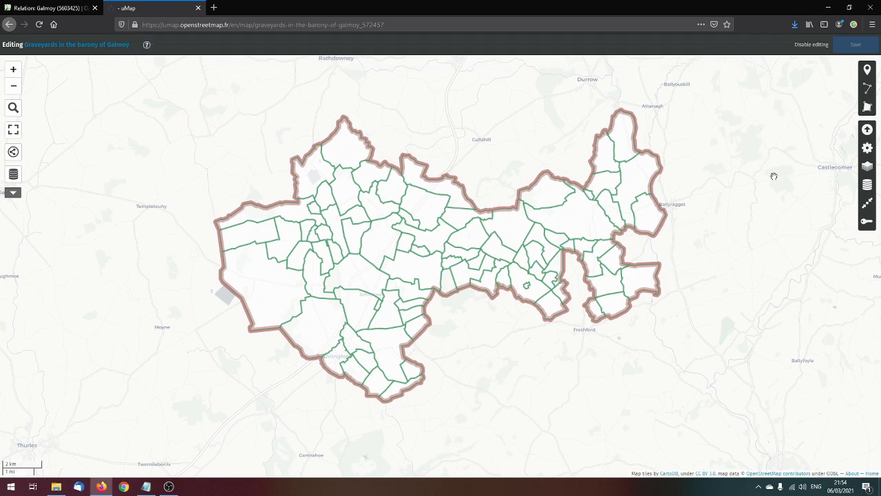
# Import the file graveyards in galmoy.geojson in geojson format into a new layer
pyautogui.click(867, 132)
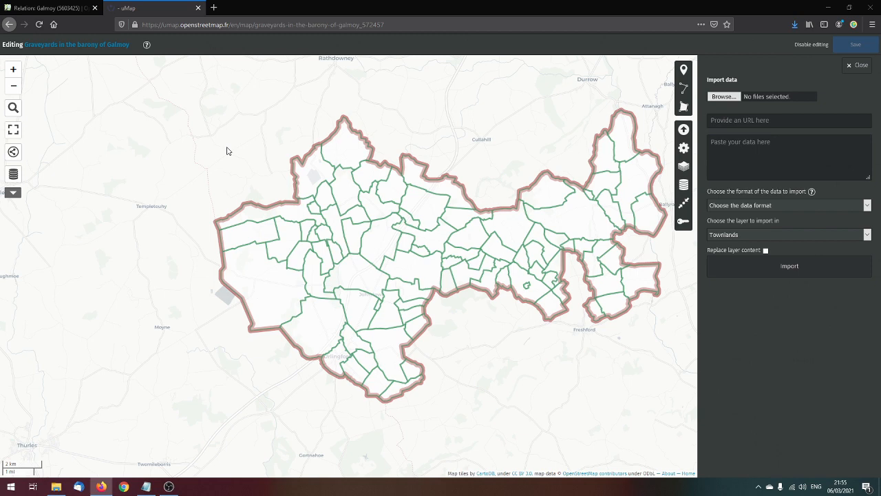
pyautogui.click(762, 275)
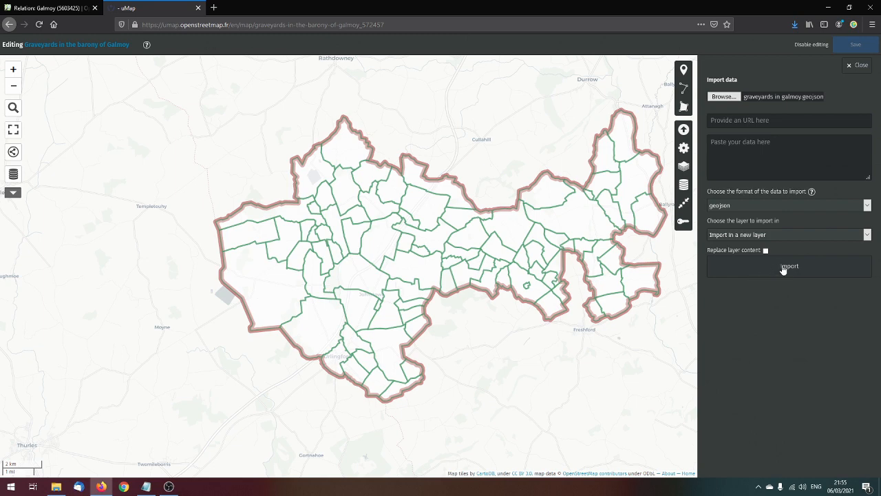
pyautogui.click(782, 268)
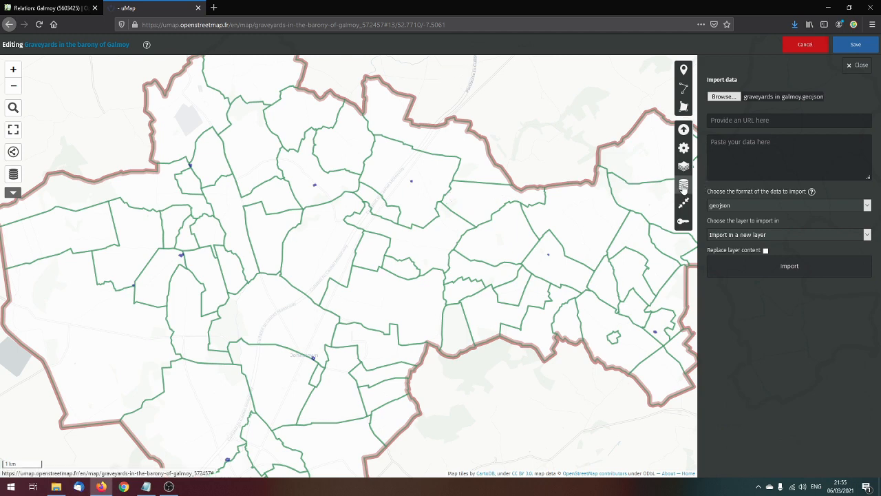
# Rename the newly imported graveyards layer as "graveyards"
pyautogui.click(684, 187)
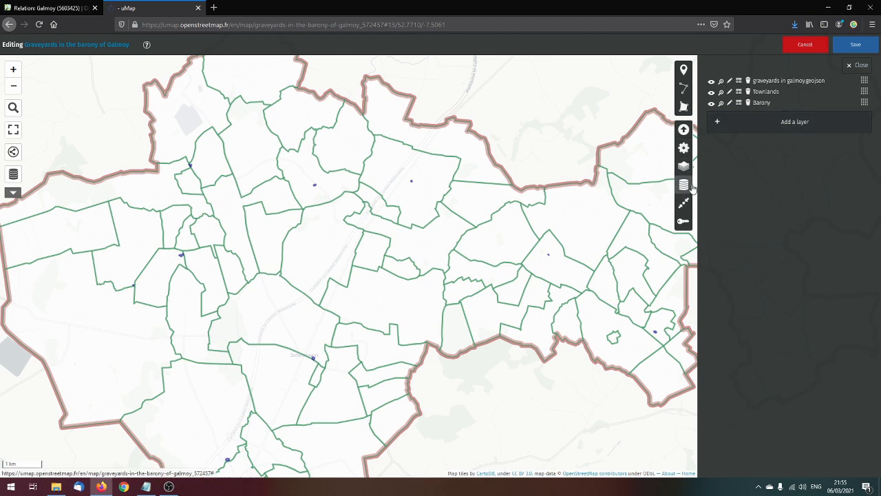
pyautogui.click(729, 81)
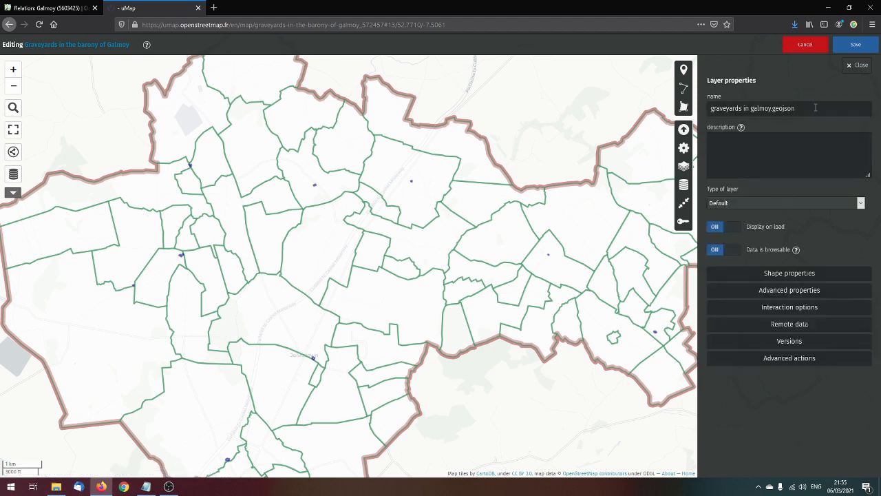
pyautogui.moveTo(815, 107); pyautogui.dragTo(669, 108)
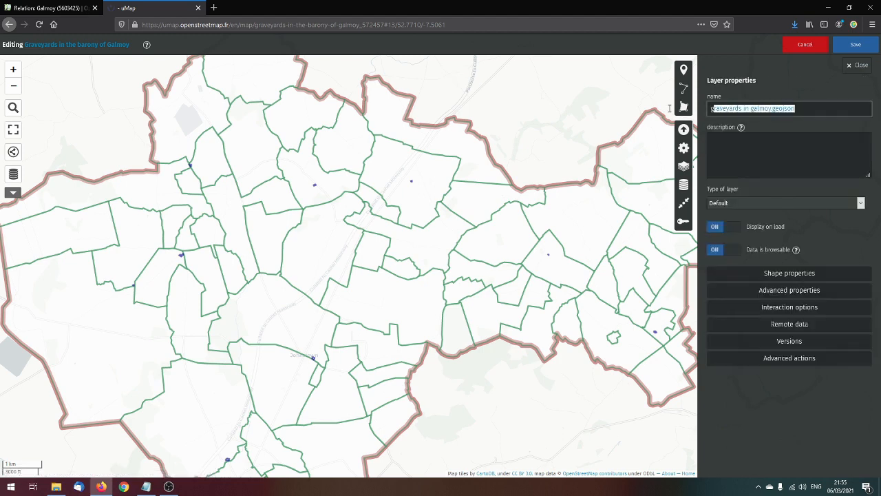
pyautogui.hotkey('shift', 'Right')
pyautogui.hotkey('shift', 'Right')
pyautogui.hotkey('shift', 'Right')
pyautogui.hotkey('shift', 'Right')
pyautogui.hotkey('shift', 'Right')
pyautogui.hotkey('shift', 'Right')
pyautogui.press('Delete')
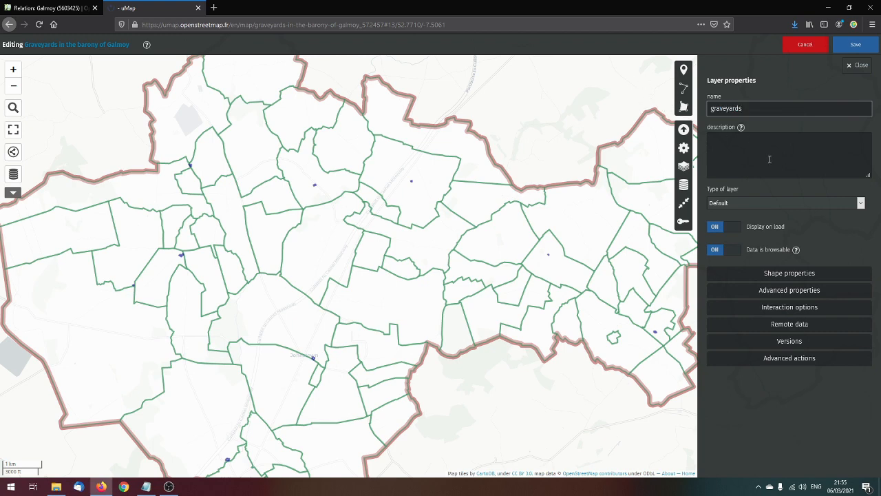
# Set the graveyards layer's shape colour to Black, inspect Glashare graveyard up close, and save the map
pyautogui.click(793, 273)
pyautogui.scroll(-3, 857, 275)
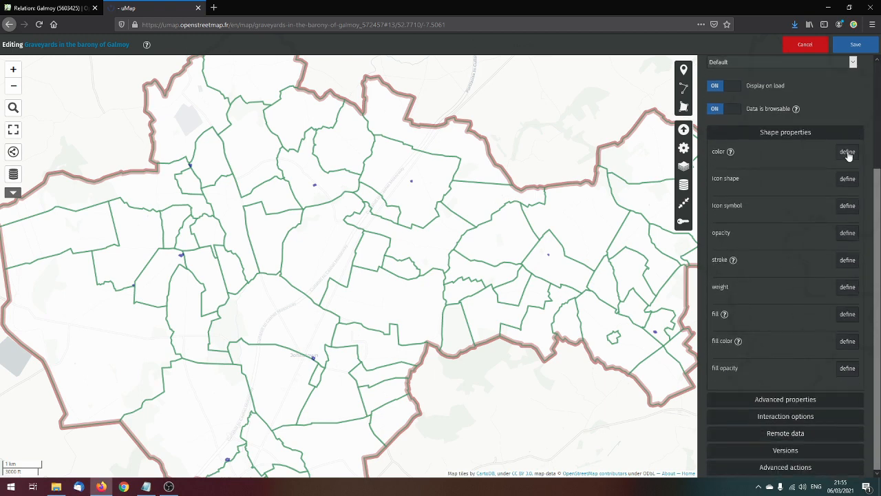
pyautogui.click(847, 152)
pyautogui.click(718, 172)
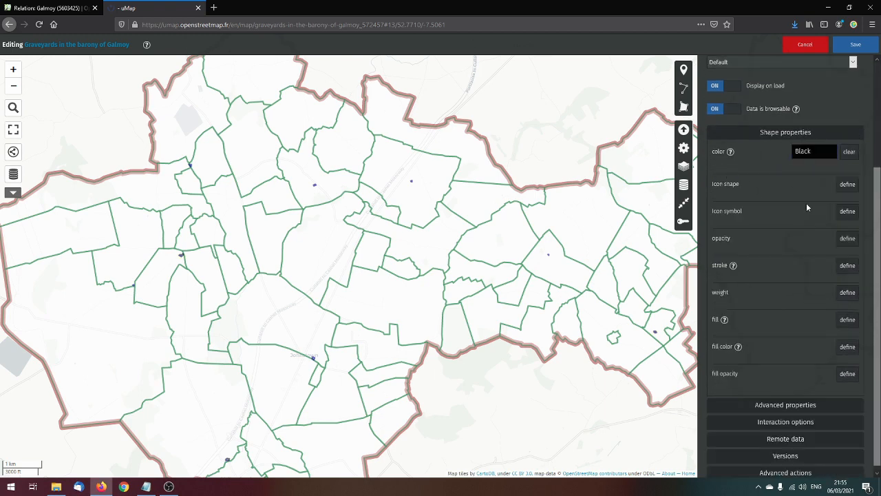
pyautogui.scroll(2, 413, 172)
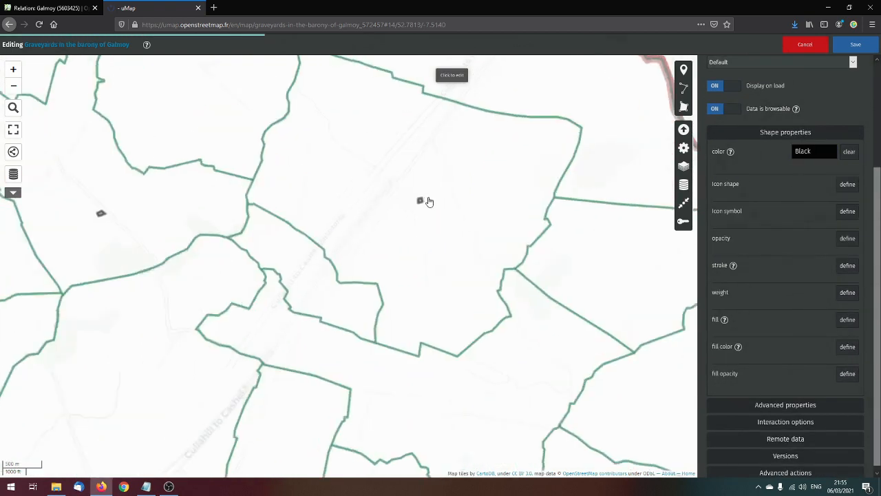
pyautogui.scroll(4, 418, 209)
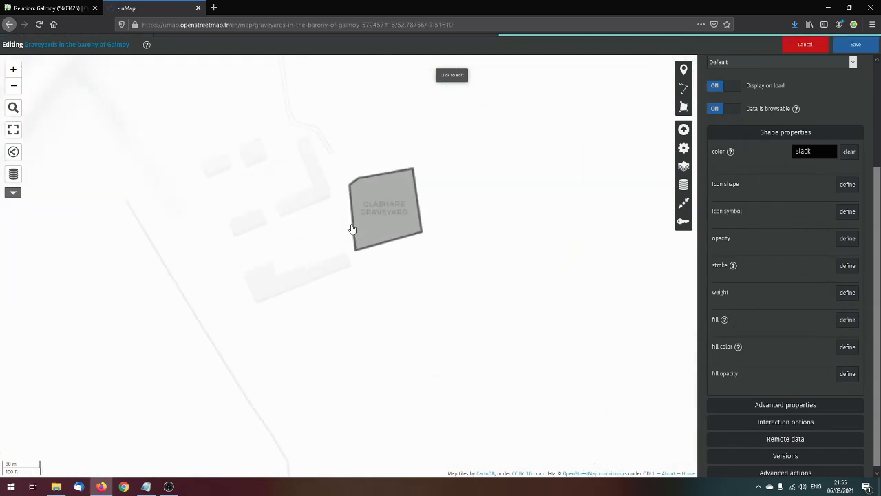
pyautogui.scroll(1, 375, 210)
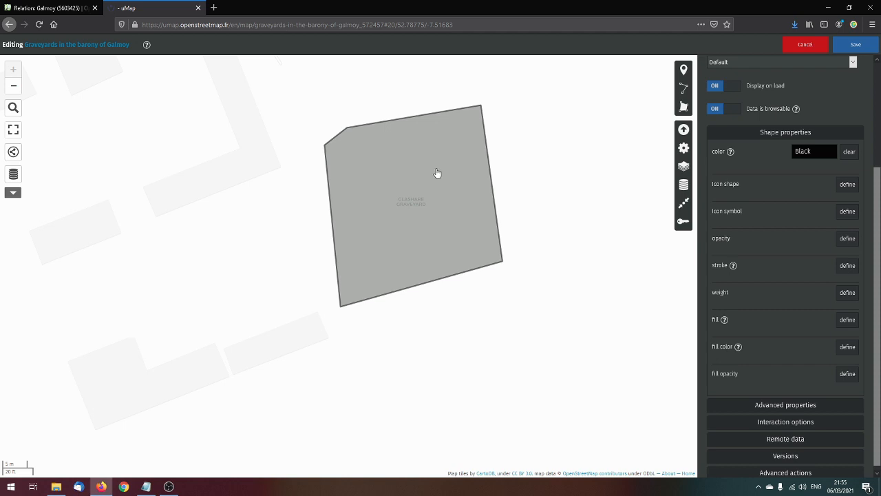
pyautogui.scroll(-1, 444, 179)
pyautogui.scroll(-1, 446, 177)
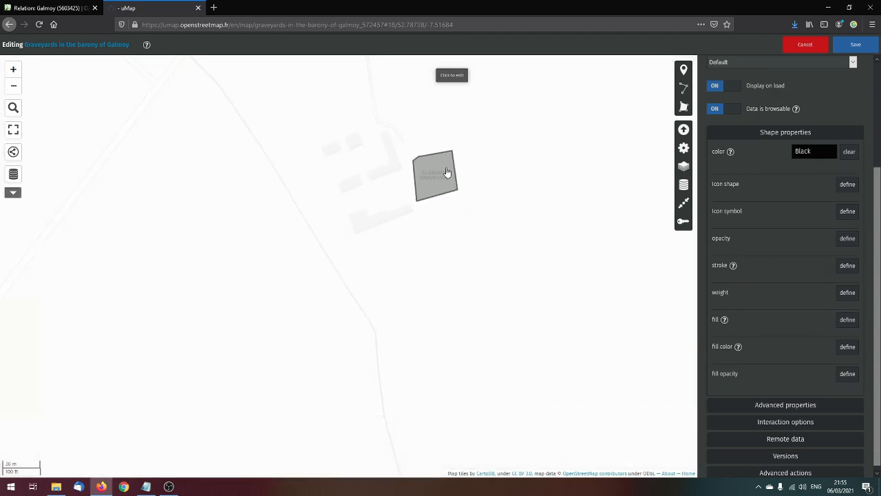
pyautogui.click(855, 44)
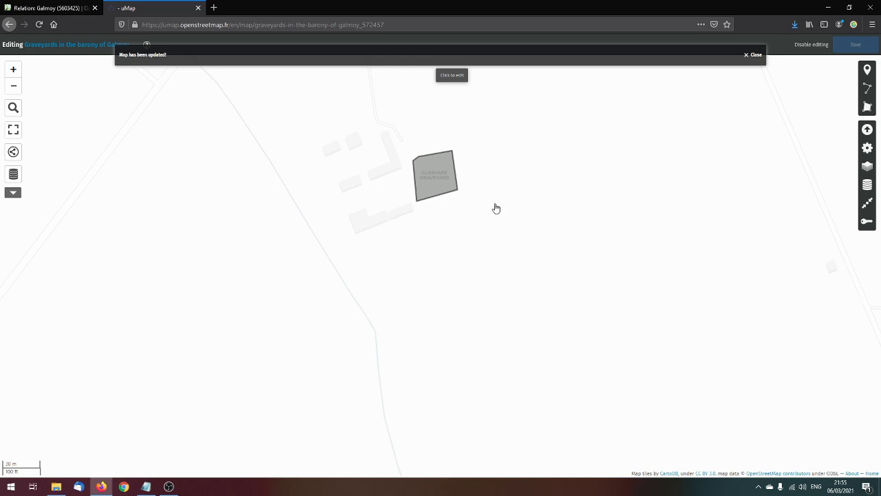
# Leave editing mode and check the popup shown for the Glashare townland, closing it when done
pyautogui.scroll(-4, 482, 192)
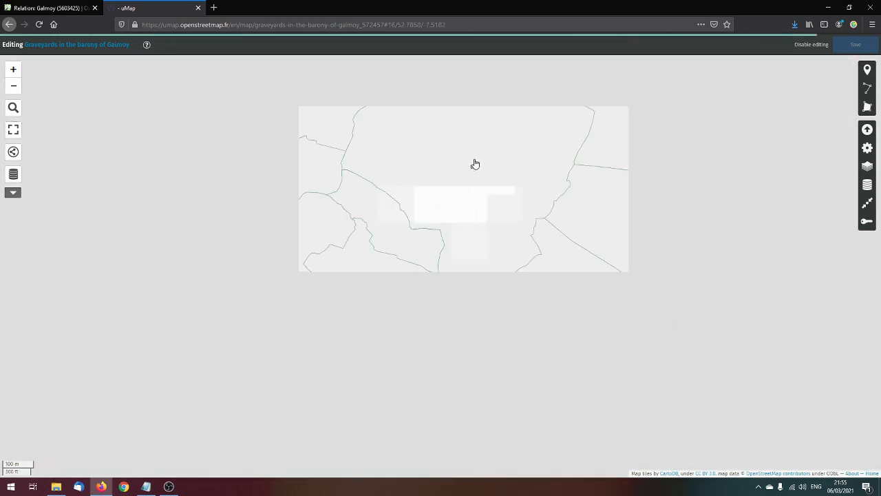
pyautogui.scroll(-2, 477, 181)
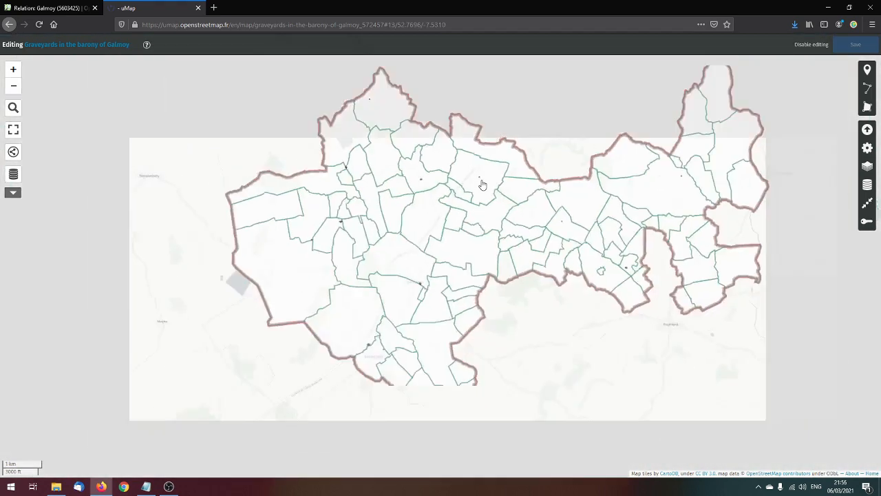
pyautogui.scroll(1, 496, 198)
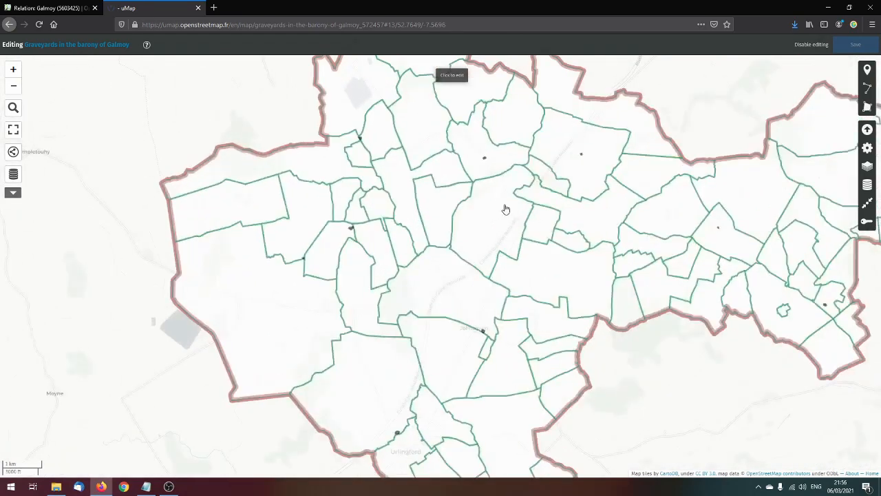
pyautogui.click(463, 158)
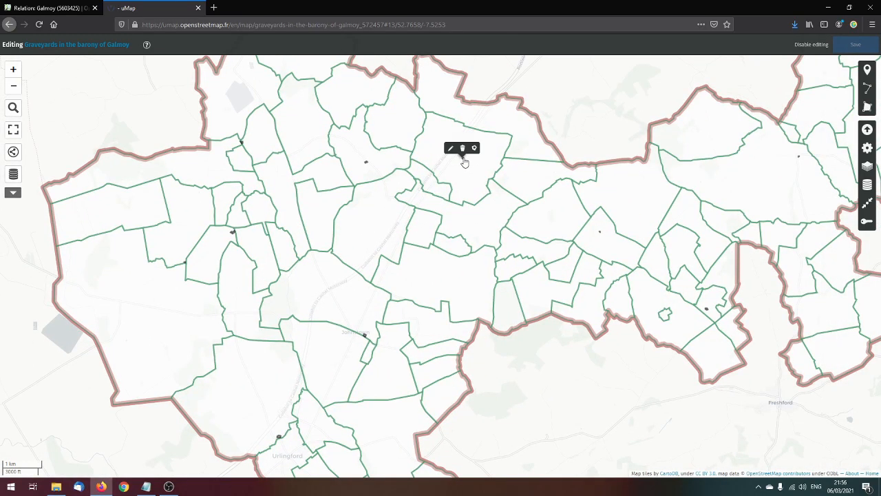
pyautogui.click(816, 46)
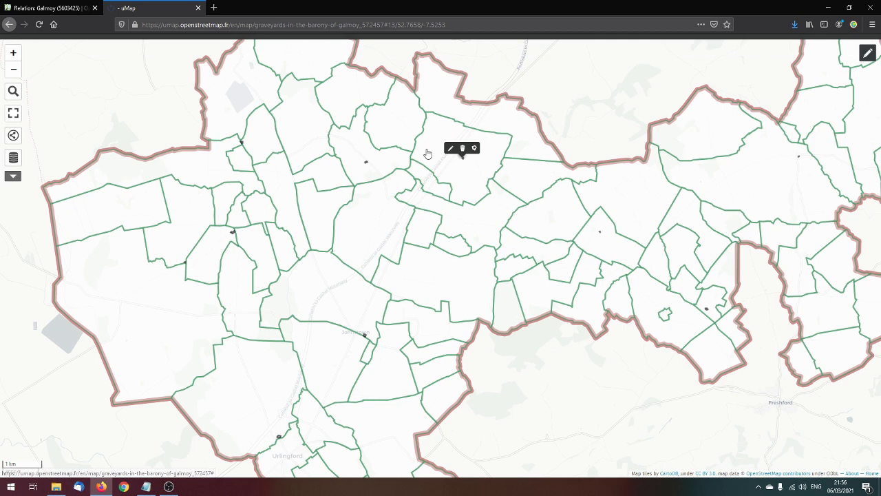
pyautogui.click(464, 166)
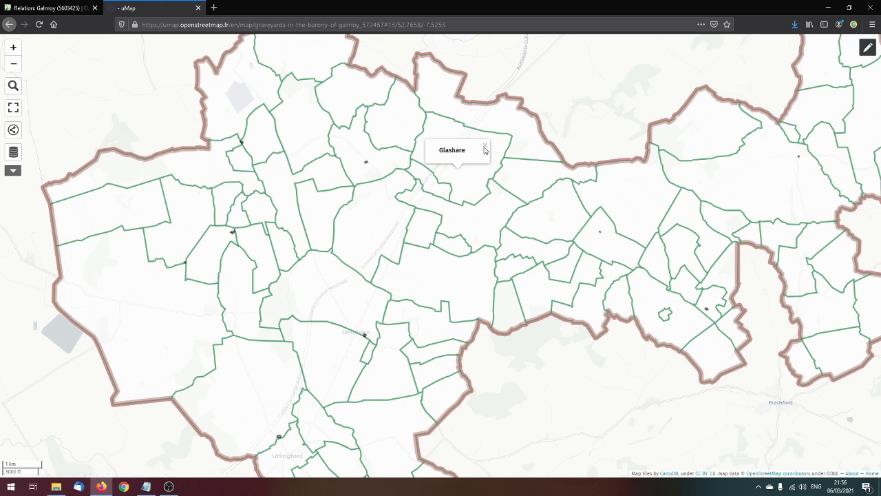
pyautogui.click(485, 146)
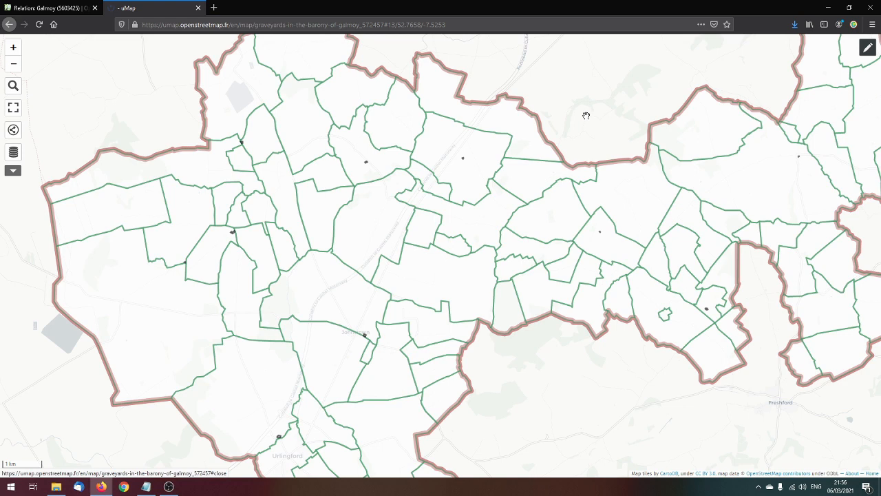
pyautogui.moveTo(593, 116); pyautogui.dragTo(488, 150)
pyautogui.scroll(-1, 474, 132)
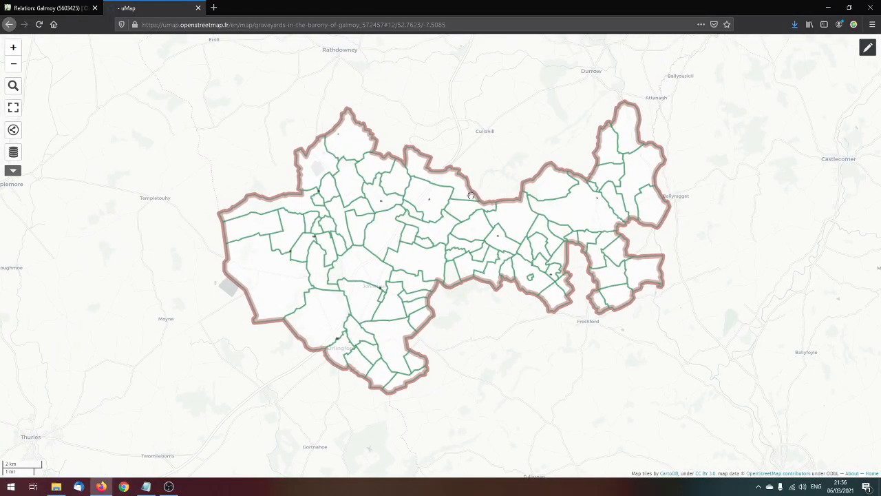
pyautogui.scroll(-1, 463, 207)
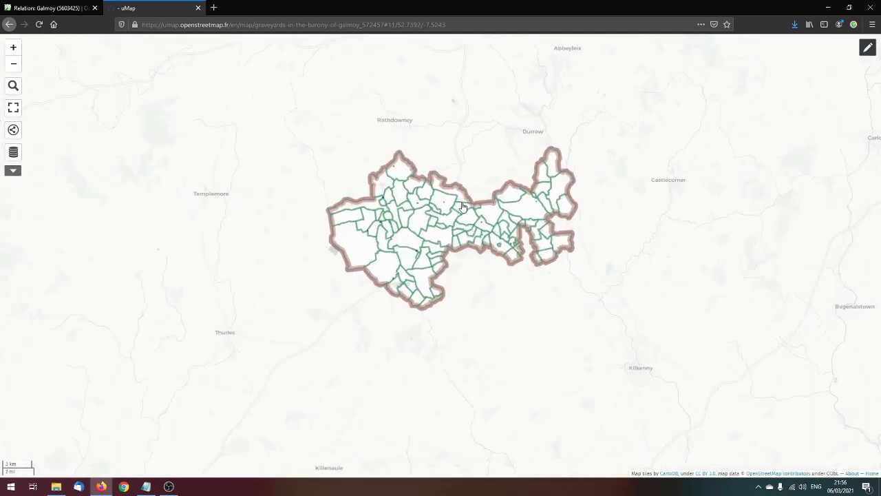
pyautogui.scroll(1, 462, 206)
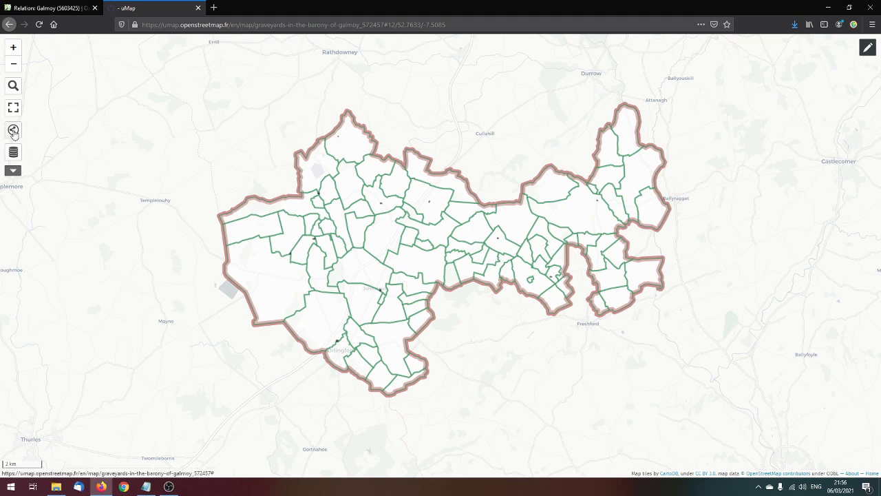
# Inspect the map's iframe embed code in the sharing options, highlighting it in full, and close the options
pyautogui.click(14, 131)
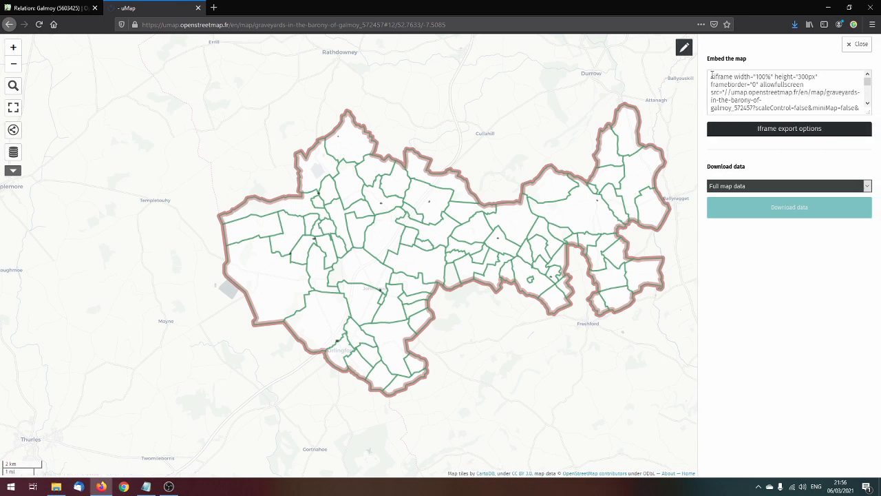
pyautogui.moveTo(711, 75); pyautogui.dragTo(875, 130)
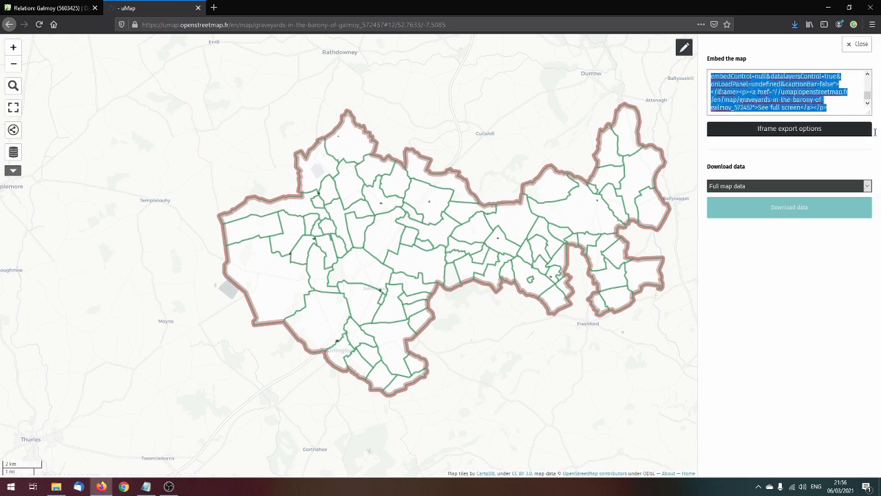
pyautogui.click(859, 45)
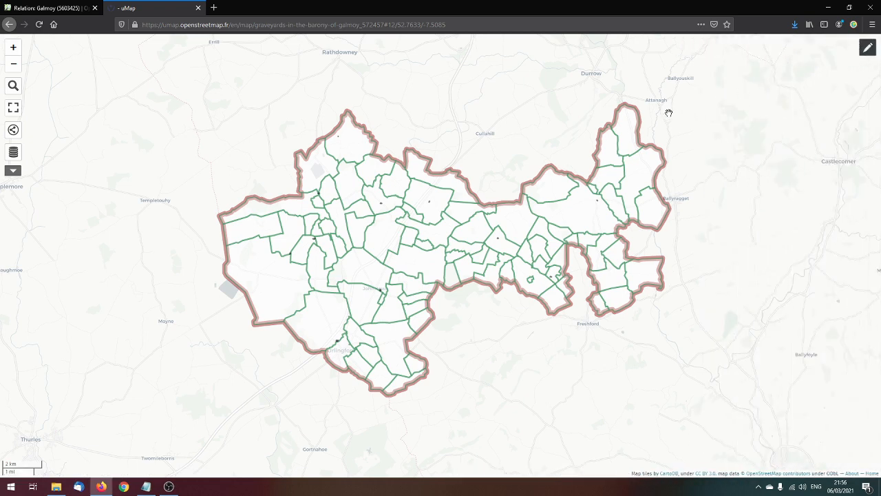
# Re-enable editing of the map and review its embed and download options, closing them when done
pyautogui.click(867, 48)
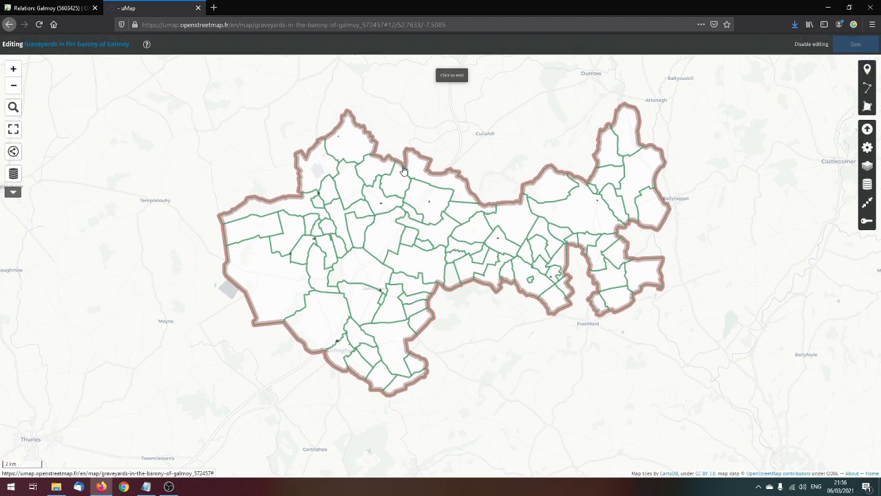
pyautogui.click(13, 154)
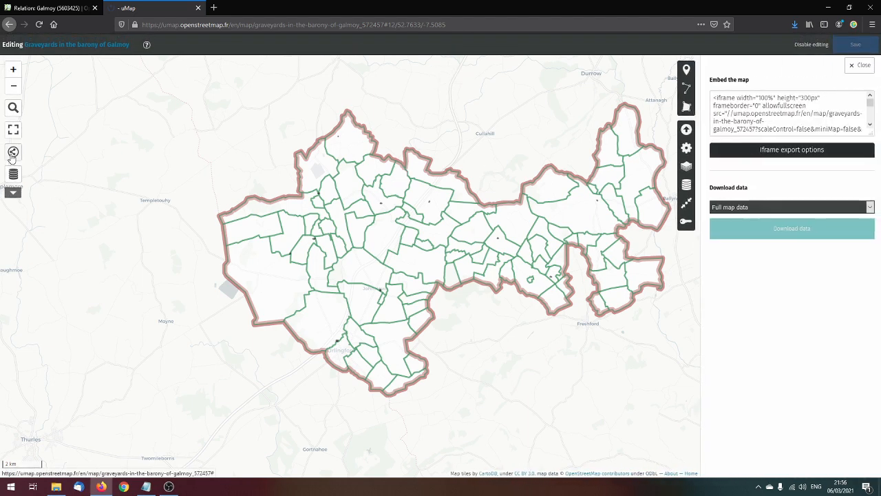
pyautogui.click(860, 65)
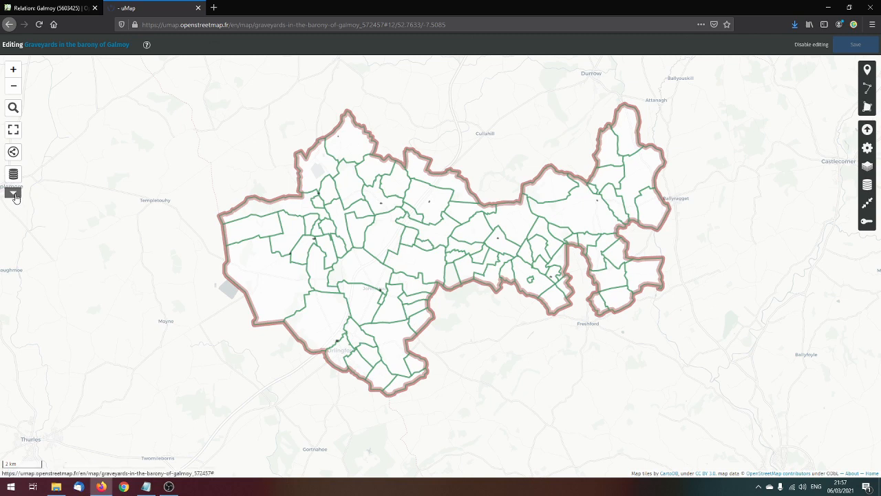
pyautogui.click(14, 151)
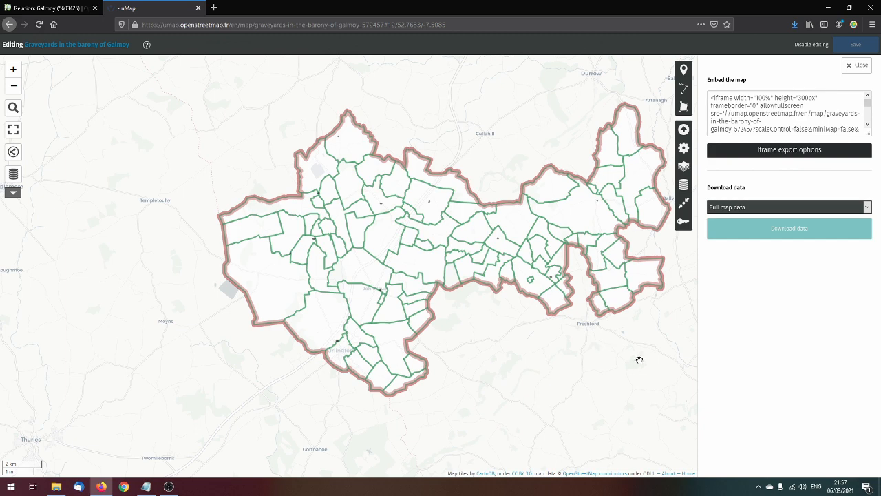
pyautogui.moveTo(639, 359); pyautogui.dragTo(587, 355)
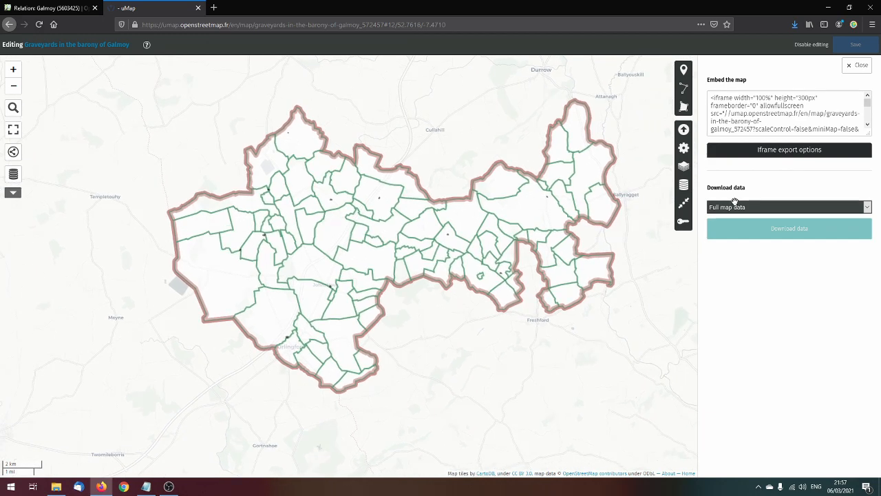
pyautogui.click(859, 66)
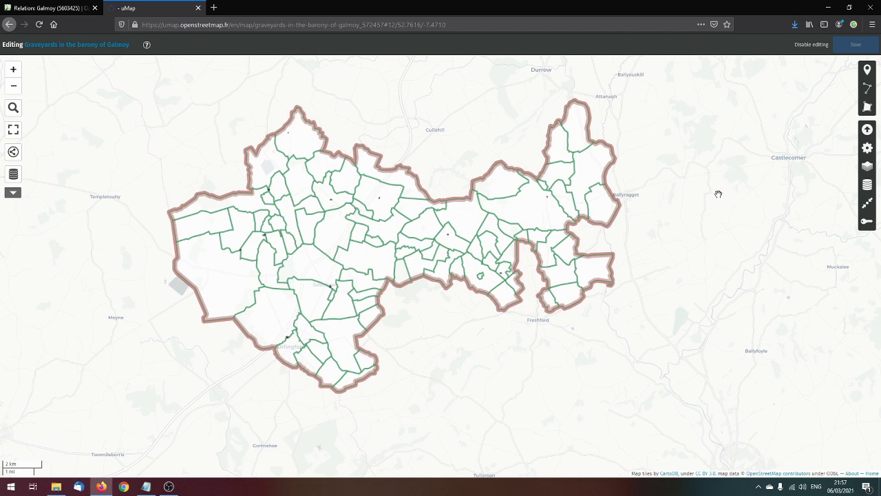
pyautogui.moveTo(653, 172); pyautogui.dragTo(681, 179)
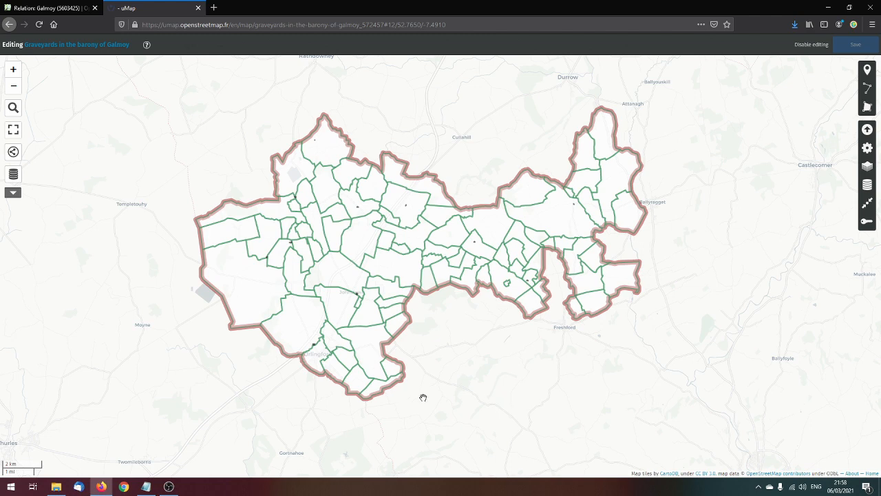
pyautogui.moveTo(467, 335); pyautogui.dragTo(667, 400)
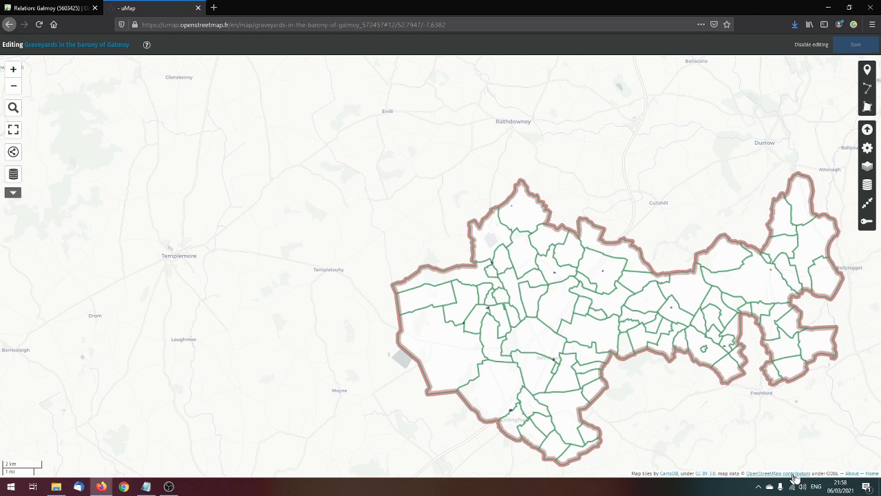
pyautogui.moveTo(792, 434); pyautogui.dragTo(580, 366)
# Copy the map's complete iframe embed code from the sharing options
pyautogui.click(19, 152)
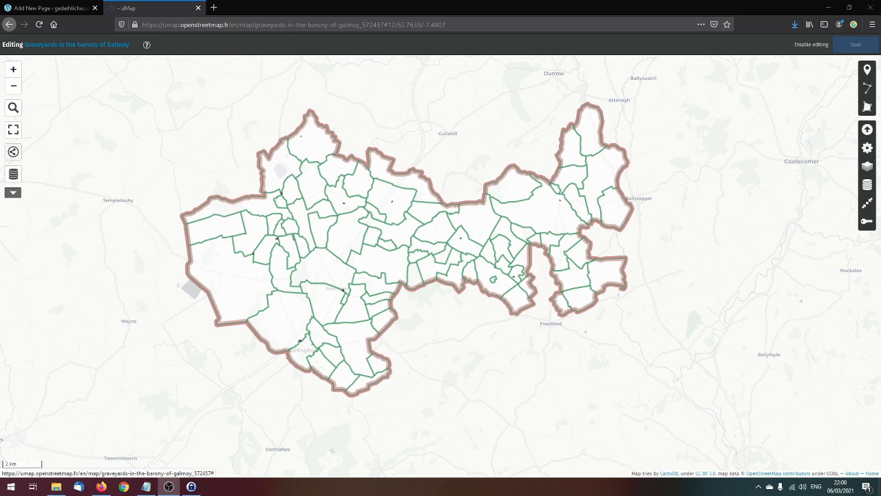
pyautogui.click(13, 151)
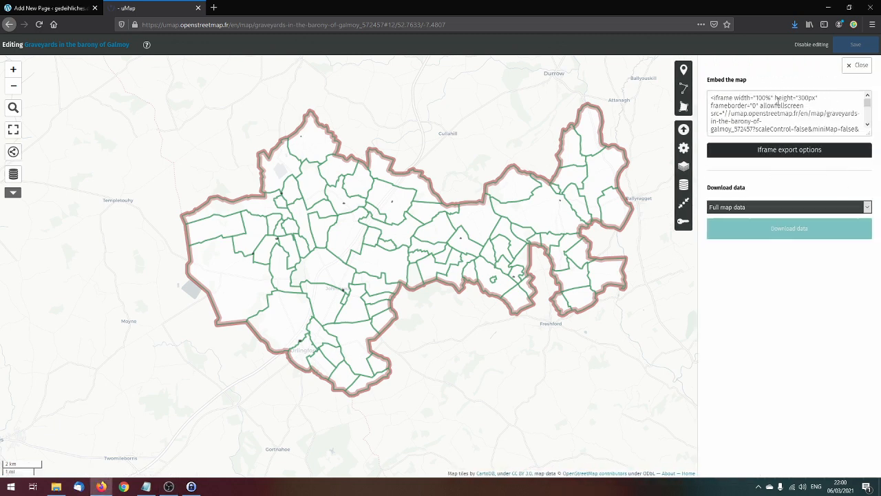
pyautogui.click(777, 100)
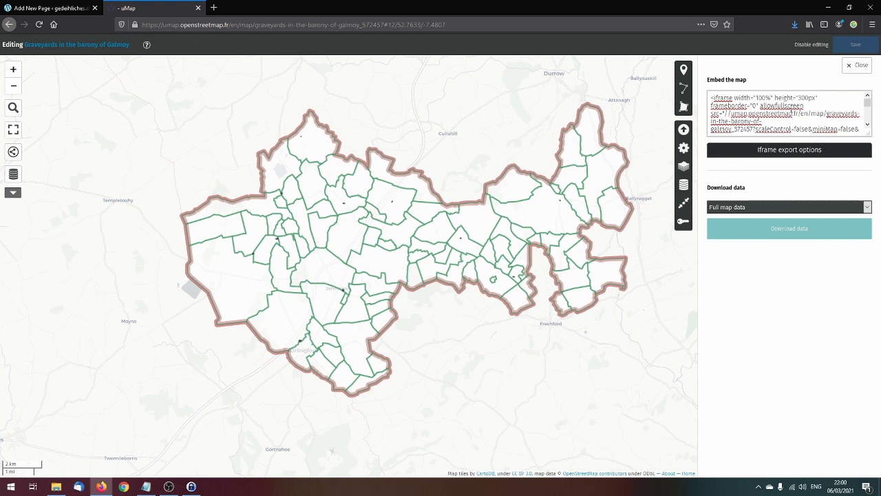
pyautogui.hotkey('ctrl', 'a')
pyautogui.hotkey('ctrl', 'c')
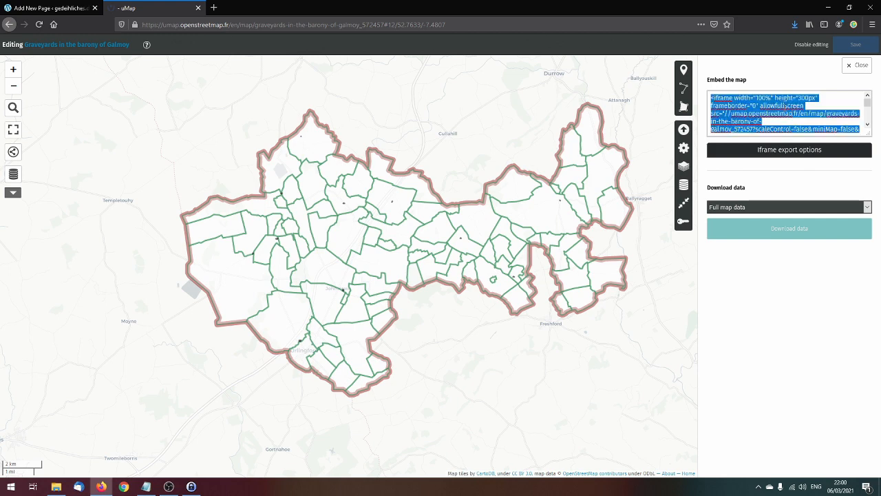
# Switch to WordPress, paste the embed code into the HTML source of the page "Barony of Galmoy map", and preview the page
pyautogui.click(60, 9)
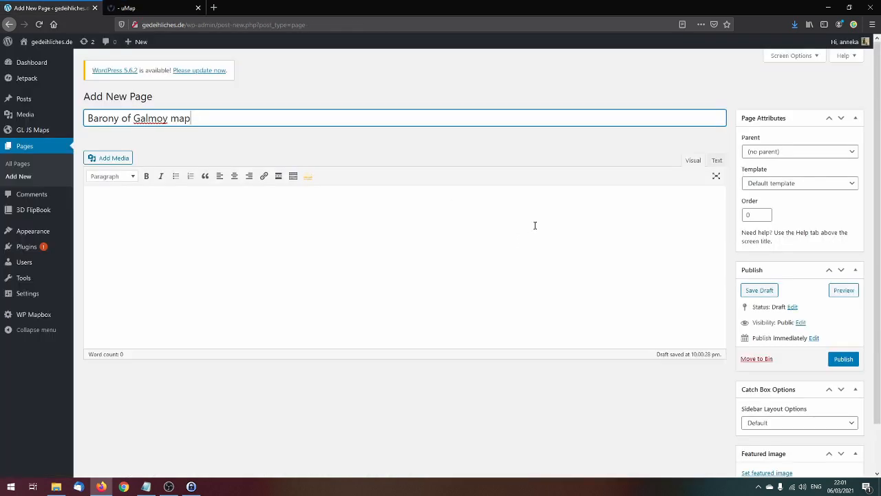
pyautogui.click(717, 161)
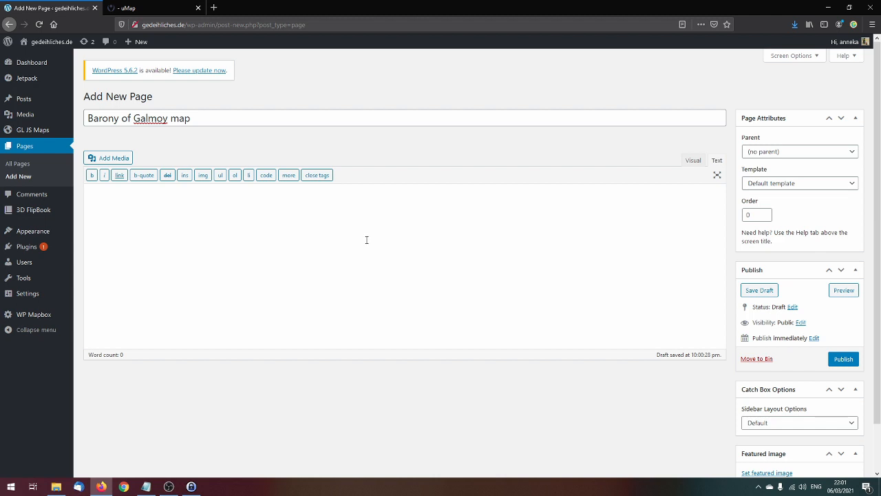
pyautogui.hotkey('ctrl', 'v')
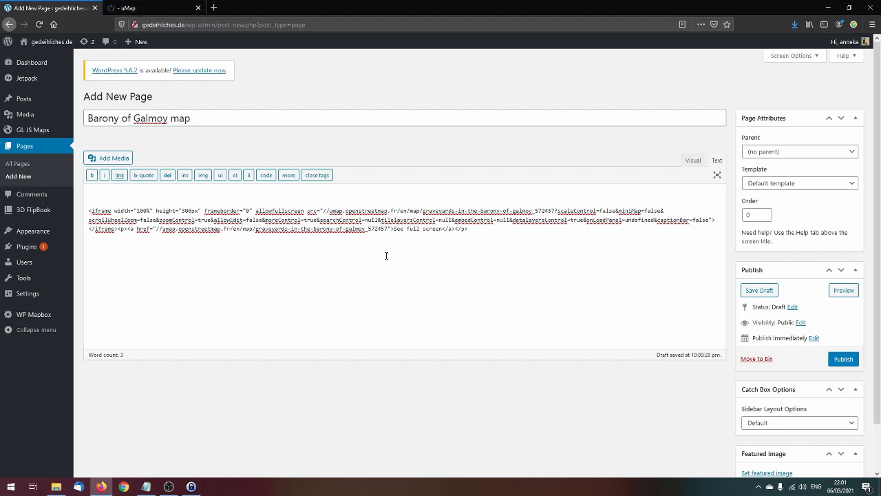
pyautogui.click(694, 161)
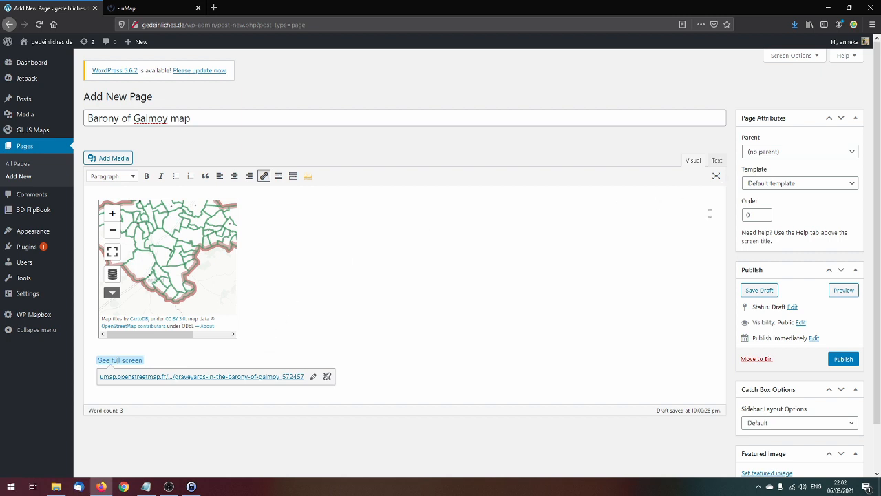
pyautogui.click(849, 292)
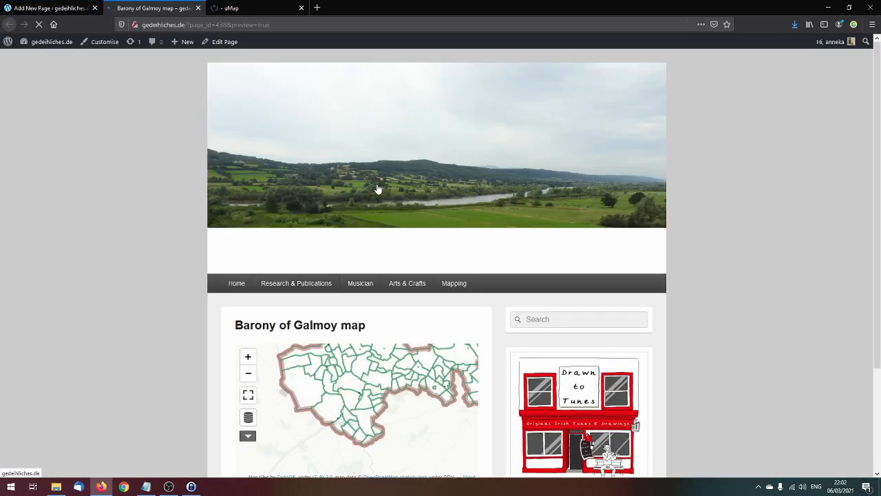
pyautogui.scroll(-3, 823, 254)
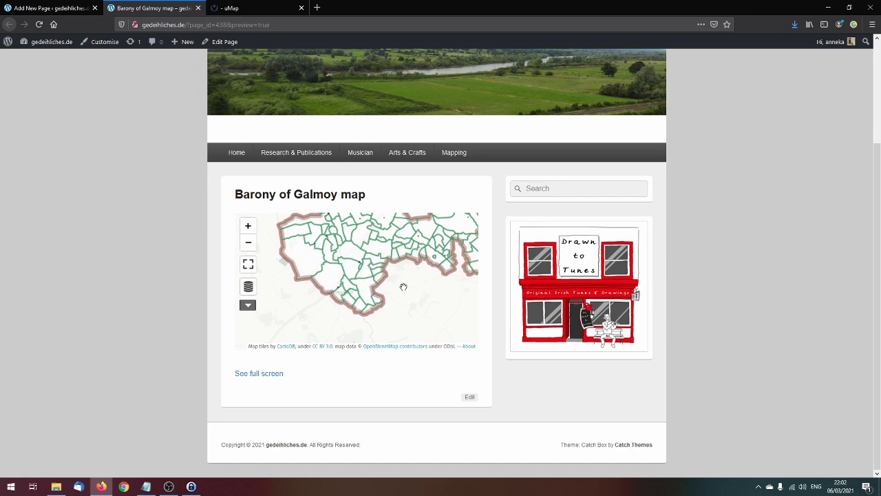
# Switch back to uMap and set a zoomed-out view centred on the whole barony as the map's default centre and zoom
pyautogui.click(251, 9)
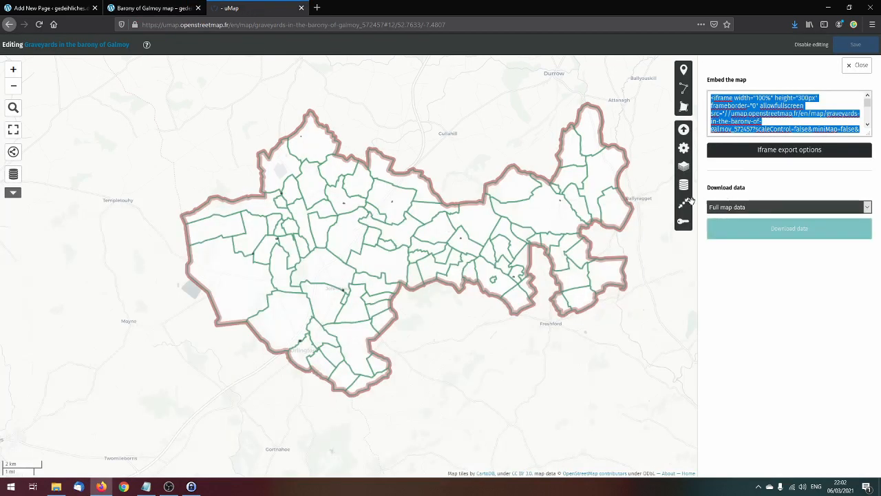
pyautogui.moveTo(640, 233); pyautogui.dragTo(609, 243)
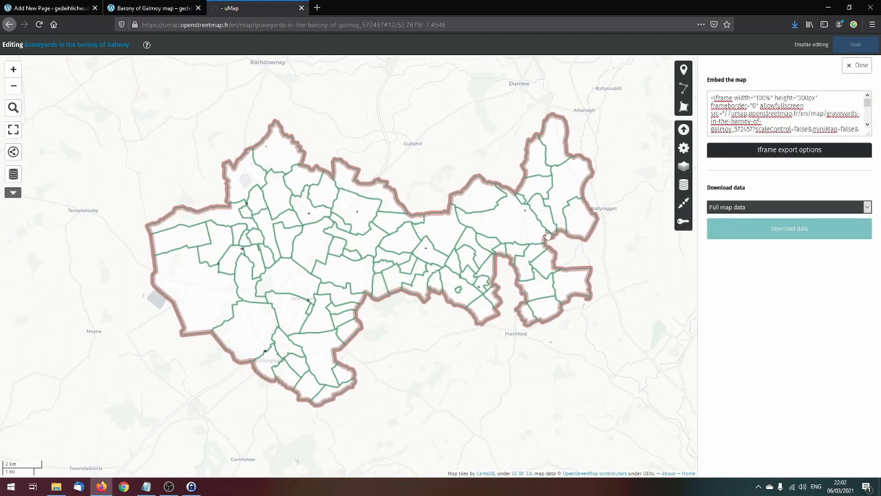
pyautogui.scroll(-1, 385, 255)
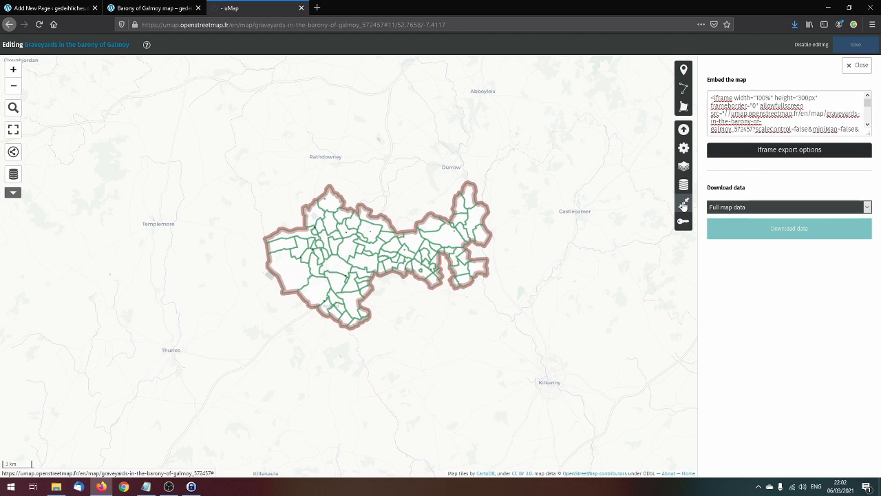
pyautogui.click(683, 205)
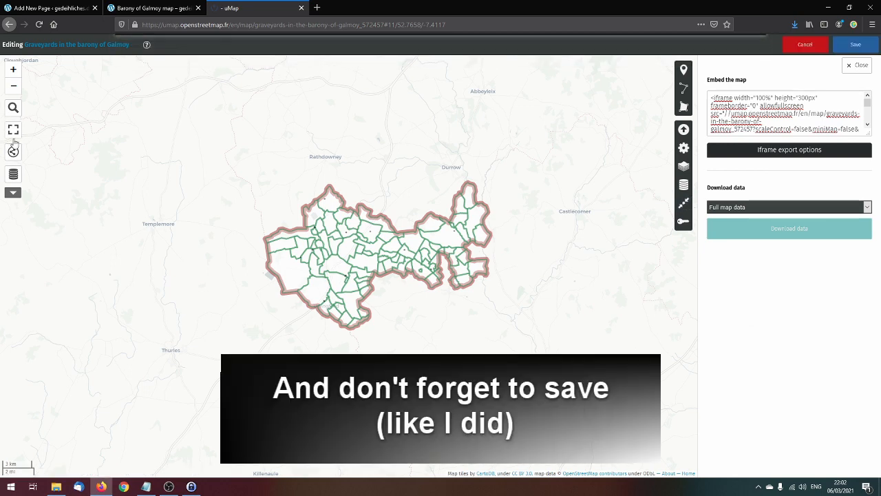
# Set the iframe export height to 350px and copy the updated embed code
pyautogui.click(787, 105)
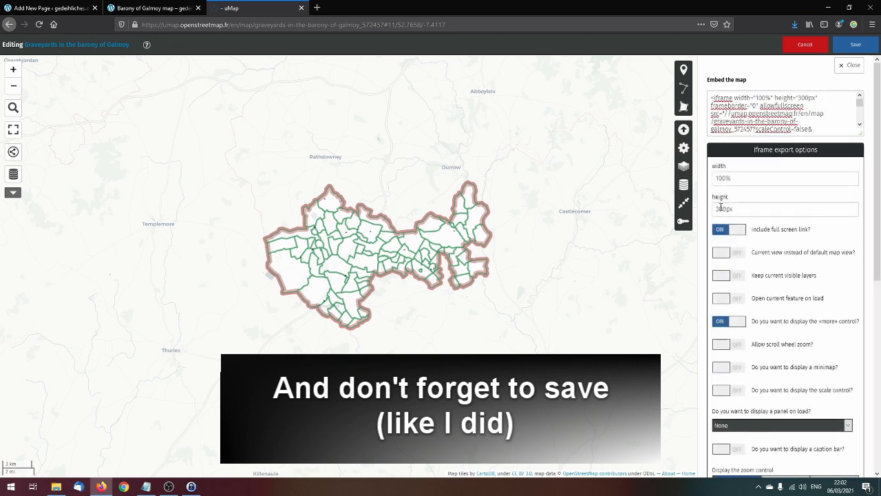
pyautogui.click(719, 208)
pyautogui.write('5')
pyautogui.scroll(-2, 790, 368)
pyautogui.scroll(-5, 790, 364)
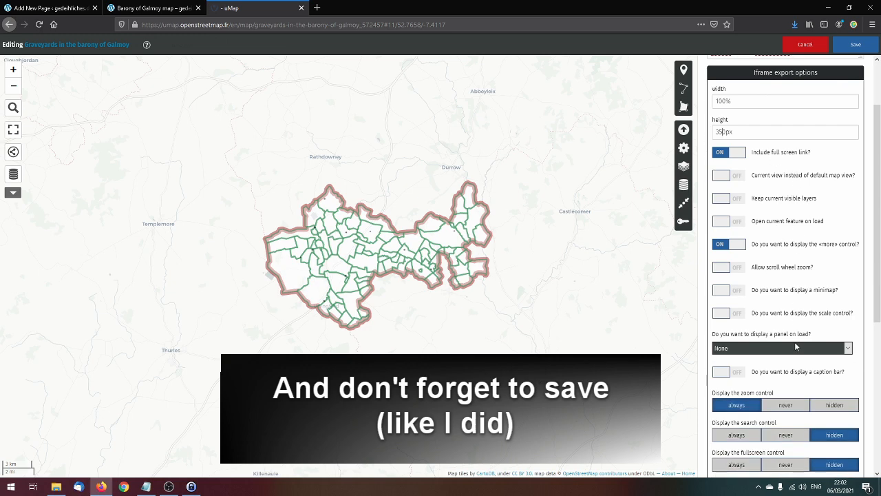
pyautogui.scroll(6, 796, 346)
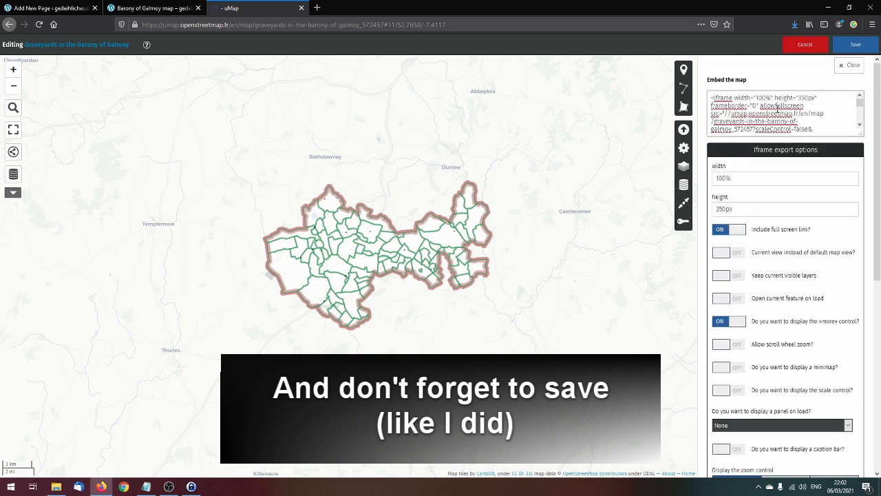
pyautogui.click(778, 108)
pyautogui.hotkey('ctrl', 'c')
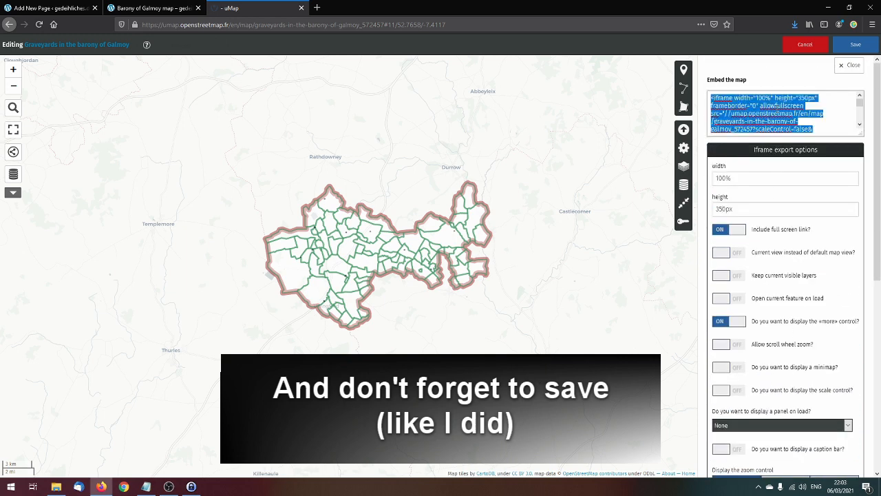
# Replace the old embed code in the WordPress page's HTML source with the 350px version and preview the page again
pyautogui.click(134, 9)
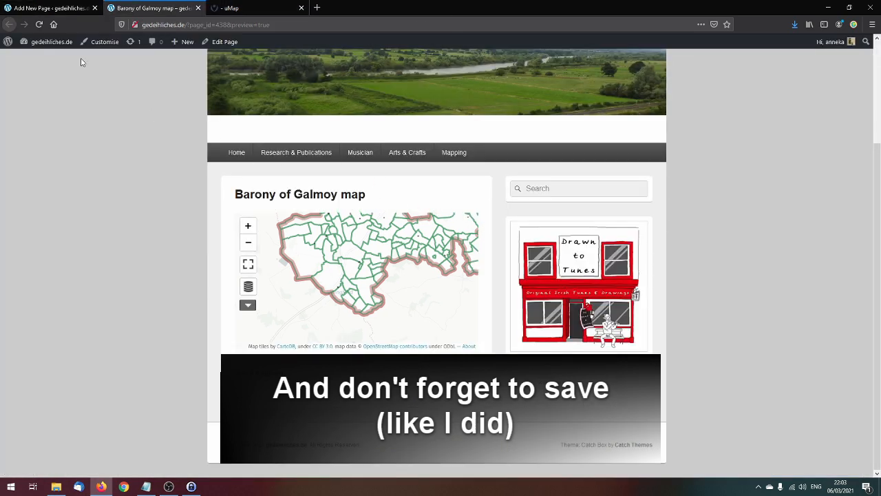
pyautogui.click(48, 8)
pyautogui.click(716, 160)
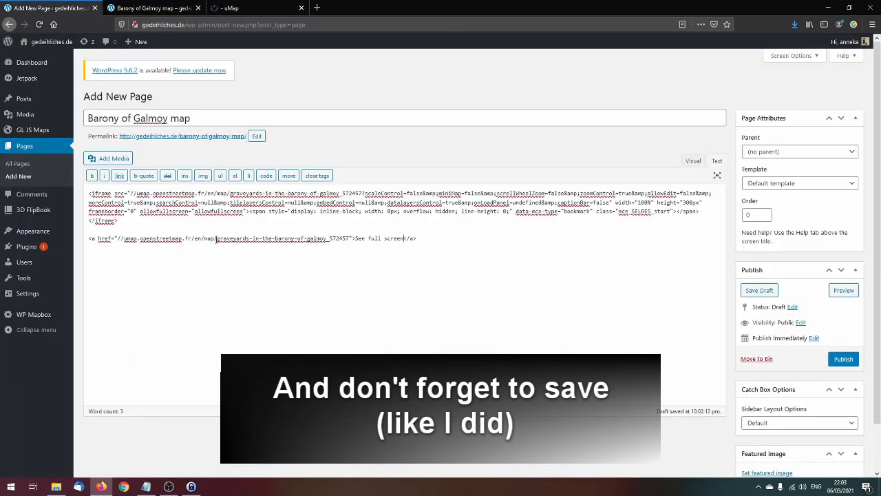
pyautogui.moveTo(417, 238); pyautogui.dragTo(90, 193)
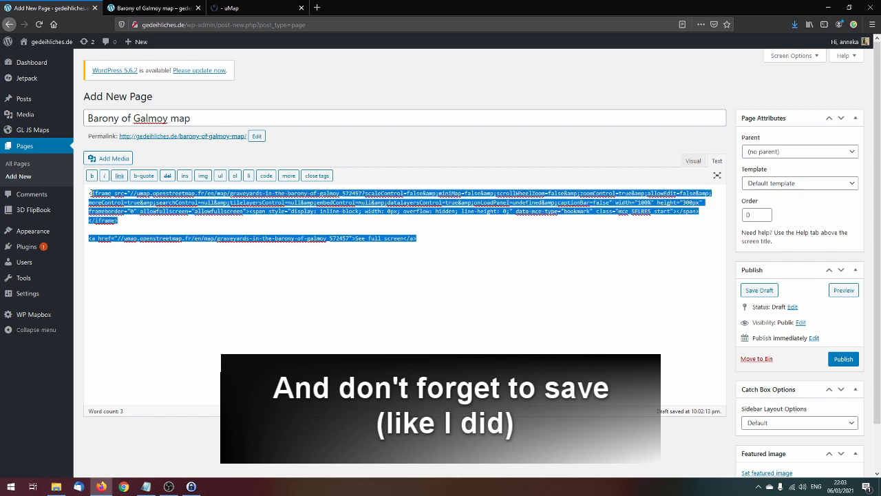
pyautogui.hotkey('ctrl', 'v')
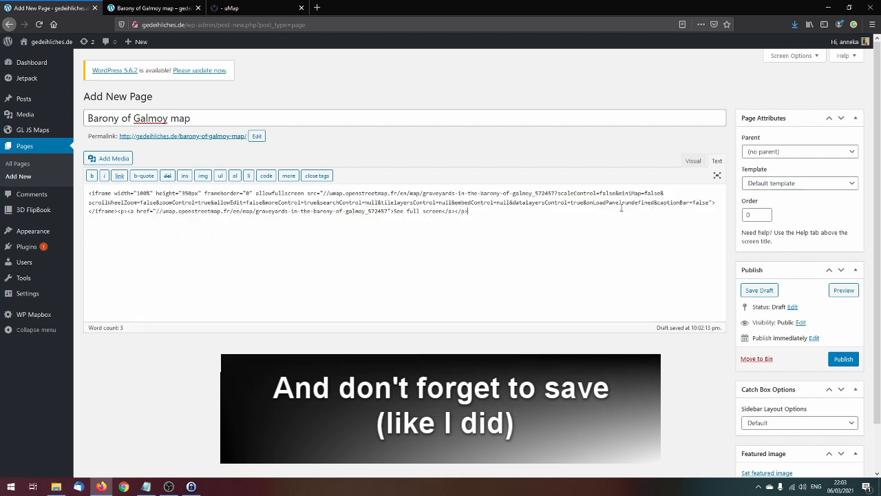
pyautogui.click(691, 161)
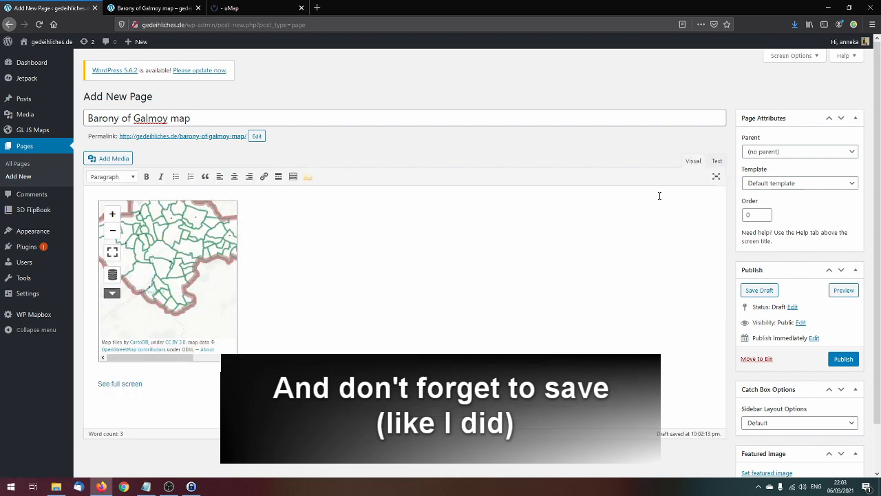
pyautogui.click(844, 289)
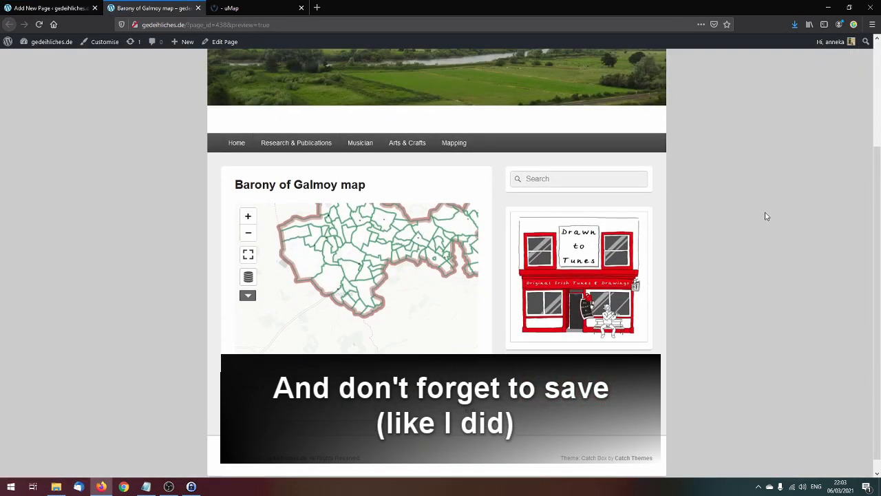
# Switch back to uMap and set the iframe export height to 400px
pyautogui.click(267, 8)
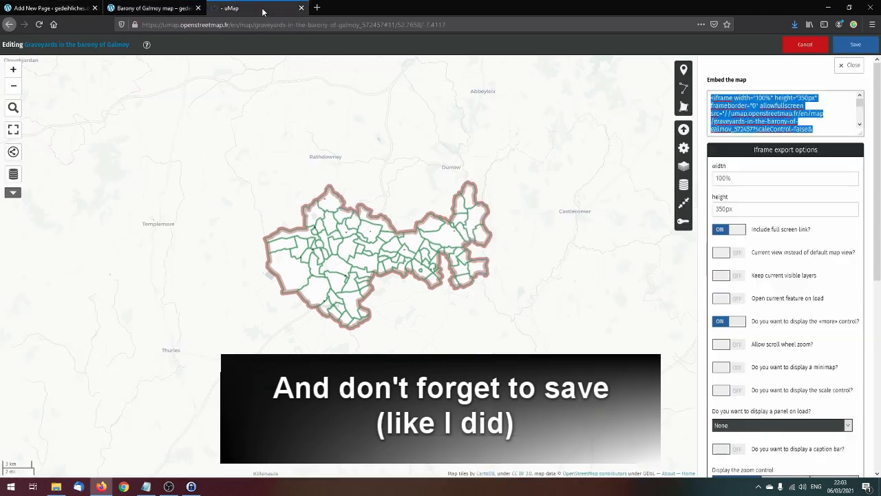
pyautogui.click(68, 12)
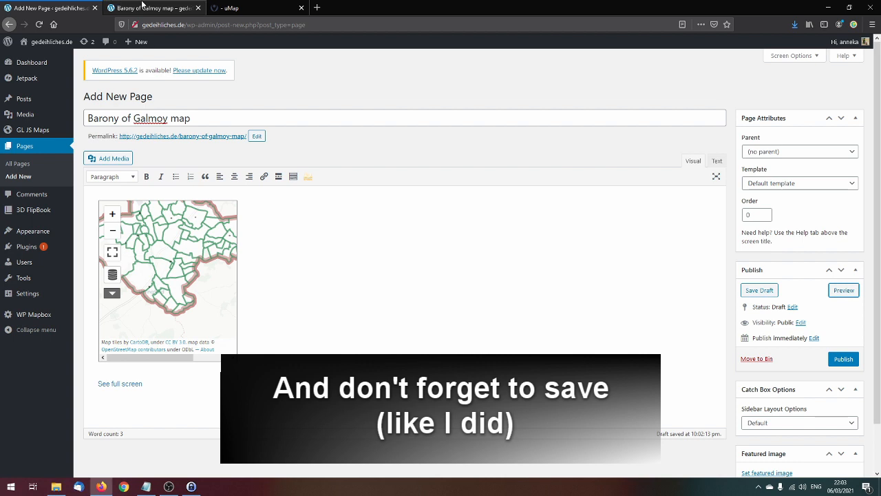
pyautogui.click(241, 8)
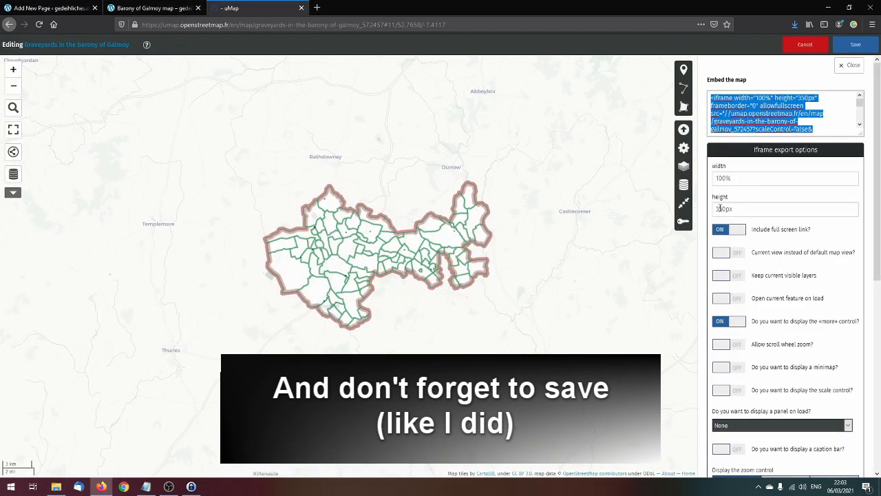
pyautogui.moveTo(724, 208); pyautogui.dragTo(685, 209)
pyautogui.write('40')
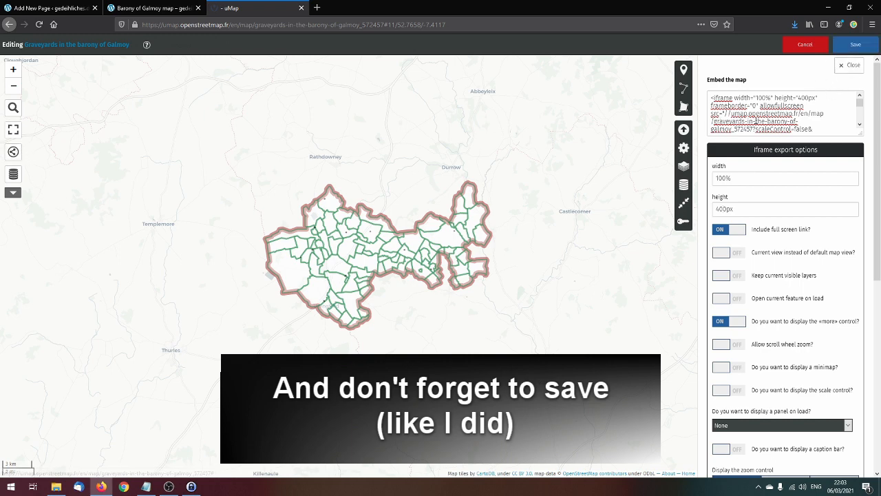
pyautogui.scroll(-3, 755, 120)
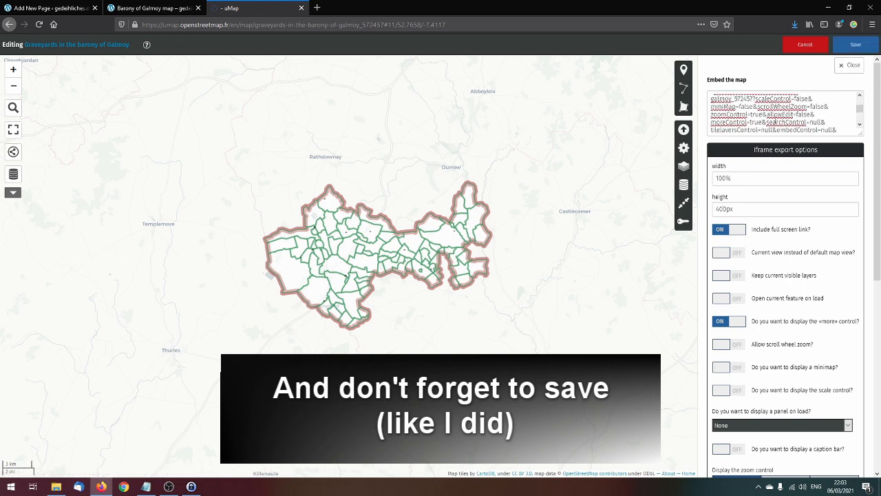
# Reopen the map's embed and iframe export options and copy the complete 400px embed code
pyautogui.click(14, 153)
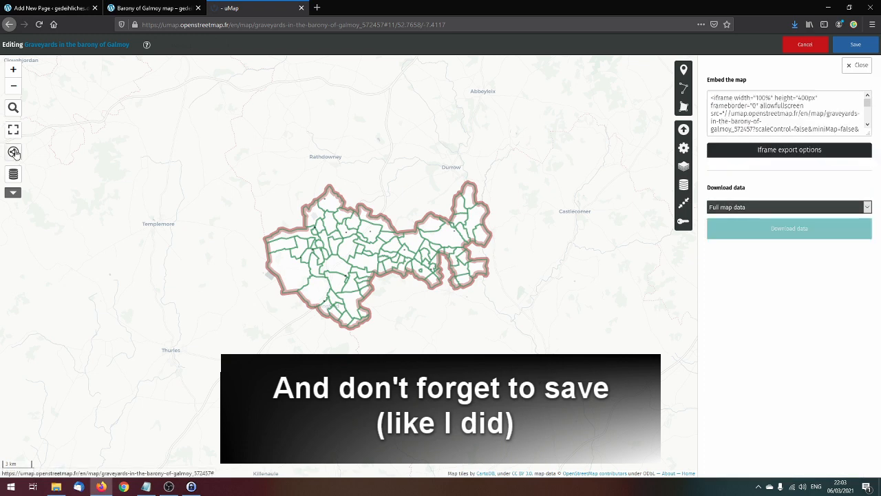
pyautogui.click(855, 64)
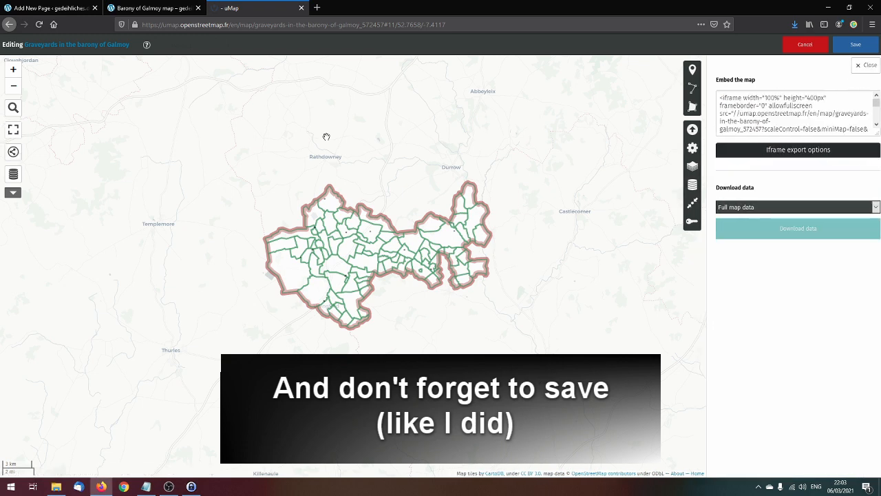
pyautogui.click(14, 153)
pyautogui.click(776, 152)
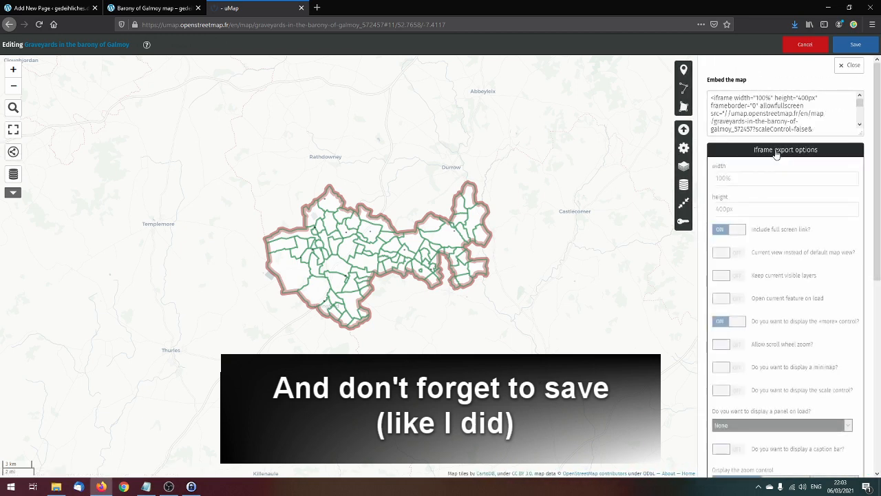
pyautogui.click(773, 123)
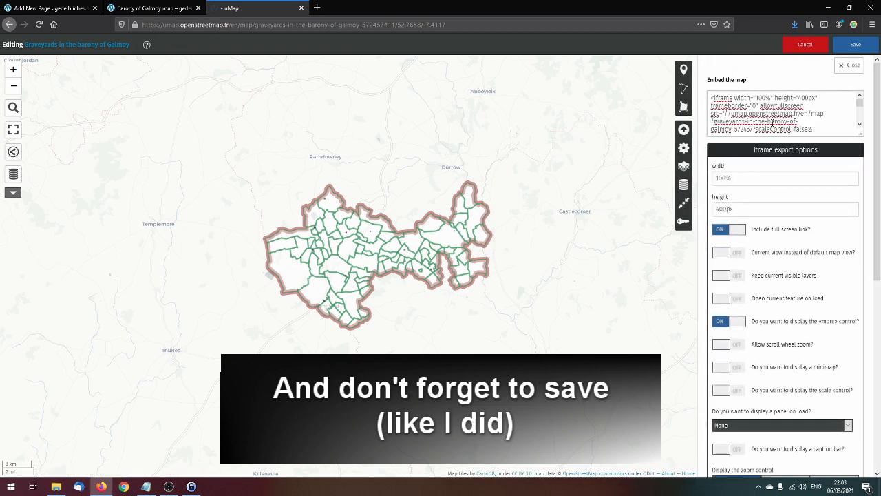
pyautogui.hotkey('ctrl', 'a')
pyautogui.hotkey('ctrl', 'c')
# Switch to the WordPress page editor and replace the old embed code in the HTML source with the 400px version
pyautogui.click(51, 9)
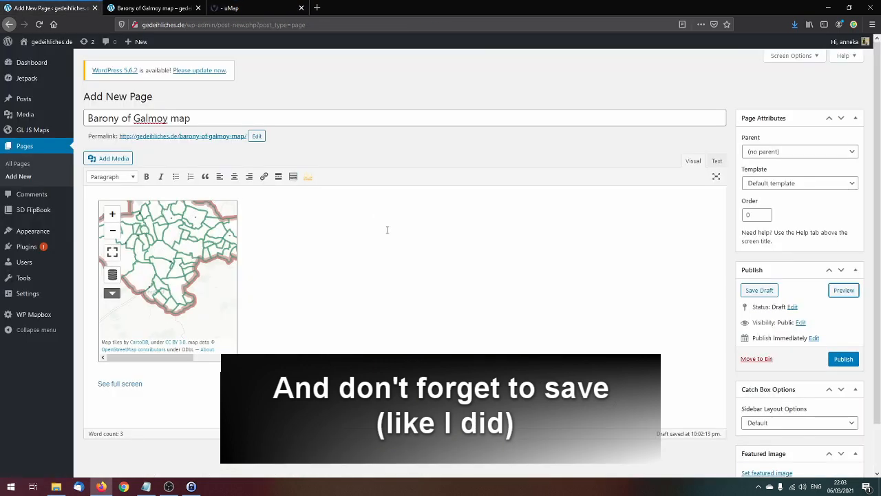
pyautogui.click(716, 161)
pyautogui.moveTo(406, 230); pyautogui.dragTo(89, 193)
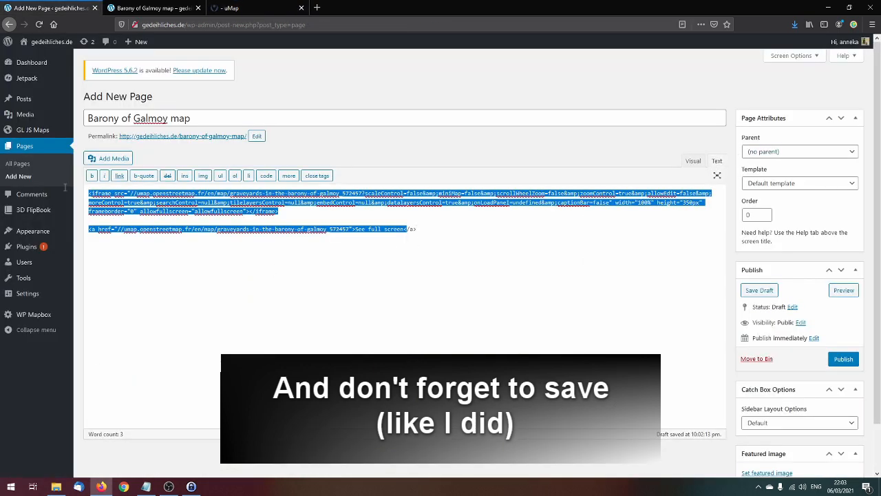
pyautogui.hotkey('ctrl', 'v')
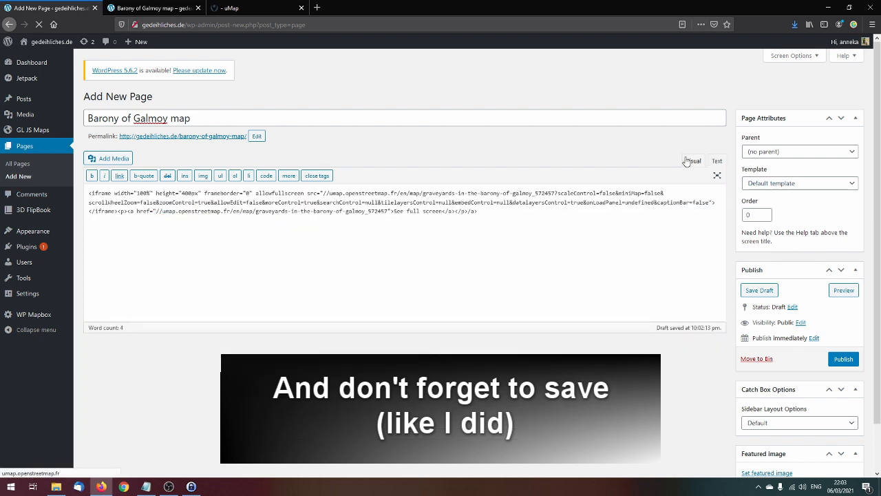
pyautogui.click(690, 160)
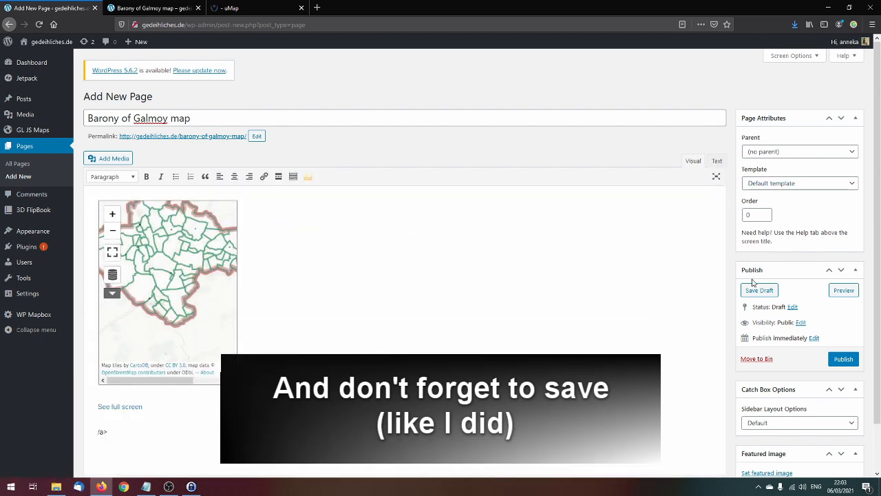
# Preview the "Barony of Galmoy map" page and pan the embedded map until the whole barony fits in its frame
pyautogui.click(844, 291)
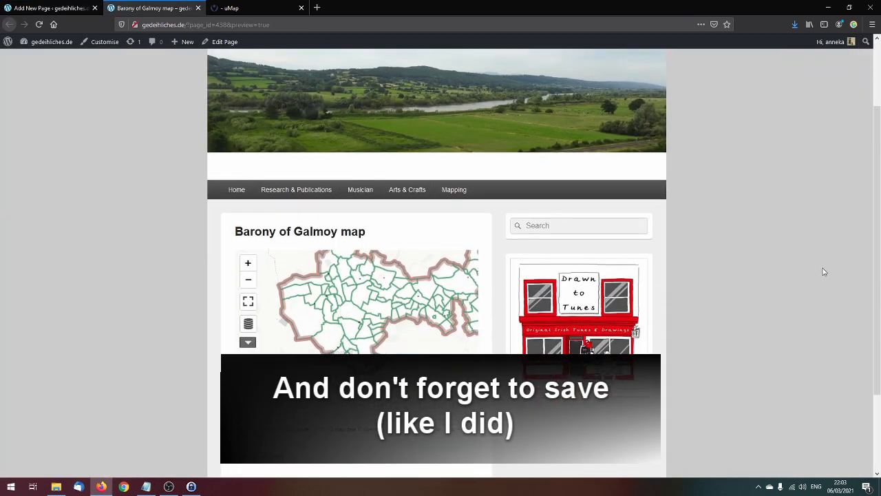
pyautogui.scroll(-2, 820, 267)
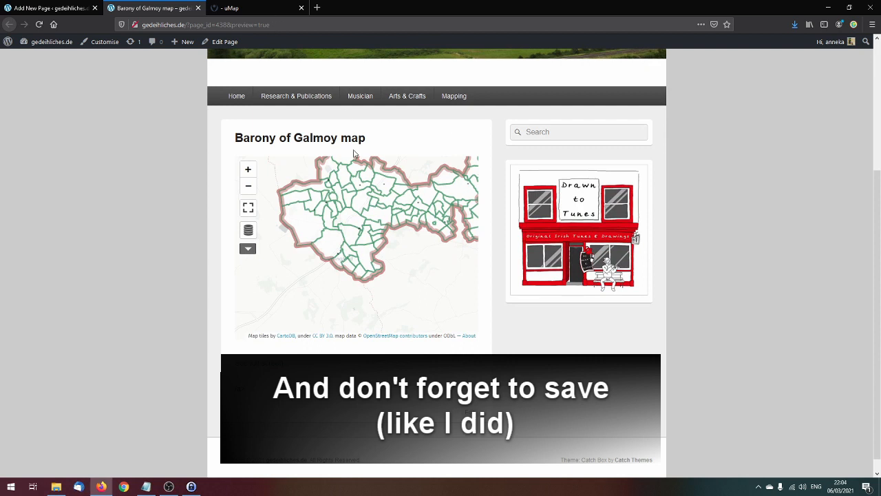
pyautogui.moveTo(428, 216); pyautogui.dragTo(260, 216)
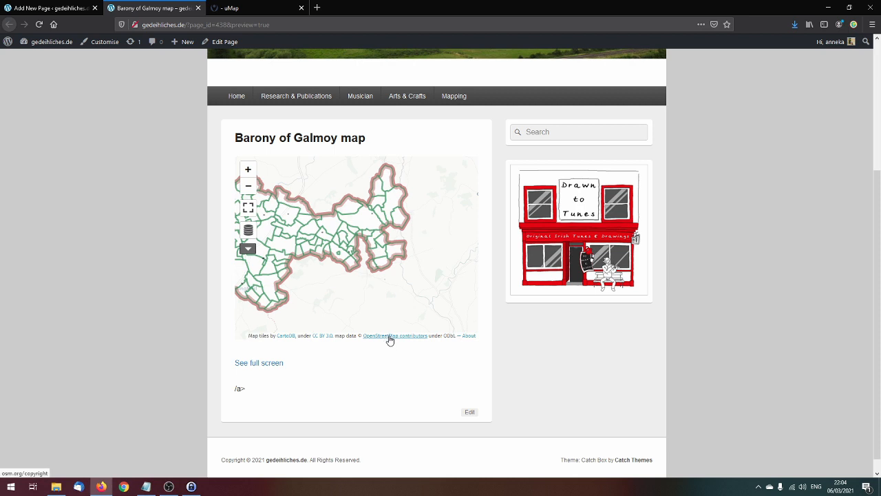
pyautogui.moveTo(360, 230); pyautogui.dragTo(403, 246)
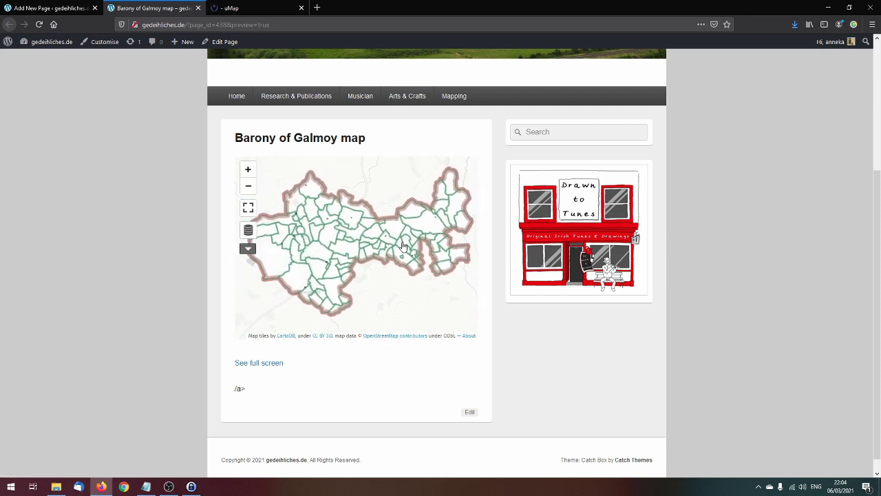